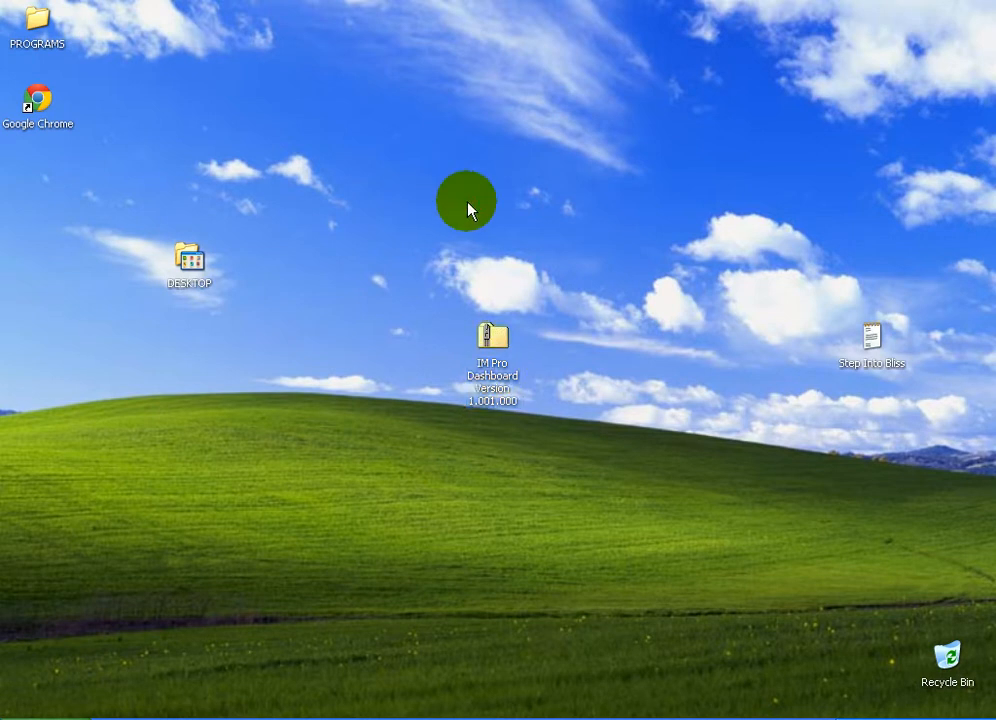
Extract the IM Pro Dashboard Version 1.001.000 zip archive into its own folder with 7-Zip
left_click(491, 333)
mouse_move(491, 333)
left_mouse_down()
mouse_move(542, 369)
mouse_move(482, 340)
left_mouse_up()
left_click(452, 321)
left_click_drag(400, 288, 522, 431)
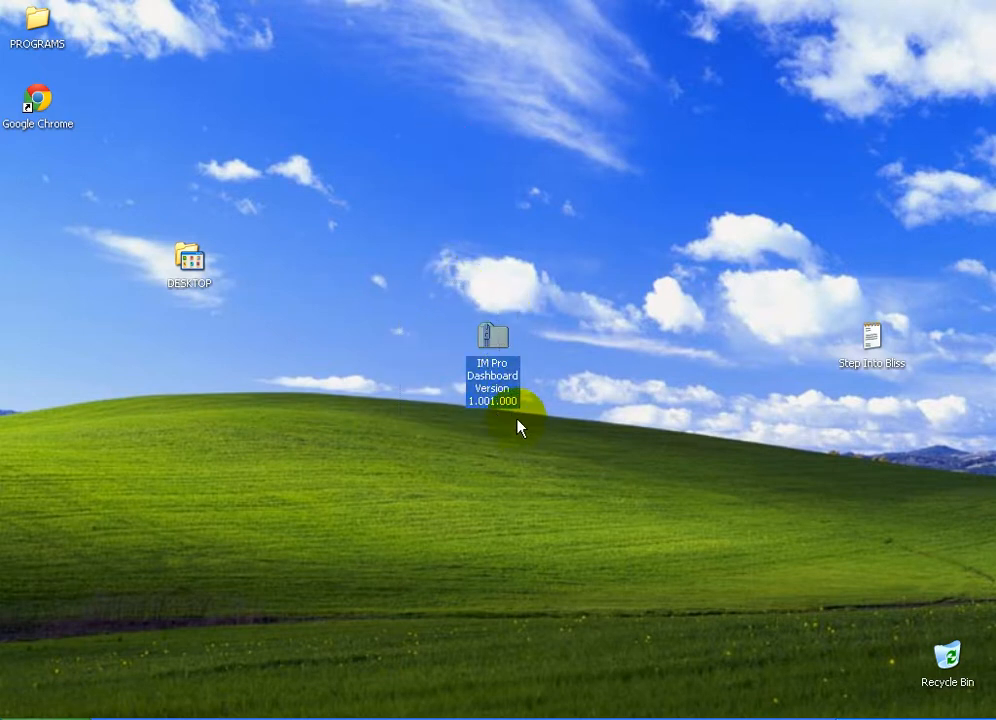
left_click_drag(473, 360, 532, 345)
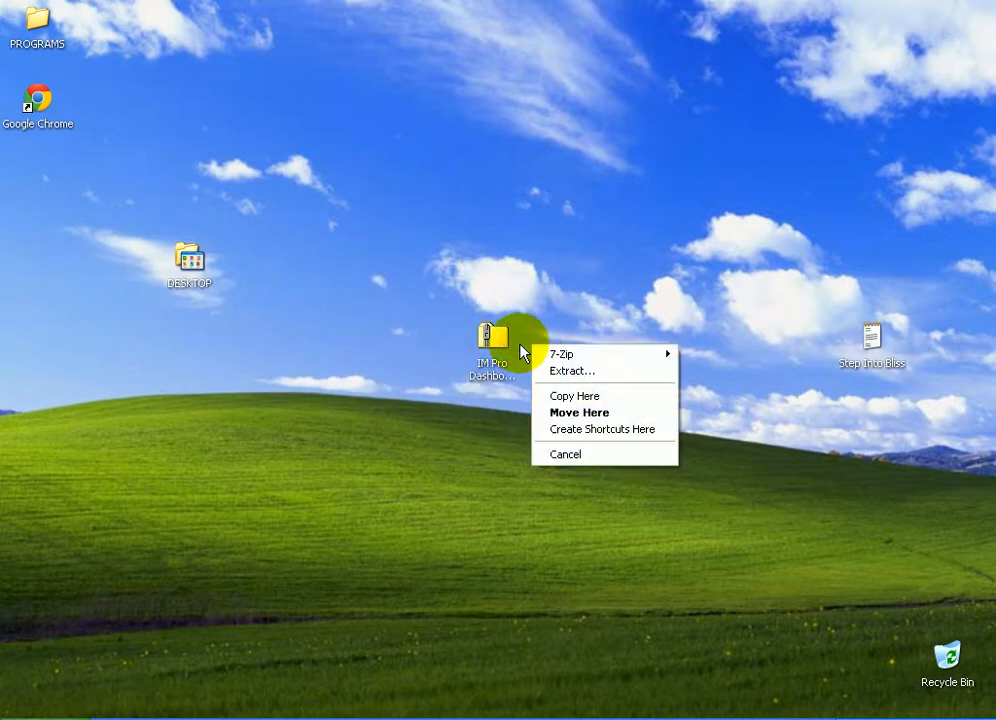
mouse_move(602, 355)
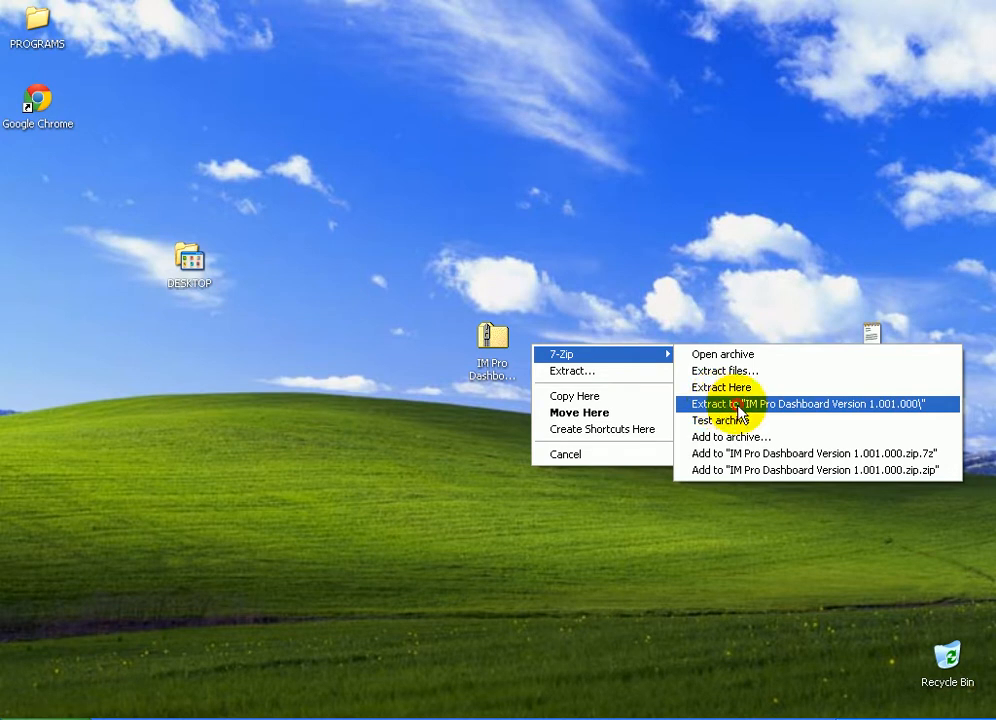
left_click(740, 406)
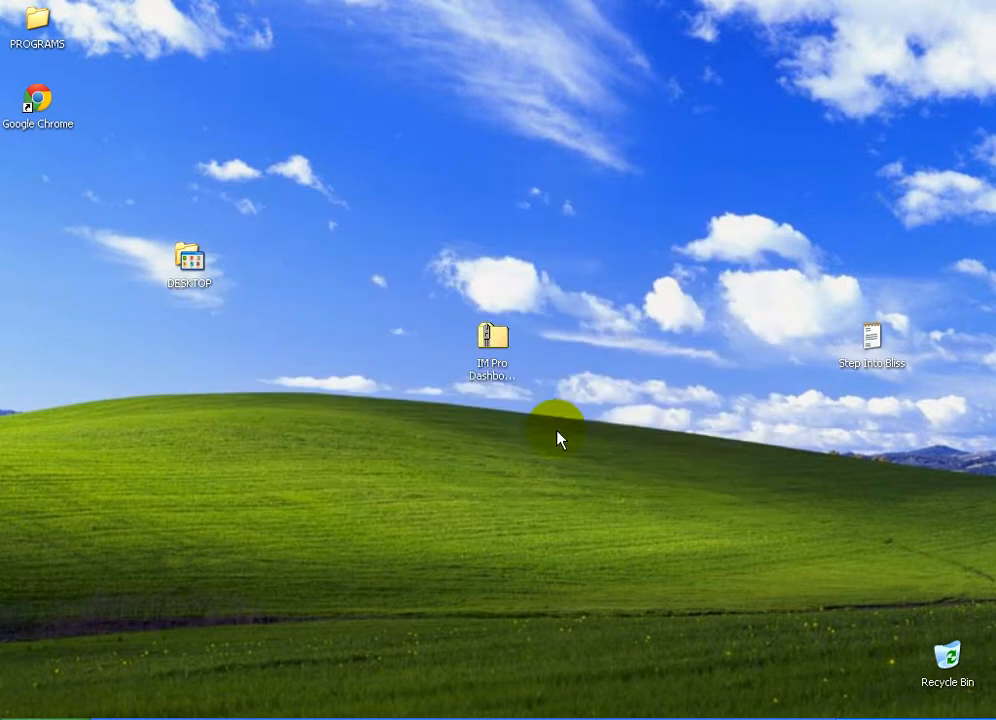
Move the zip archive's icon beside the DESKTOP folder icon
left_click_drag(36, 172, 568, 336)
left_click_drag(500, 335, 113, 258)
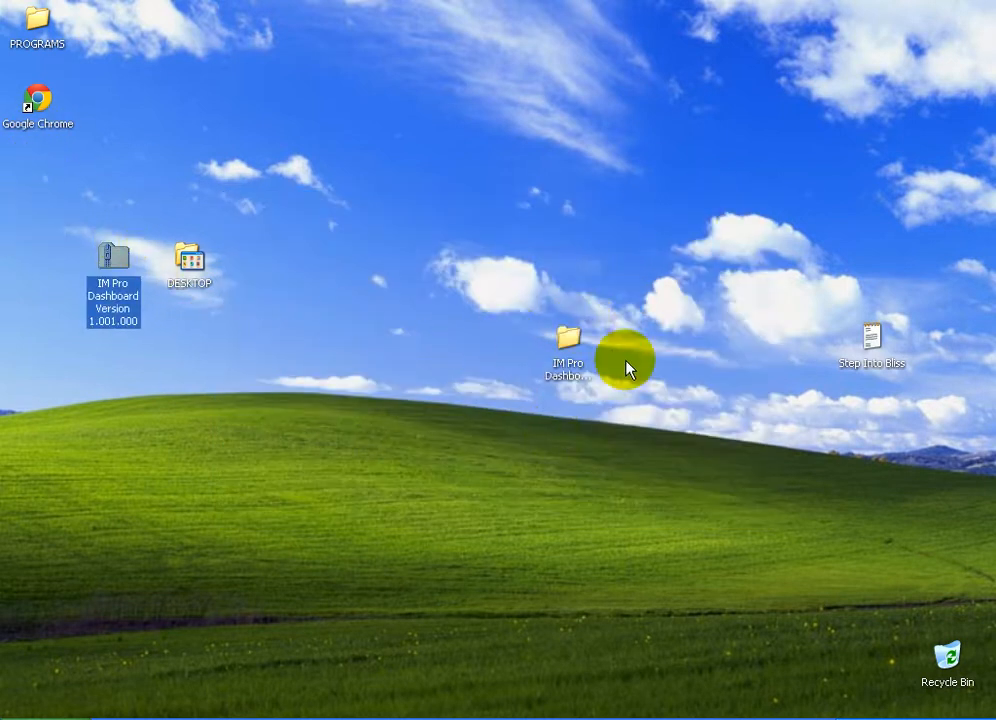
Open the extracted folder, glance into Bonus!, and open the IM Pro Dashboard Version 1.001.000 subfolder
double_click(564, 340)
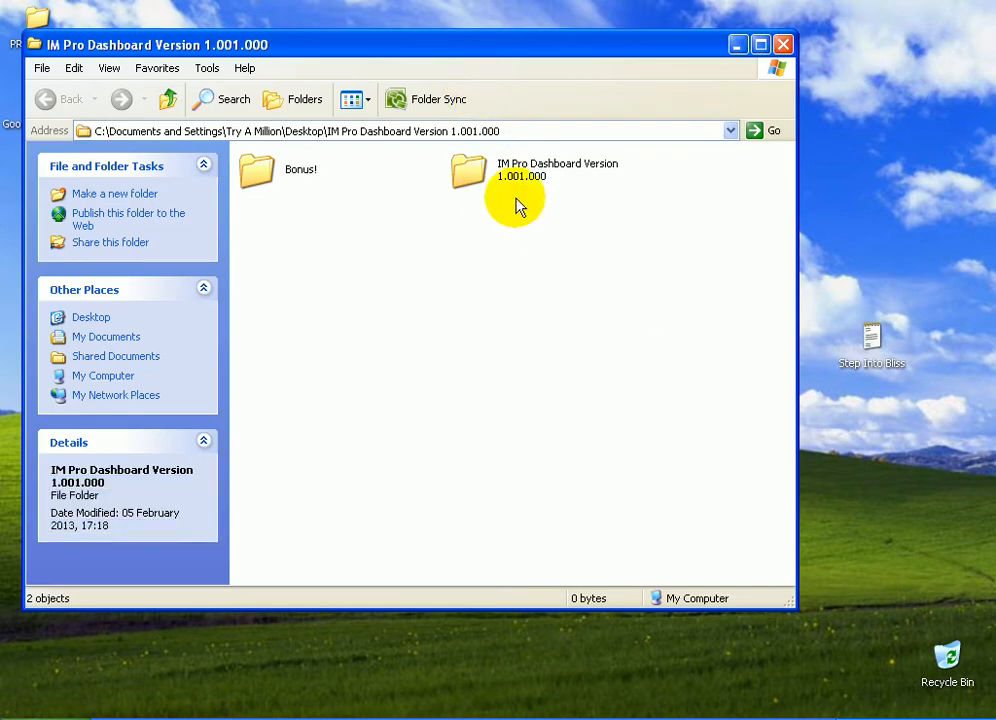
left_click_drag(427, 45, 491, 124)
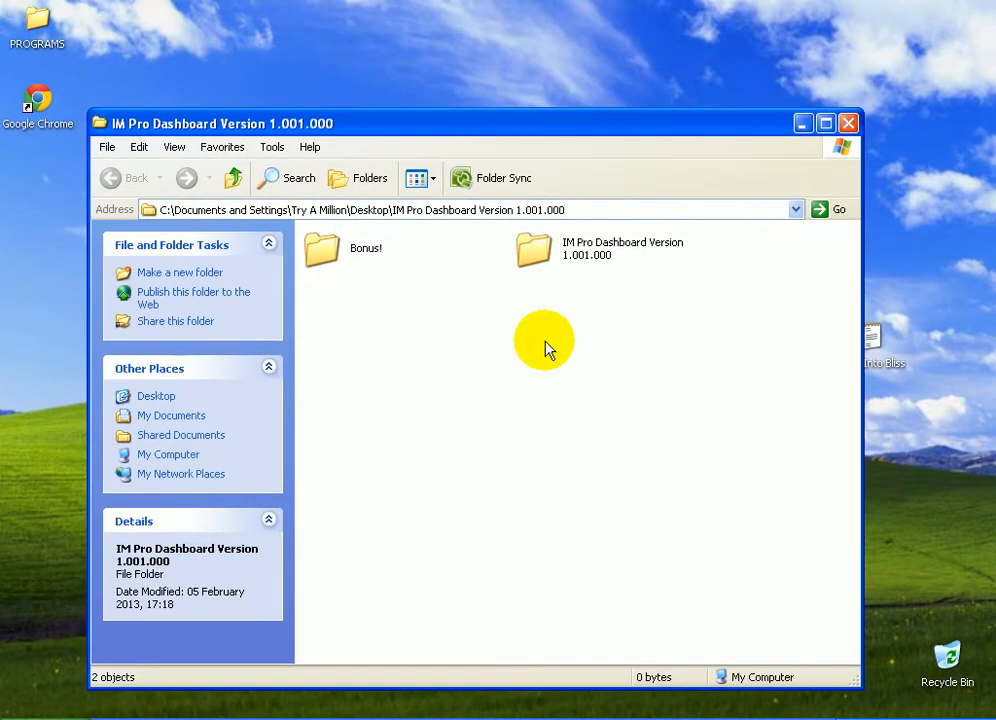
double_click(358, 246)
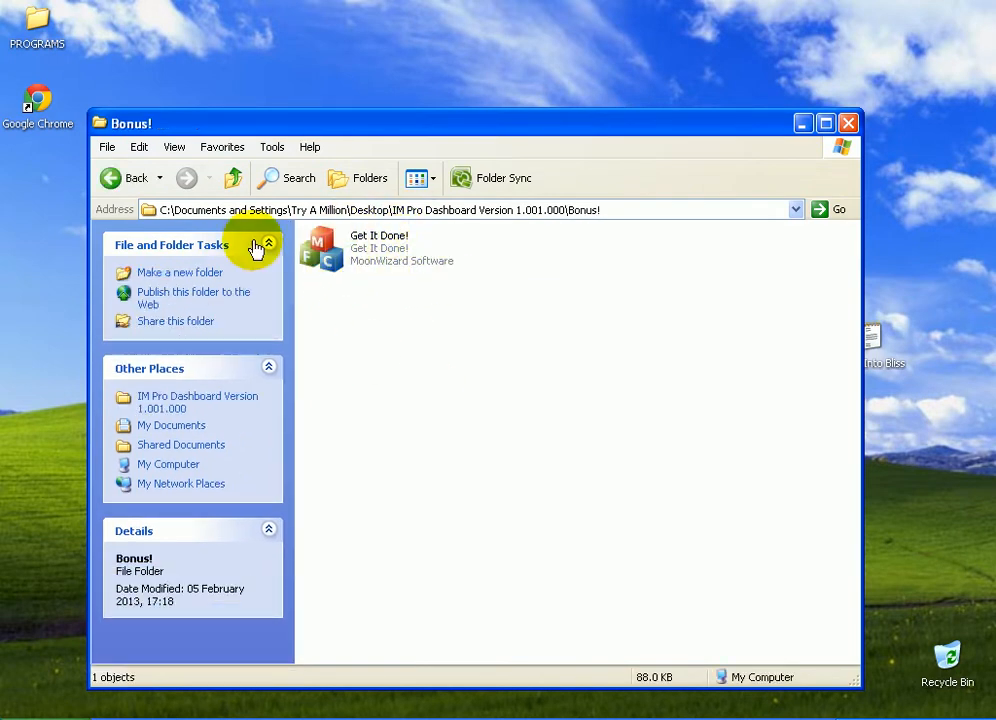
left_click(111, 178)
double_click(537, 248)
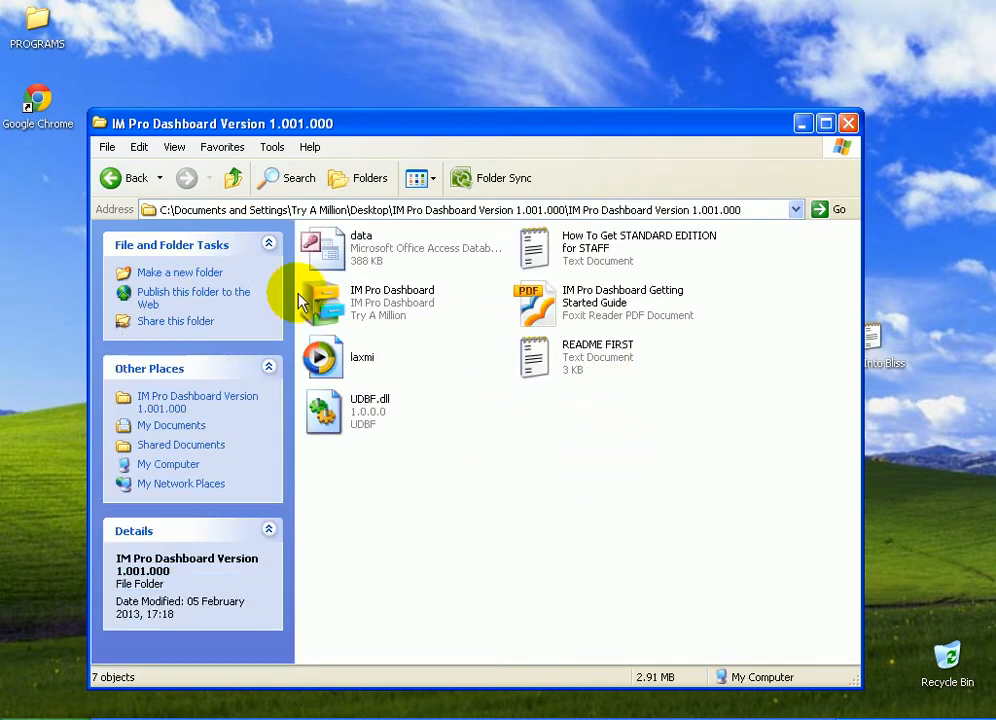
Launch the IM Pro Dashboard application from the extracted files
left_click(368, 308)
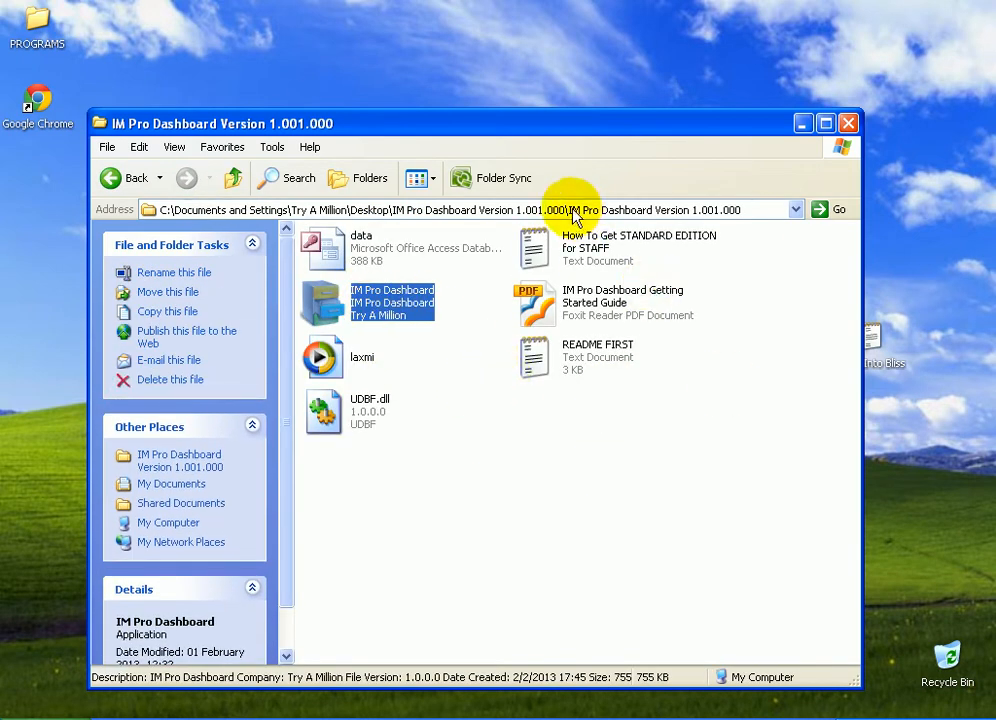
left_click(541, 322)
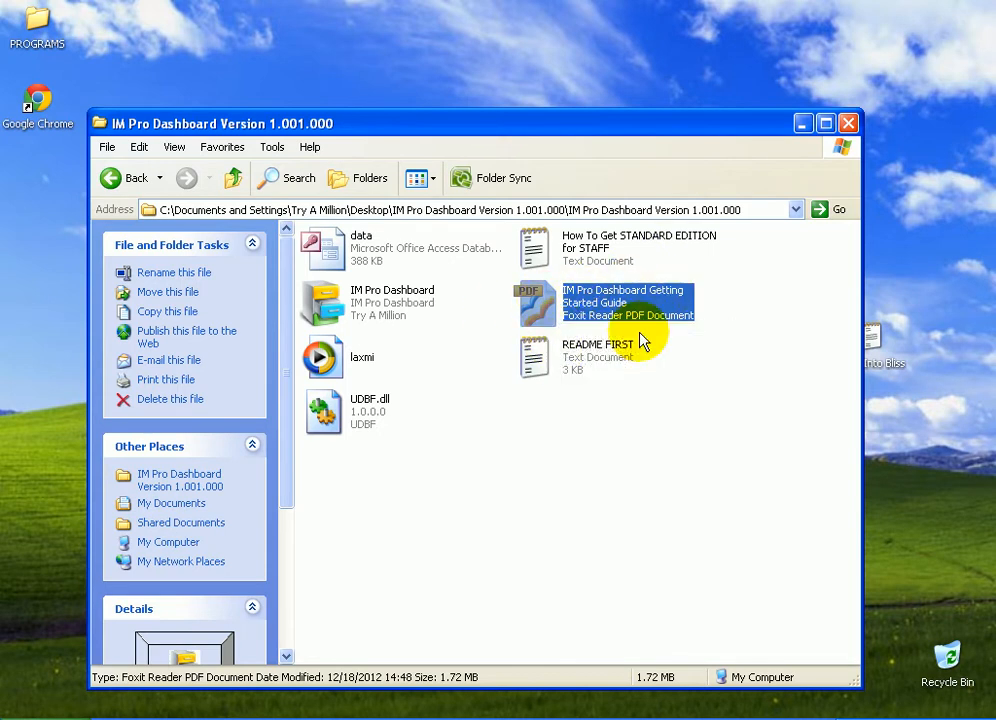
left_click(330, 312)
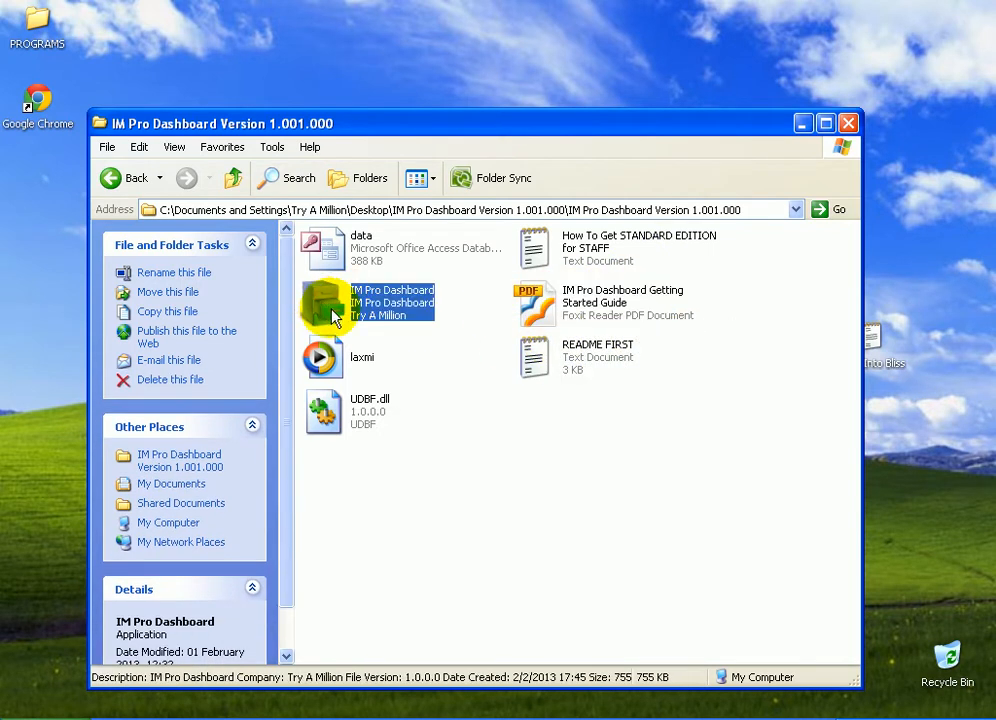
double_click(333, 313)
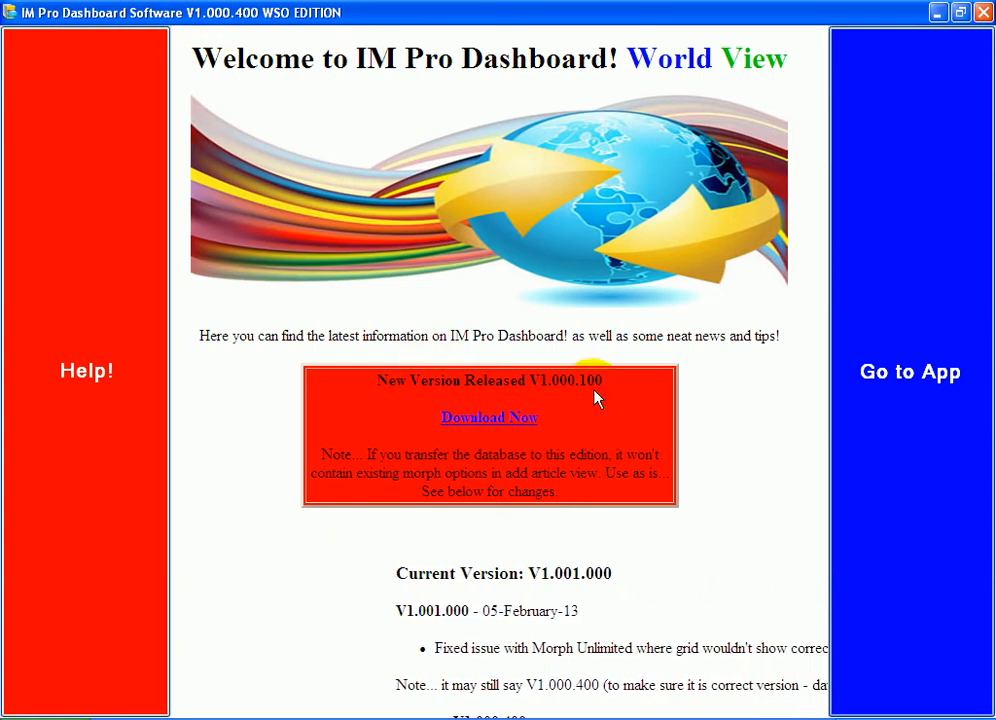
Continue from the welcome screen into the main dashboard application
left_click_drag(377, 381, 567, 379)
left_click(556, 378)
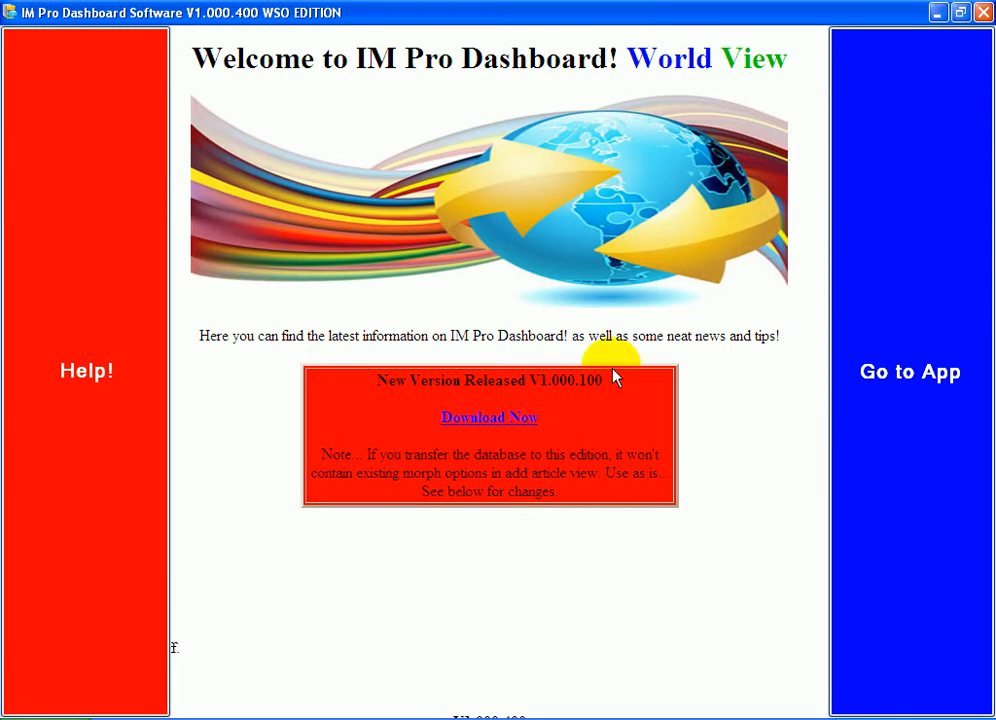
left_click(916, 258)
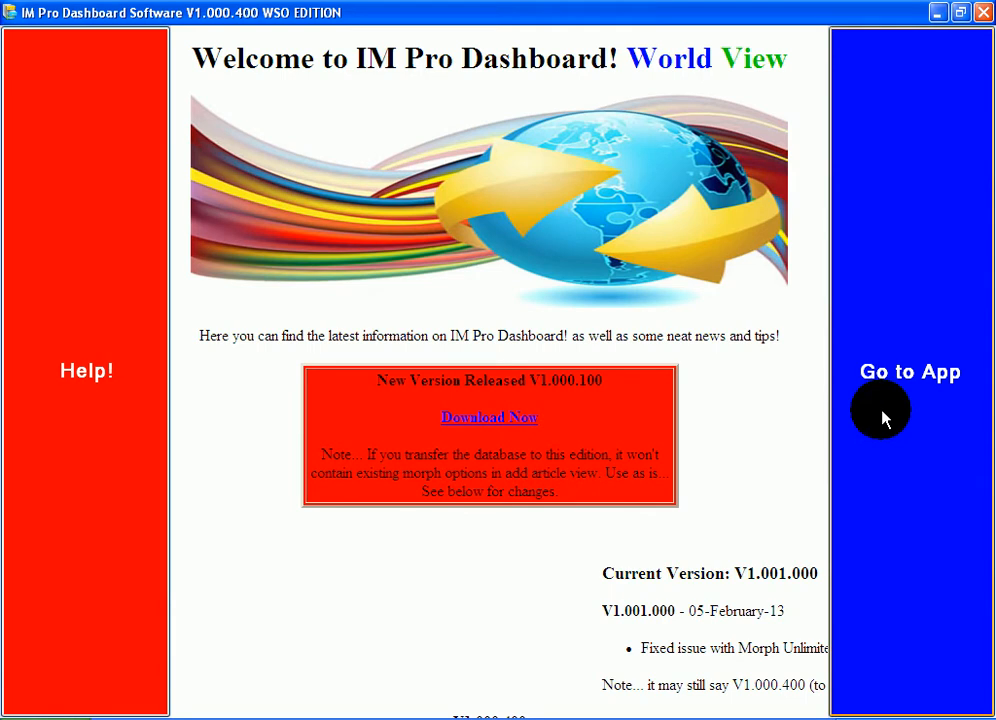
left_click(882, 418)
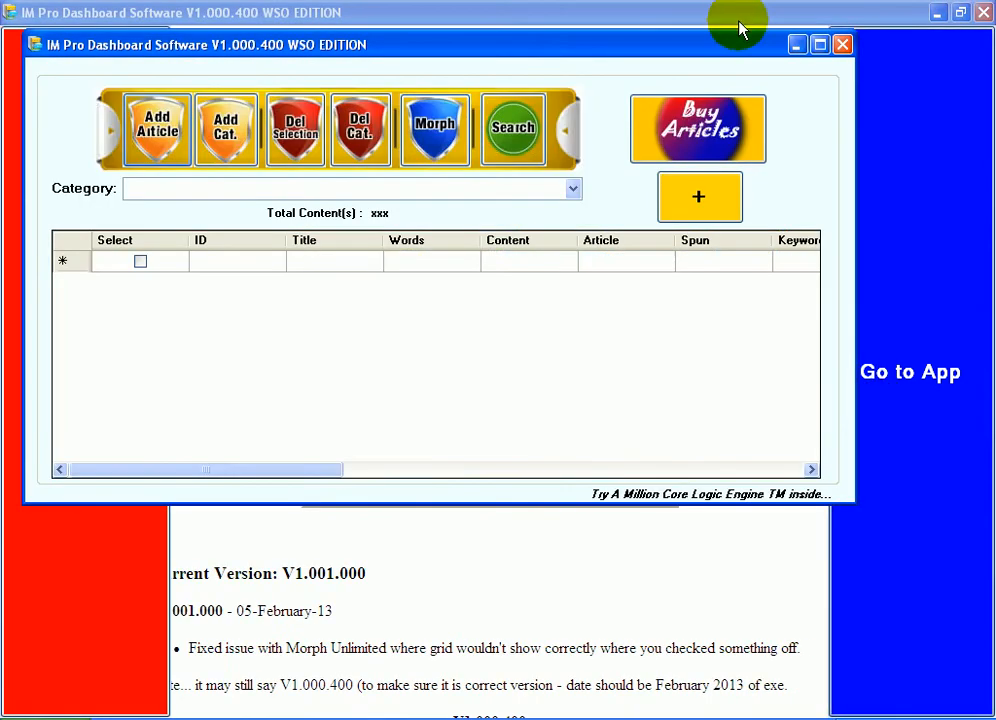
Minimize the welcome window and reposition the dashboard window on the desktop
left_click(937, 13)
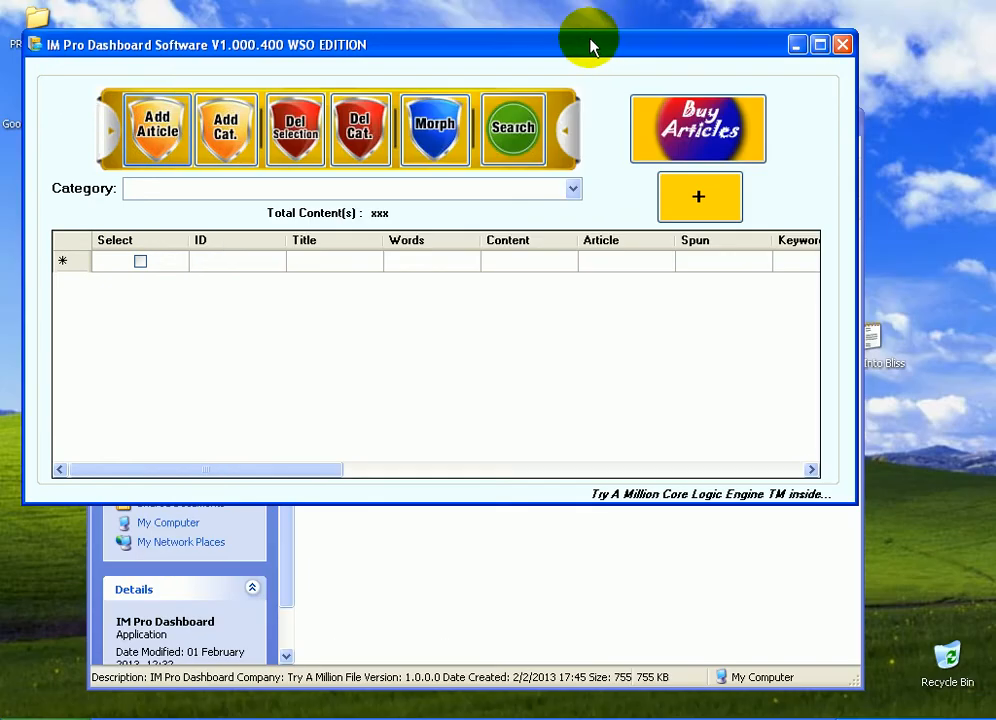
left_click_drag(589, 40, 740, 205)
left_click(806, 124)
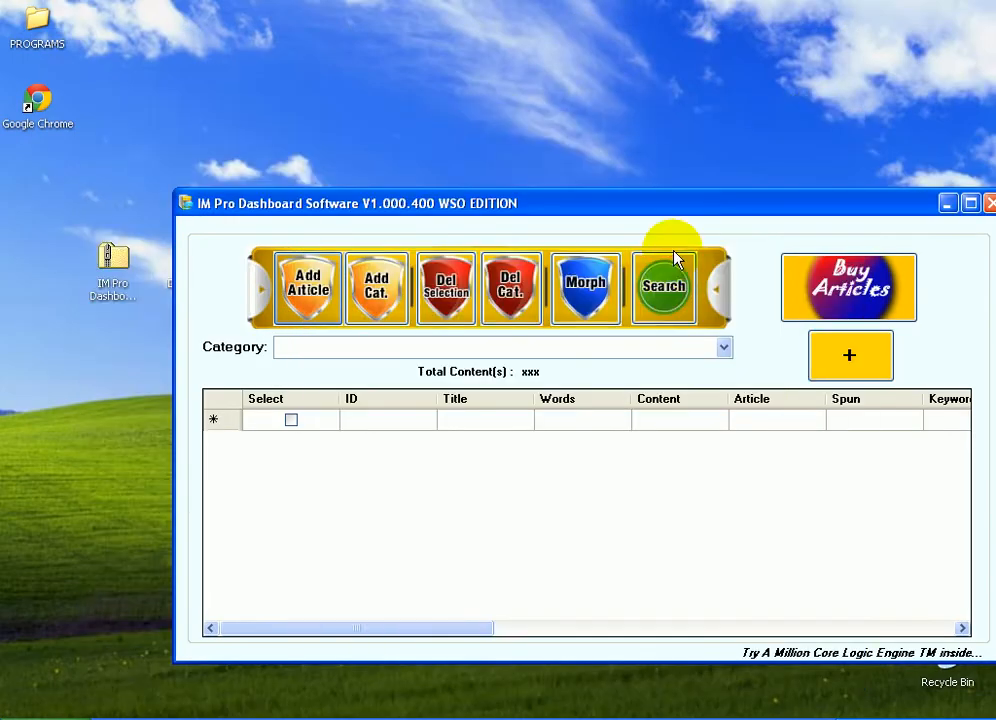
left_click_drag(663, 210, 597, 170)
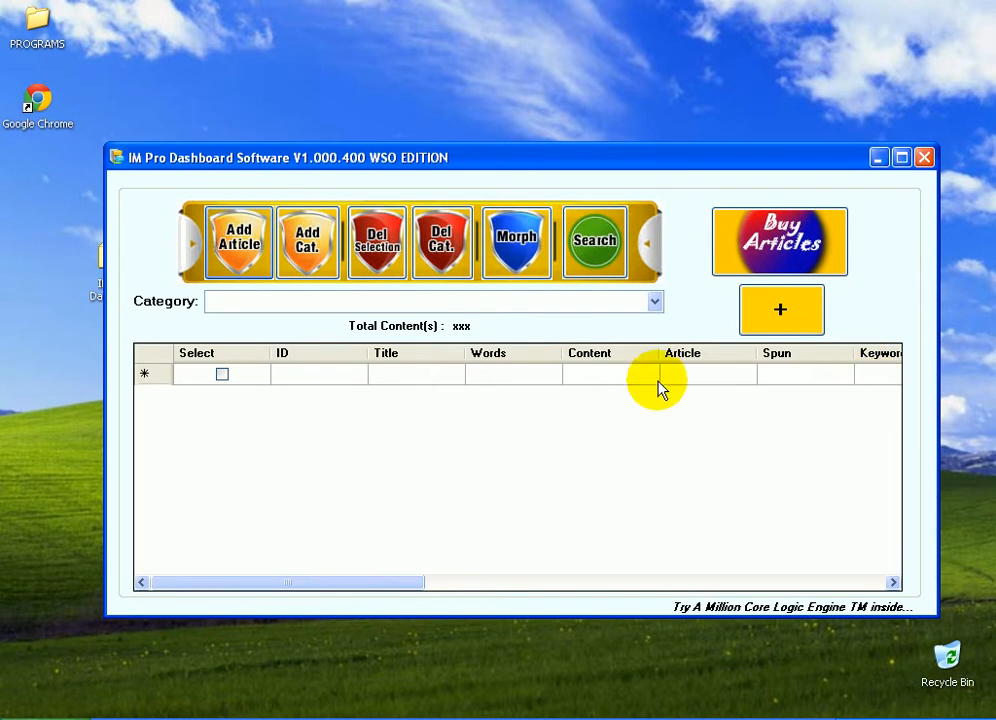
Open the Categories dialog for adding categories and move it to the screen centre
left_click(655, 301)
left_click(650, 302)
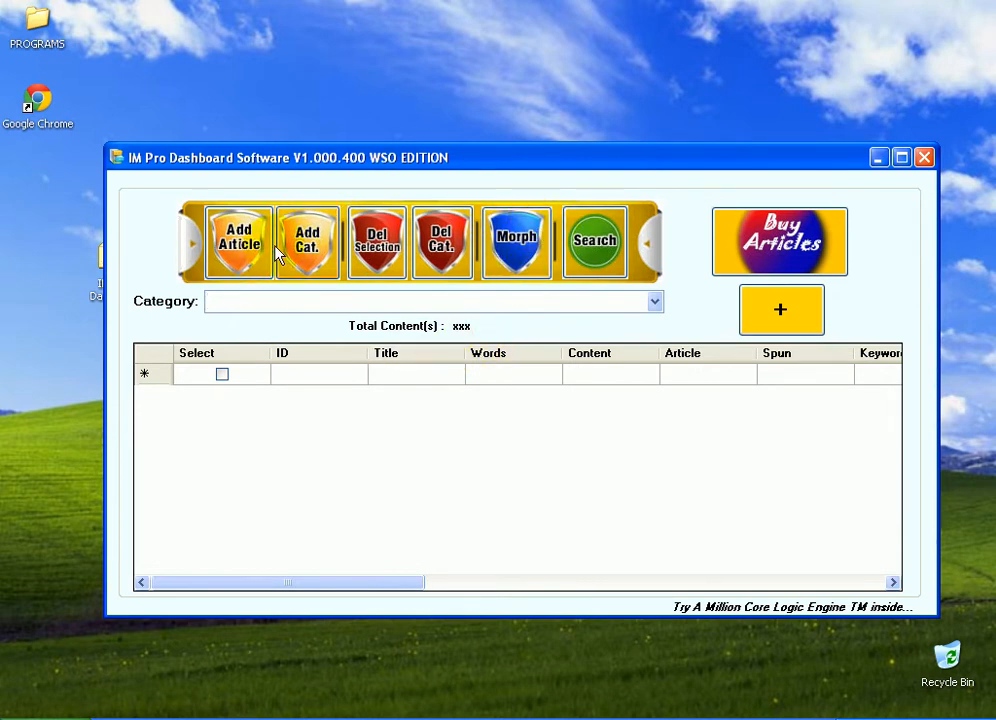
left_click(316, 248)
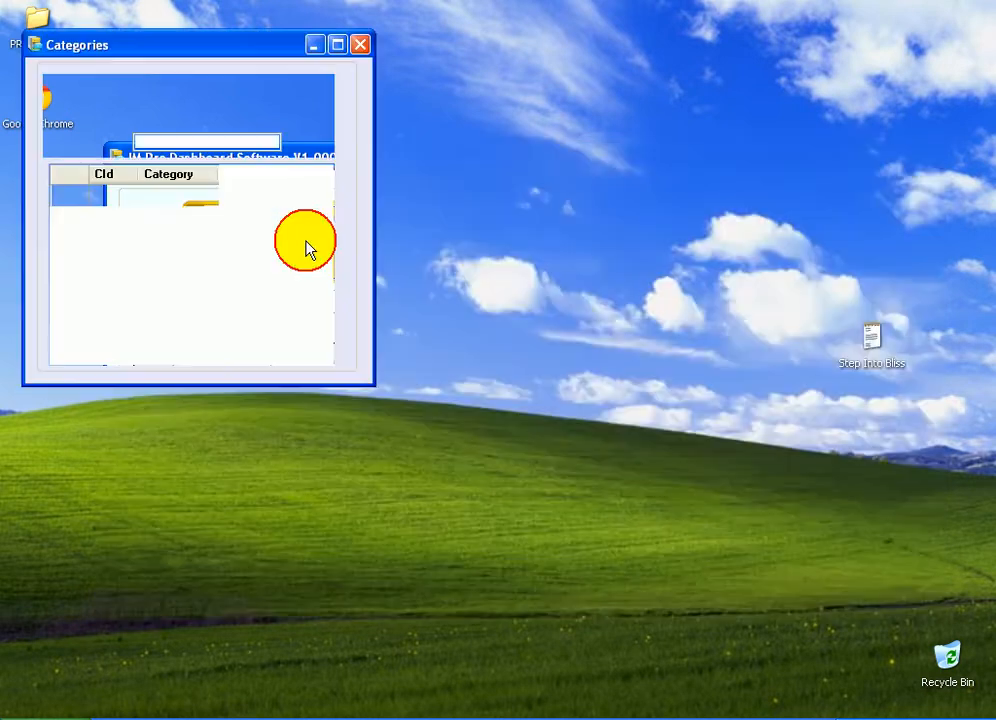
left_click_drag(170, 52, 469, 204)
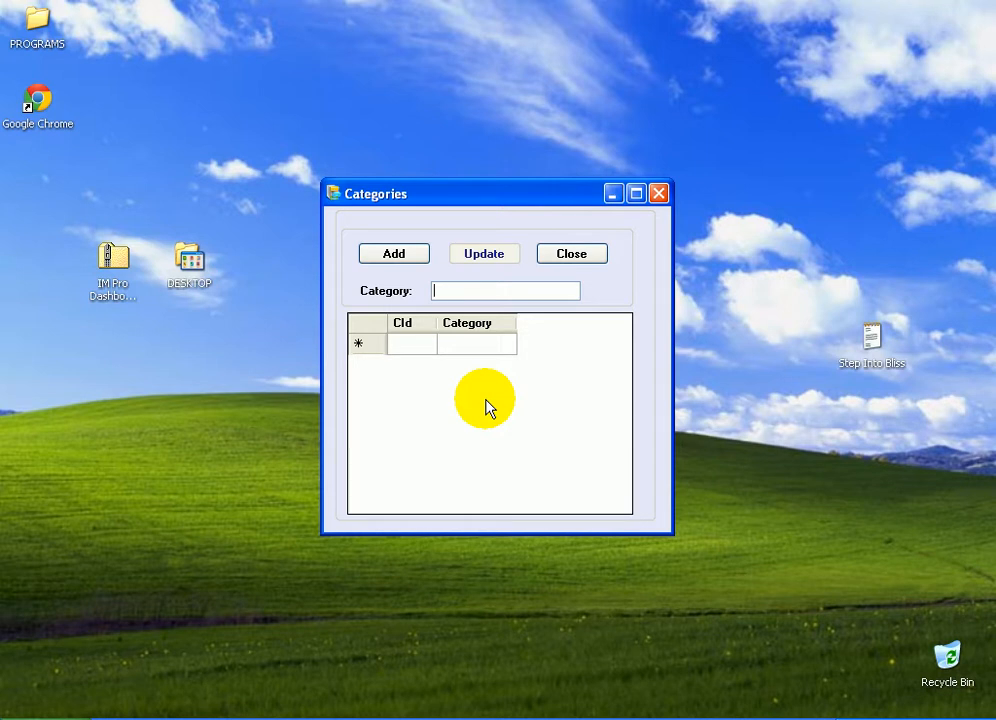
type("www")
type(".homes.com")
left_click(397, 251)
left_click(502, 424)
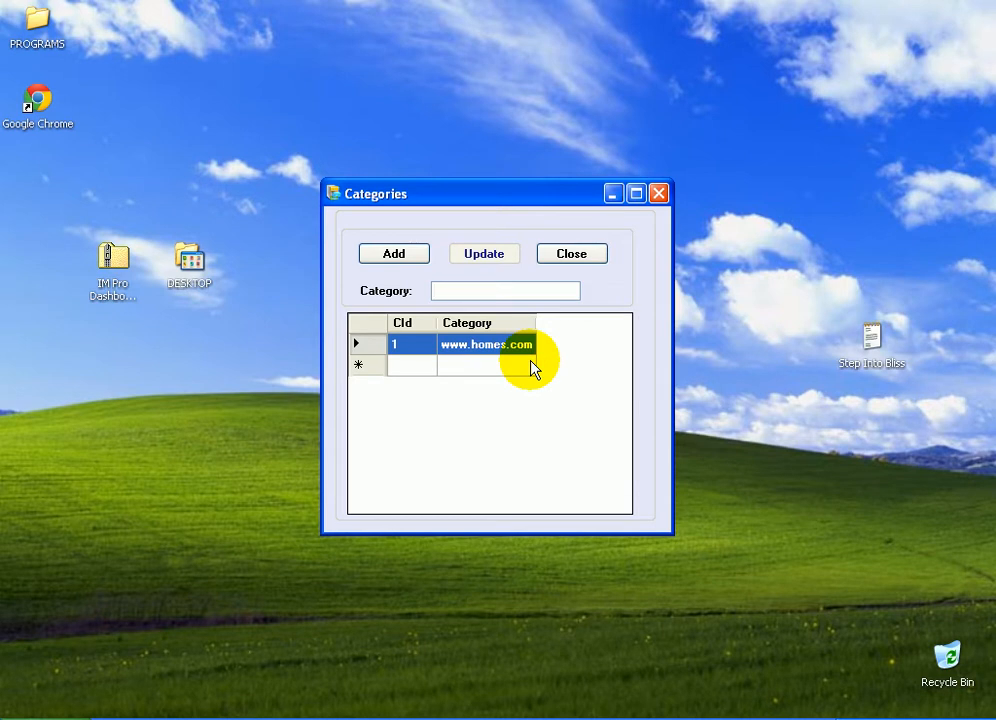
Add a new category named Home Business
type("Home Business")
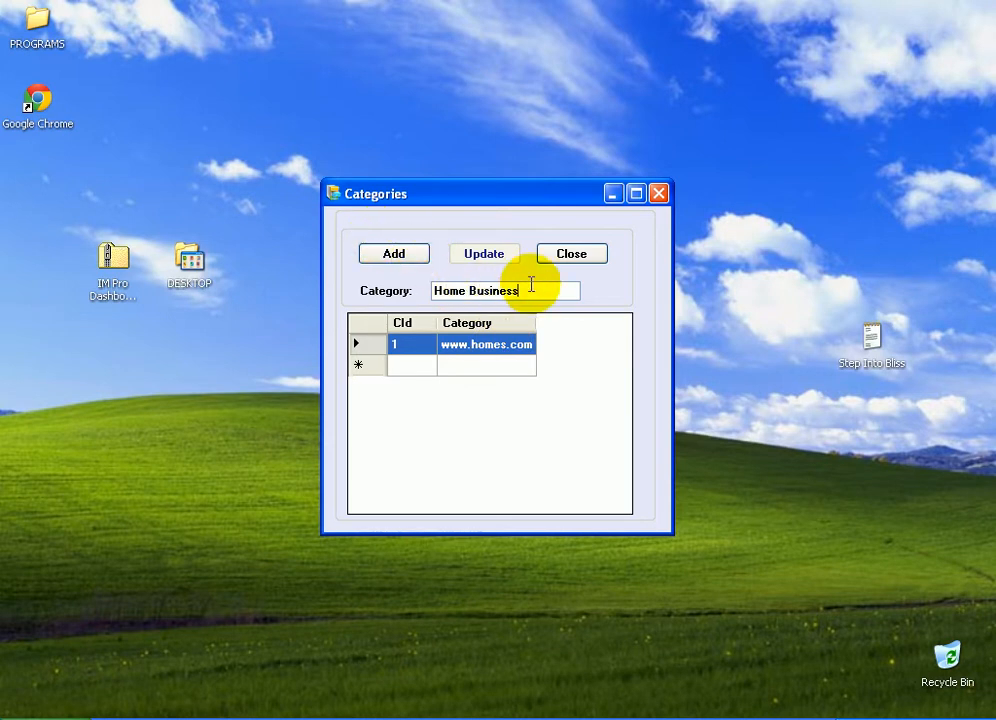
left_click_drag(531, 285, 367, 286)
left_click(394, 256)
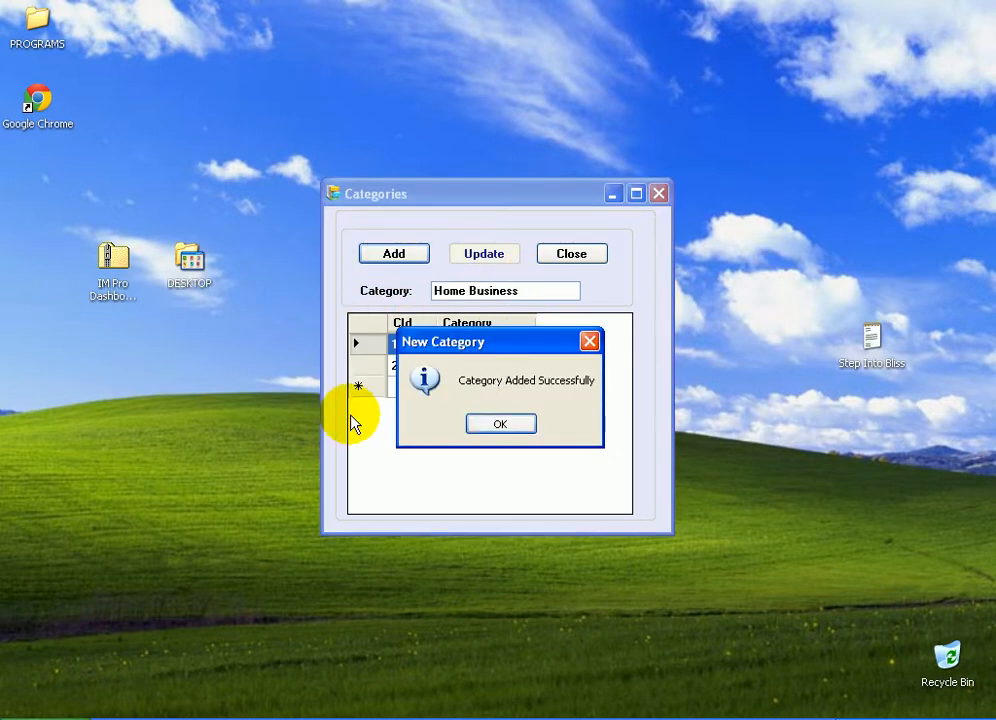
left_click(506, 425)
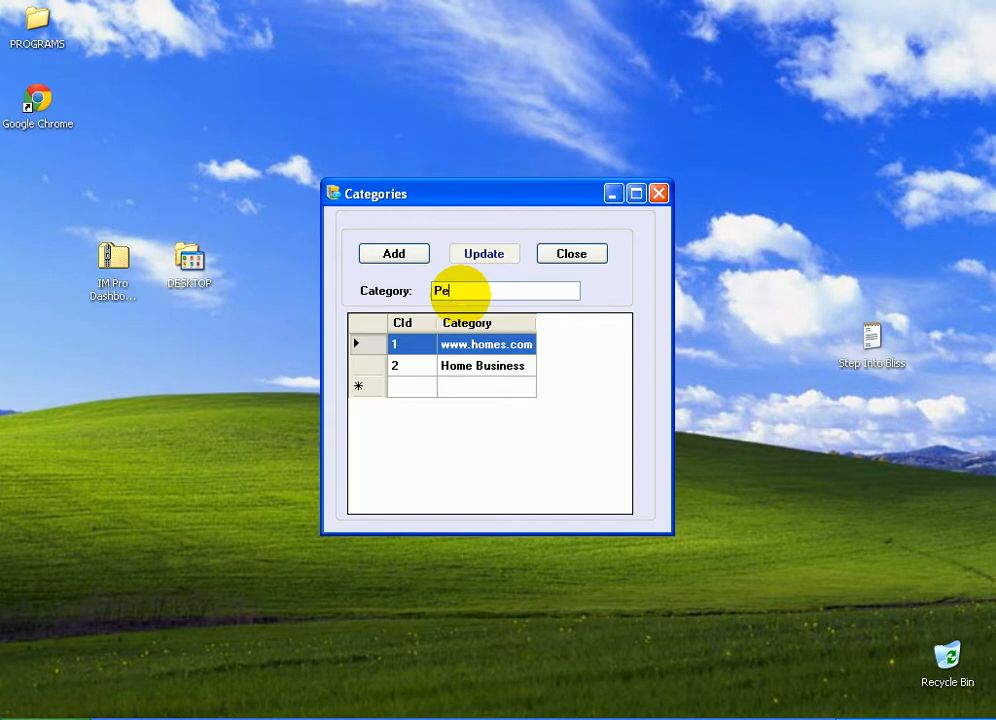
Add a new category named Personal Development and close the Categories dialog
left_click(461, 297)
type("Personal Development")
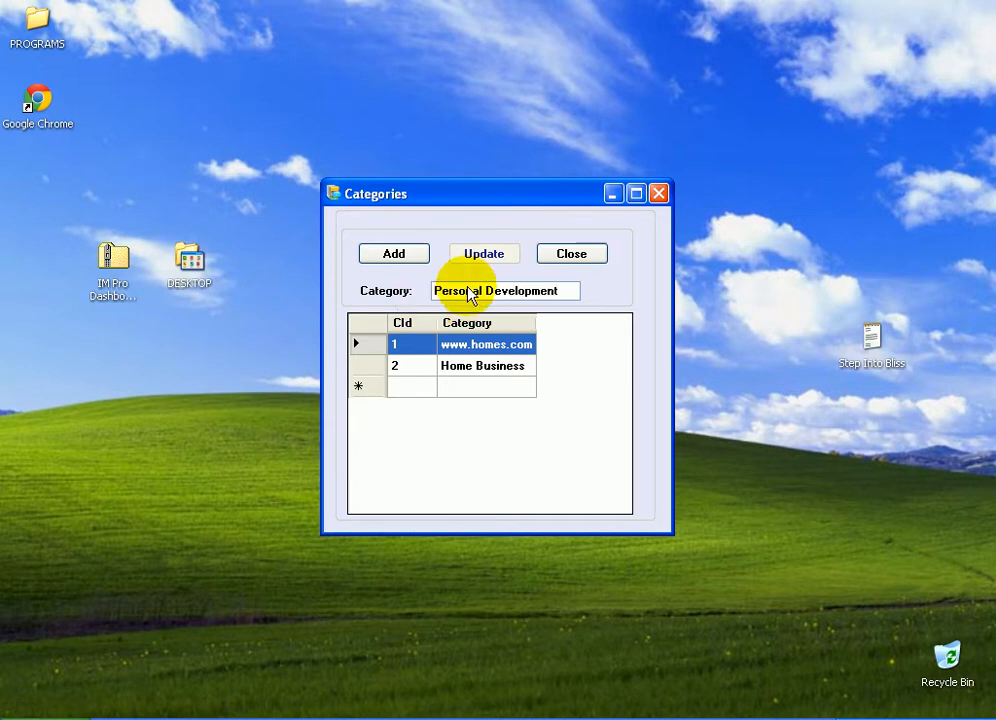
left_click(396, 256)
left_click(494, 428)
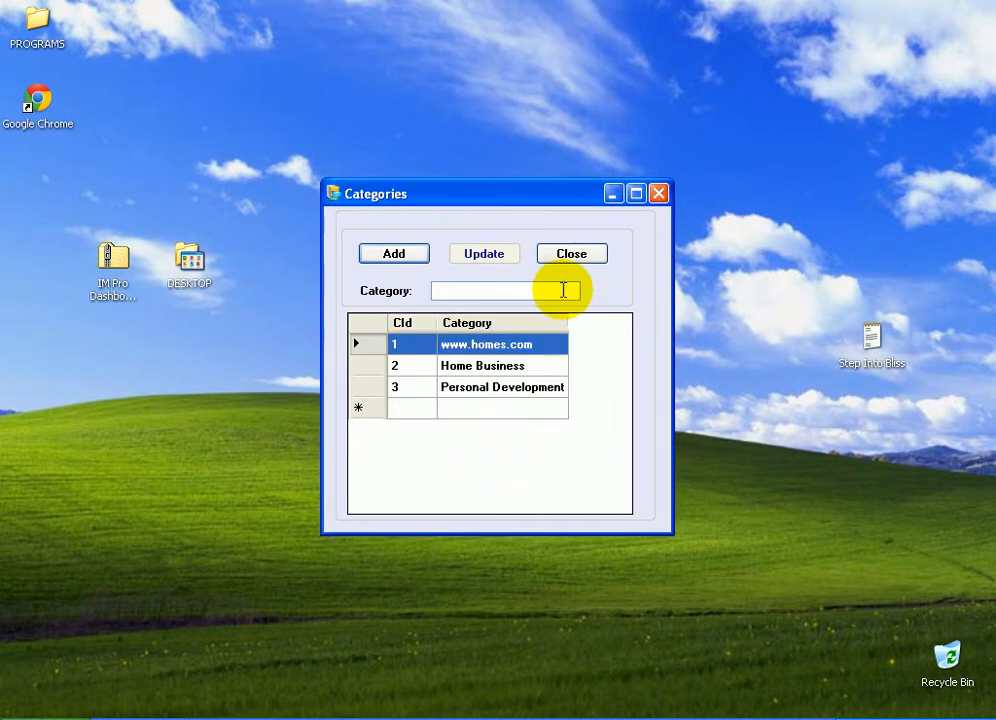
left_click(570, 255)
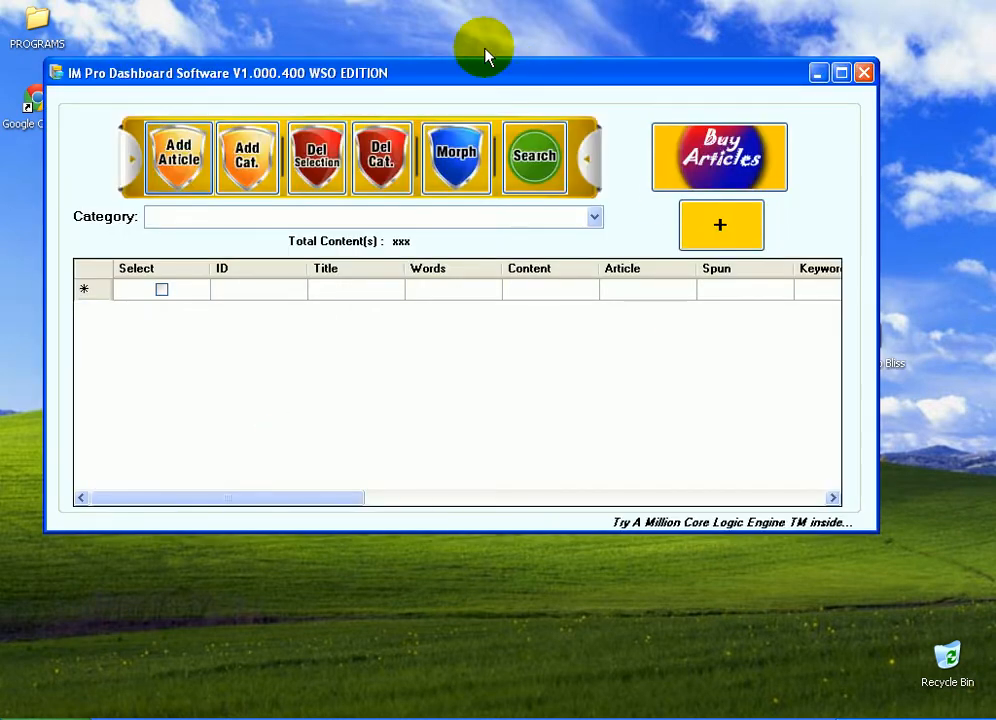
Select Personal Development as the dashboard's active category
left_click_drag(484, 55, 547, 191)
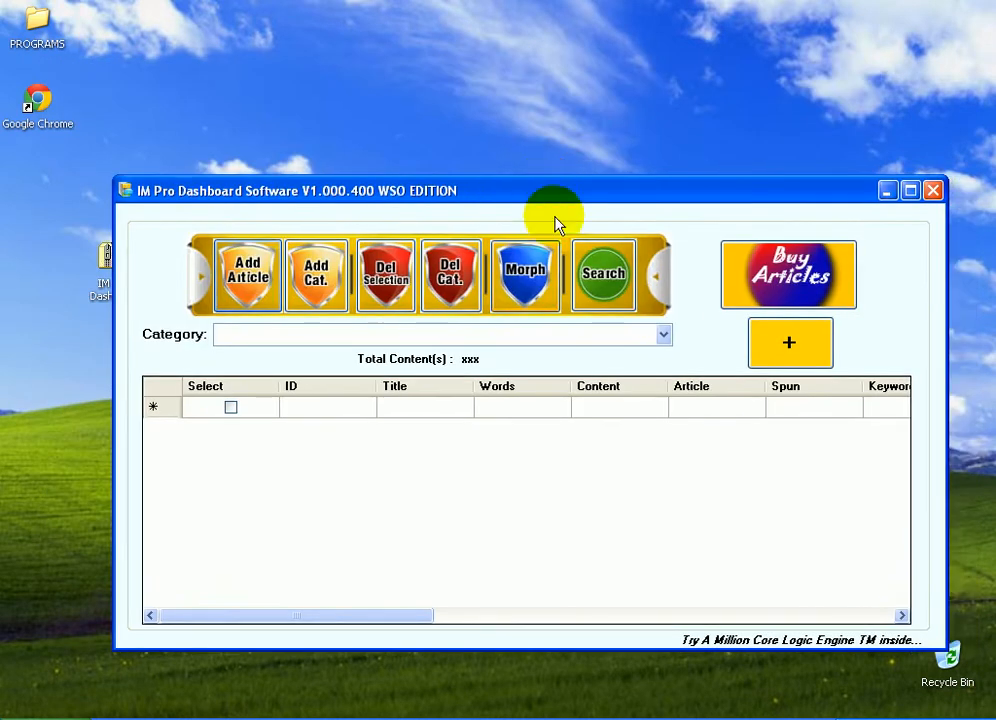
left_click(660, 338)
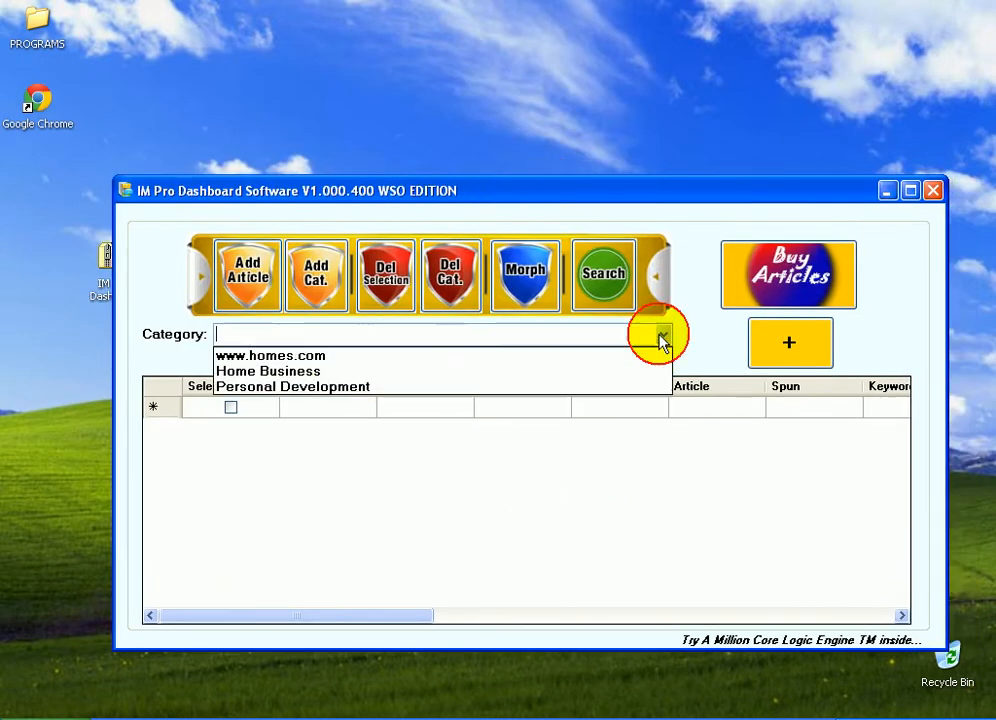
left_click(304, 387)
left_click(372, 555)
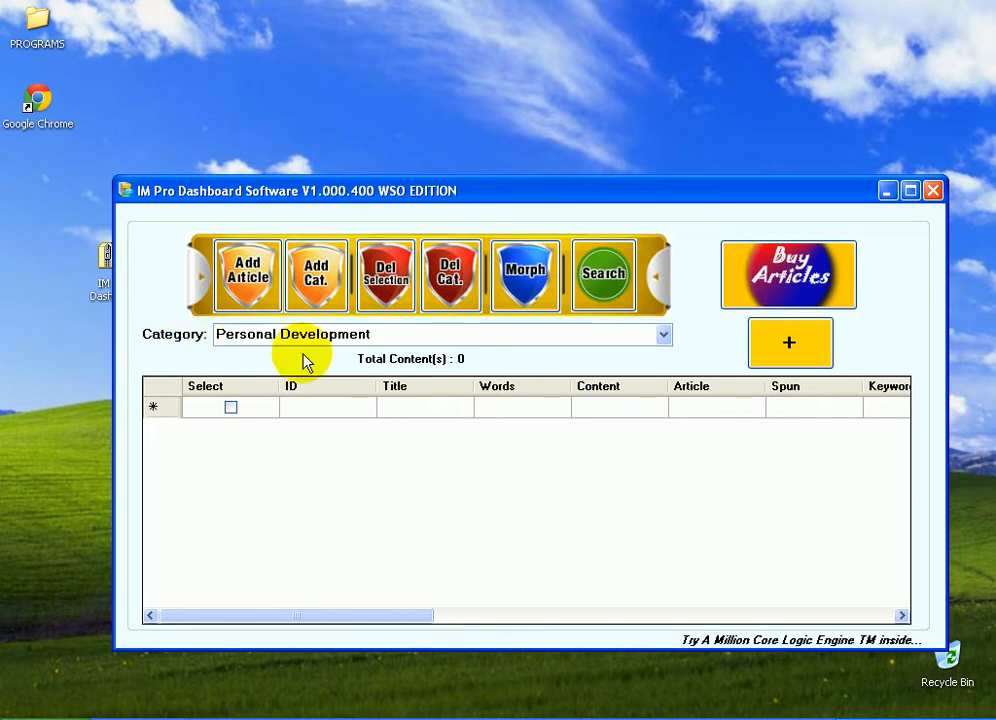
Review the categories listed in the dashboard's category dropdown
left_click(662, 334)
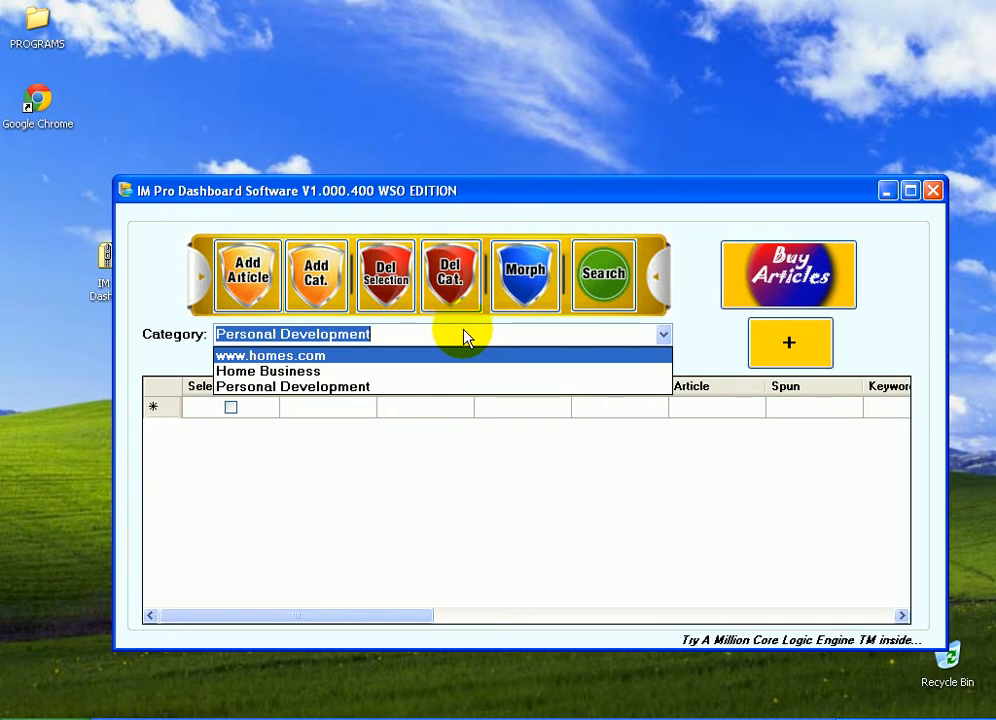
left_click(360, 200)
left_click_drag(342, 198, 528, 272)
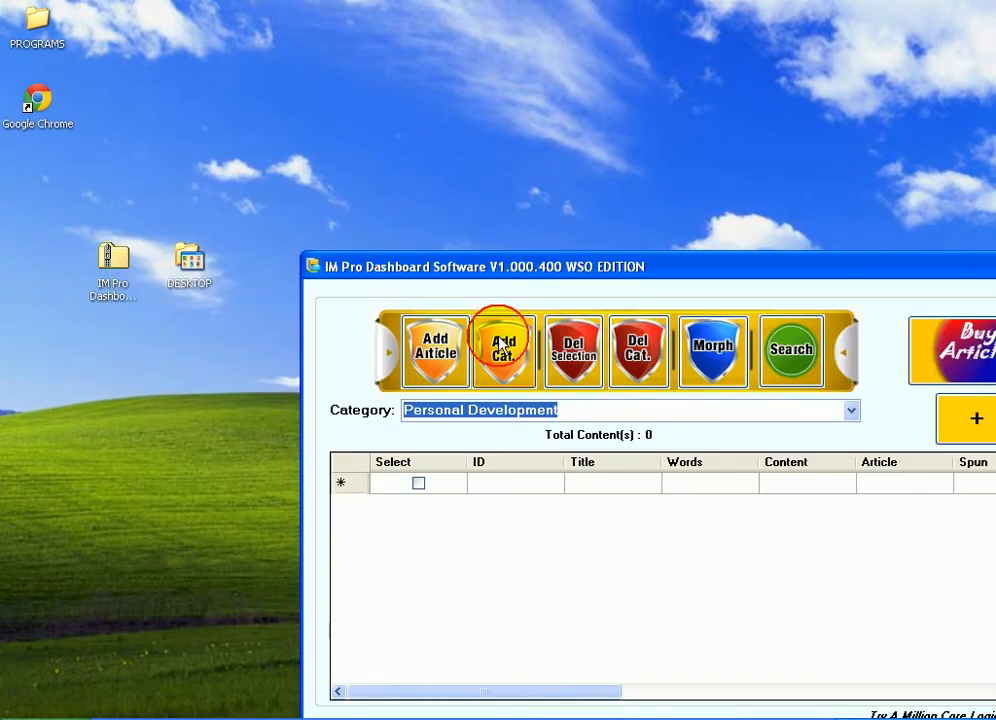
left_click(100, 280)
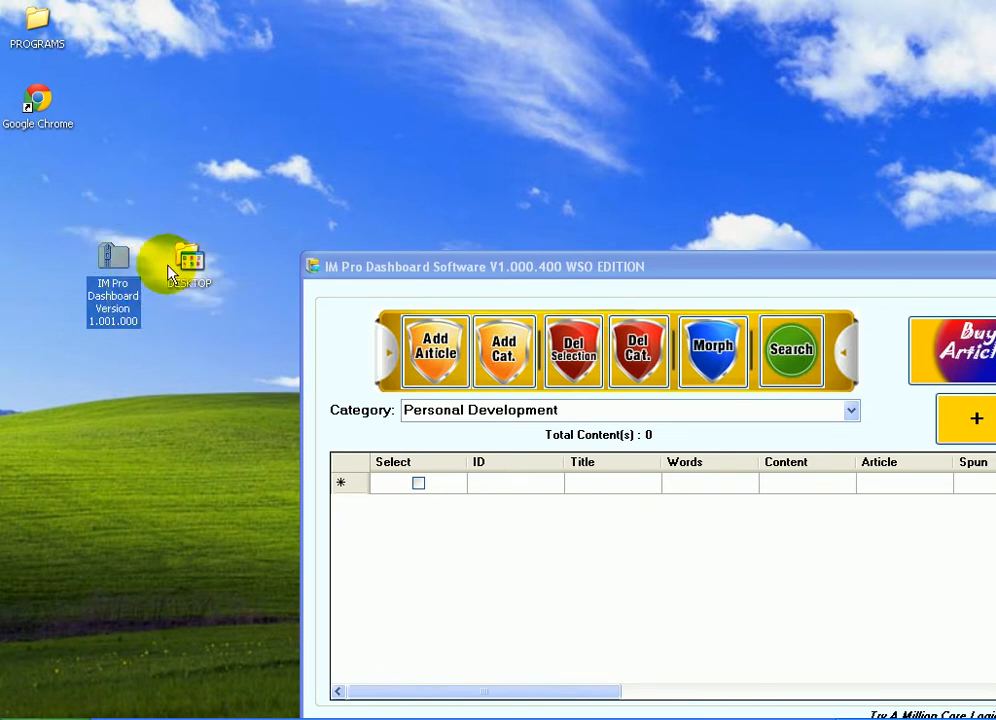
mouse_move(107, 278)
left_mouse_down()
mouse_move(111, 229)
mouse_move(117, 268)
left_mouse_up()
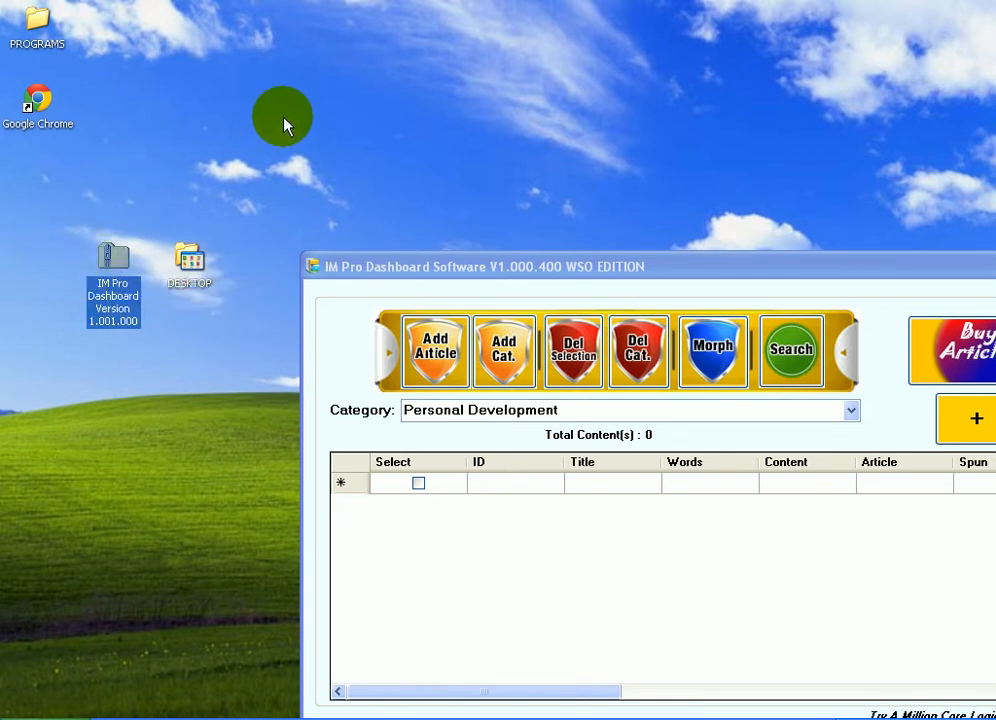
left_click_drag(434, 268, 316, 150)
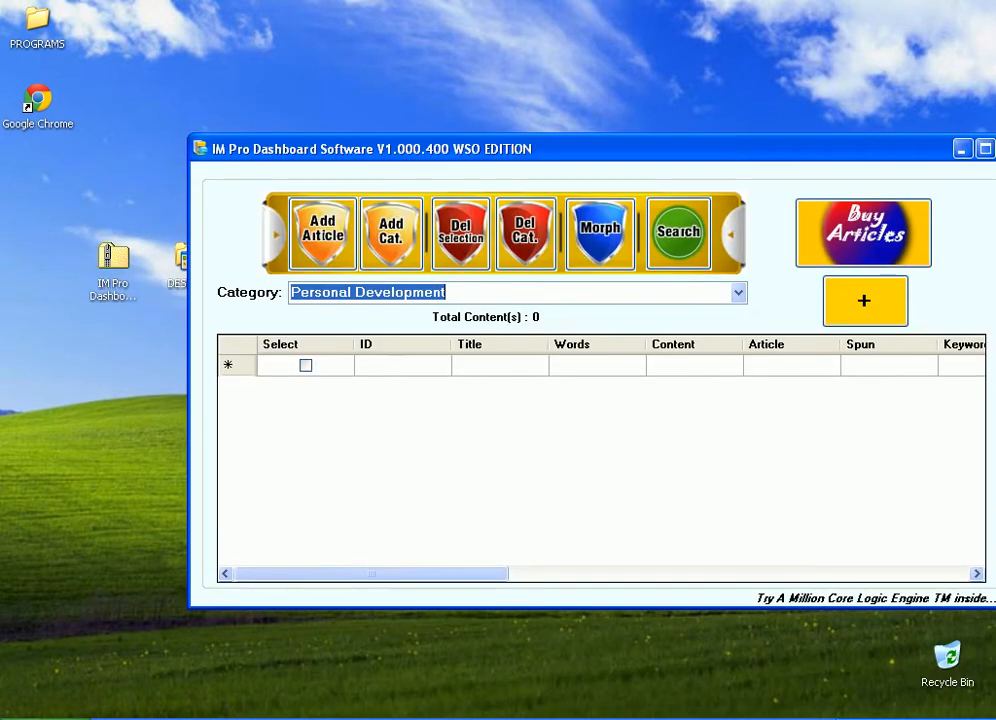
left_click(748, 294)
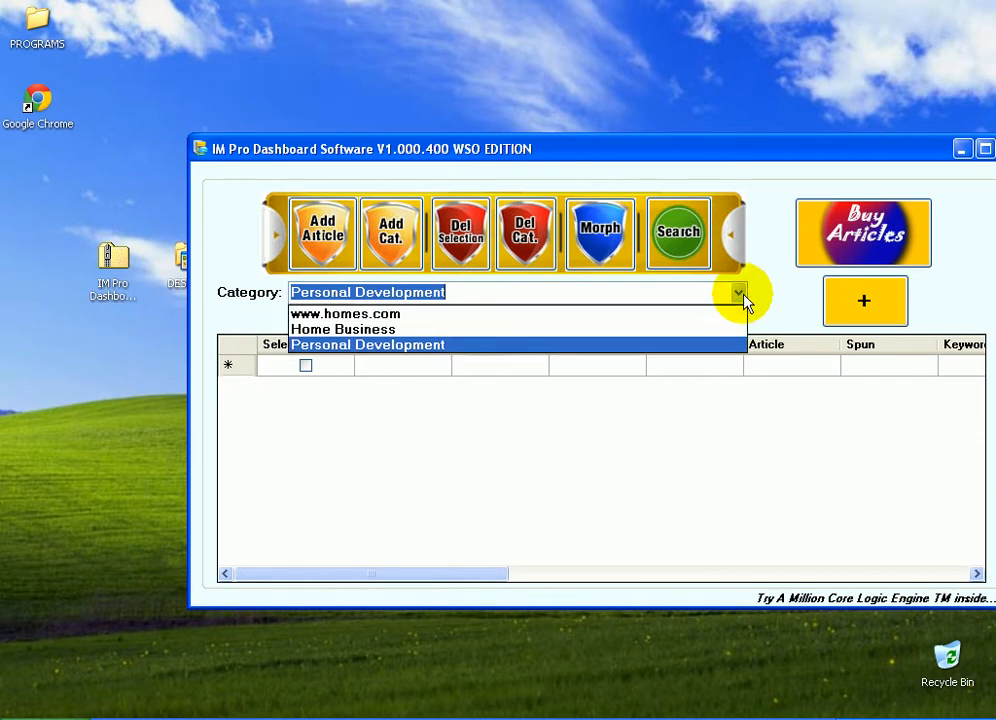
left_click(742, 293)
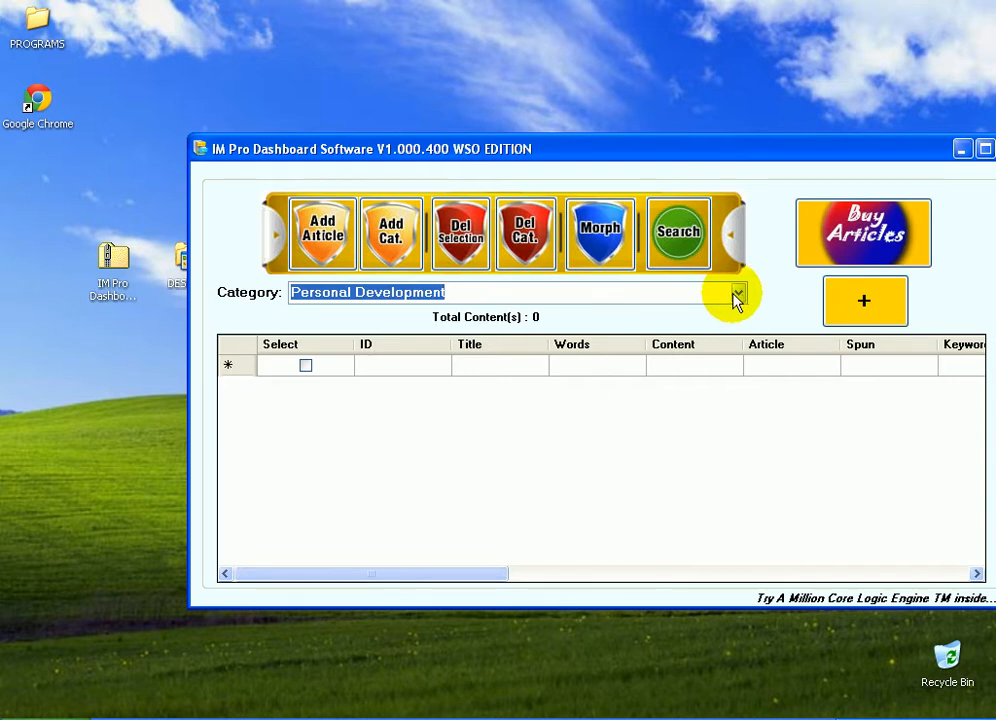
left_click(740, 294)
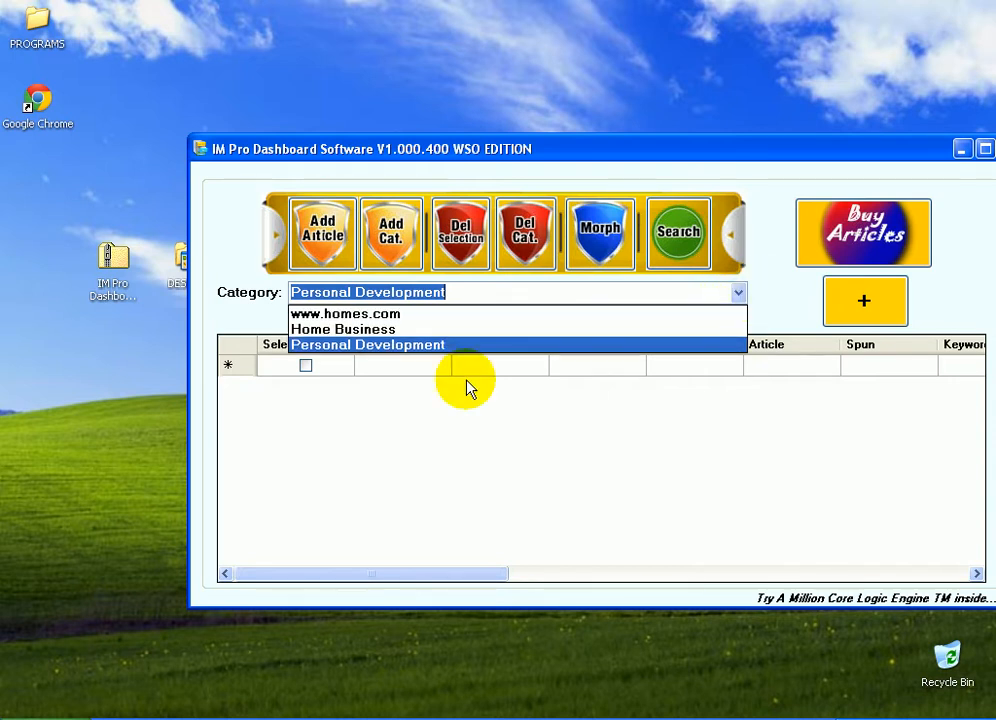
left_click(333, 347)
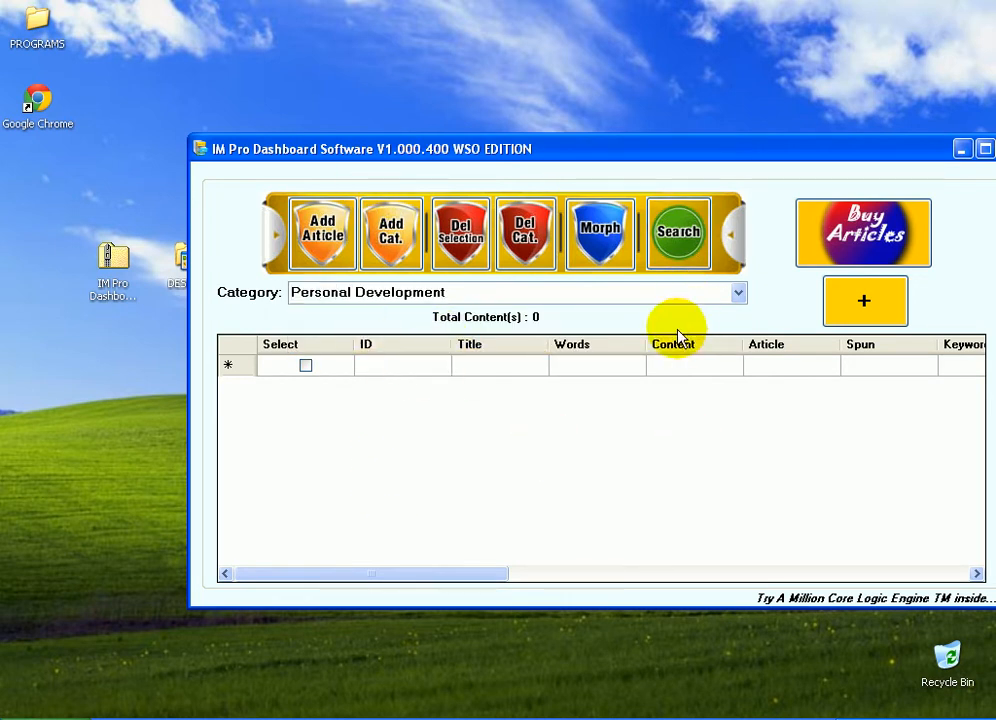
Open the Morph options and add a morph option named FB
left_click(599, 238)
left_click_drag(300, 105, 585, 305)
left_click(507, 426)
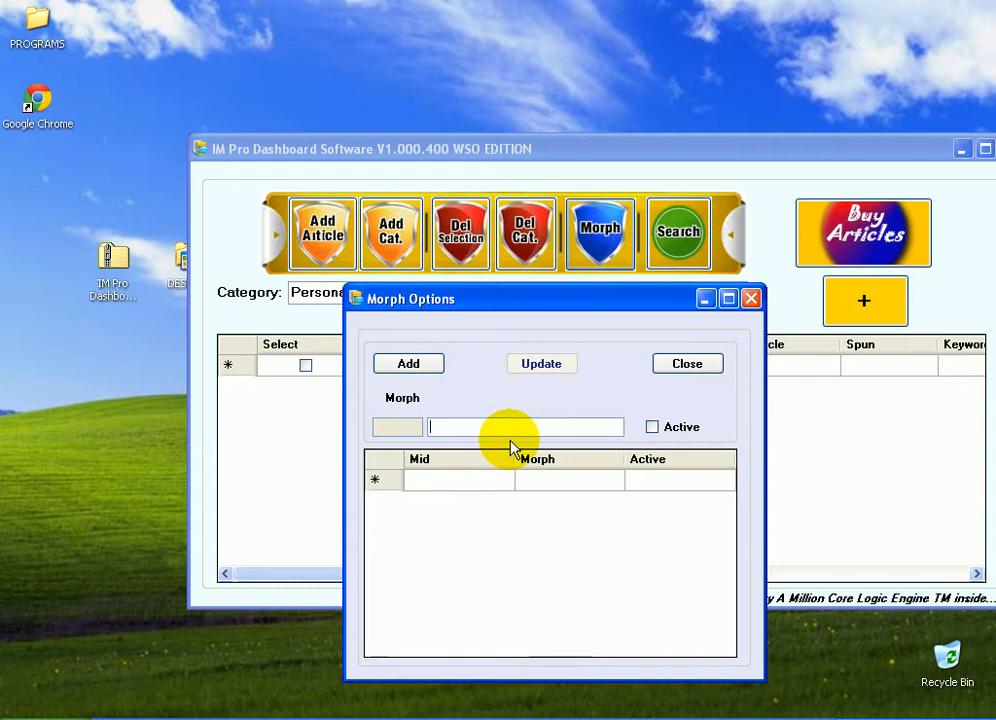
type("FB")
left_click_drag(447, 427, 380, 421)
left_click(457, 429)
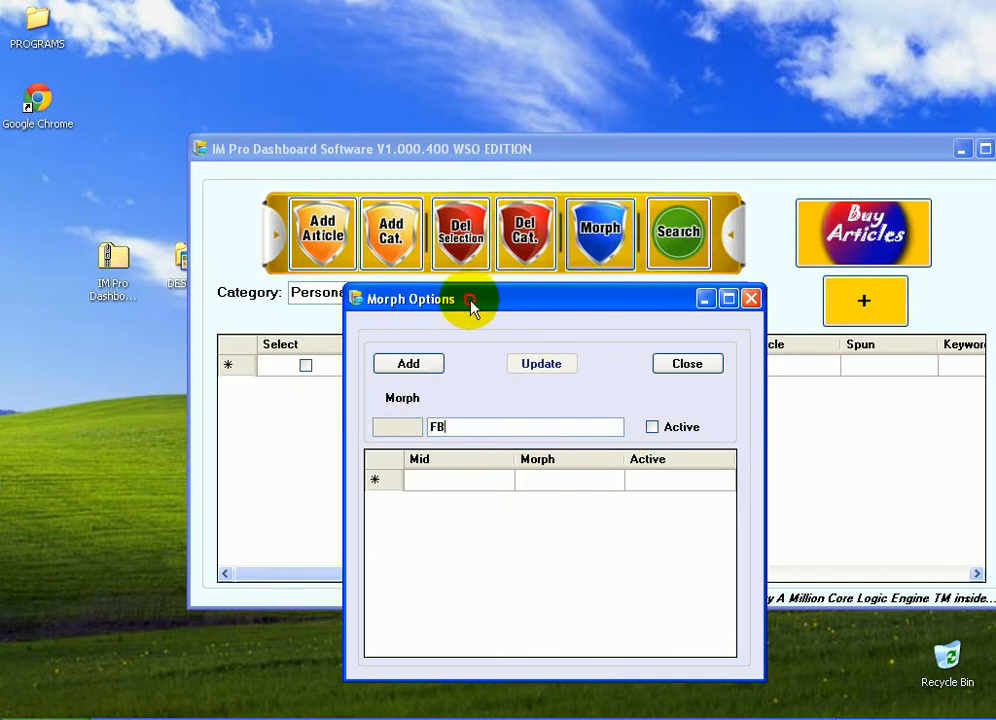
left_click_drag(470, 316, 470, 330)
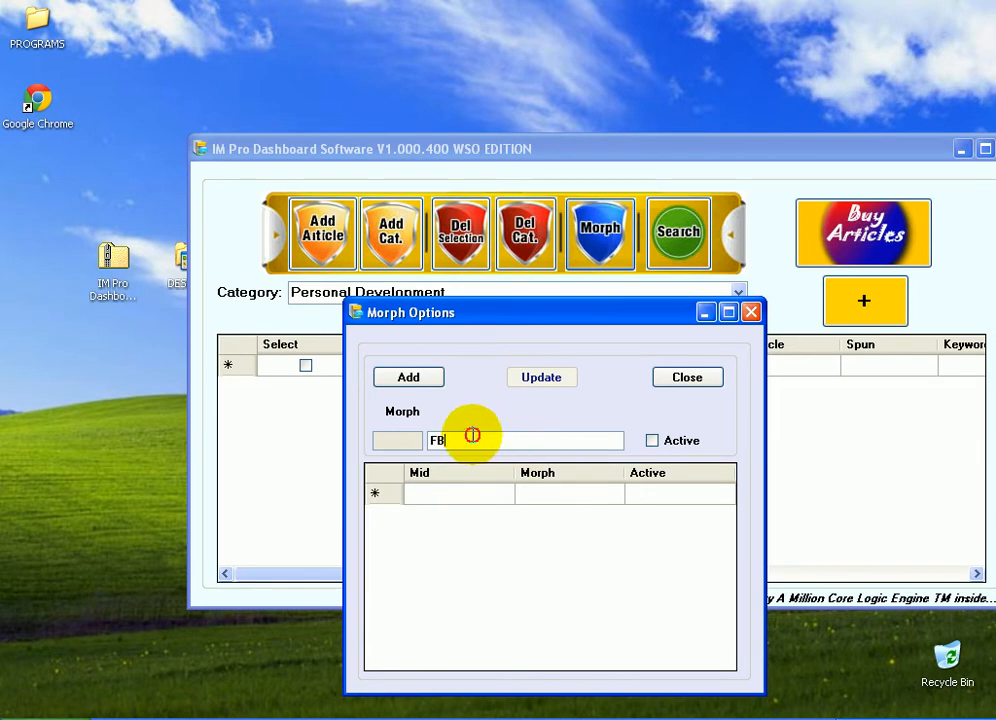
left_click_drag(442, 436, 413, 447)
left_click(442, 441)
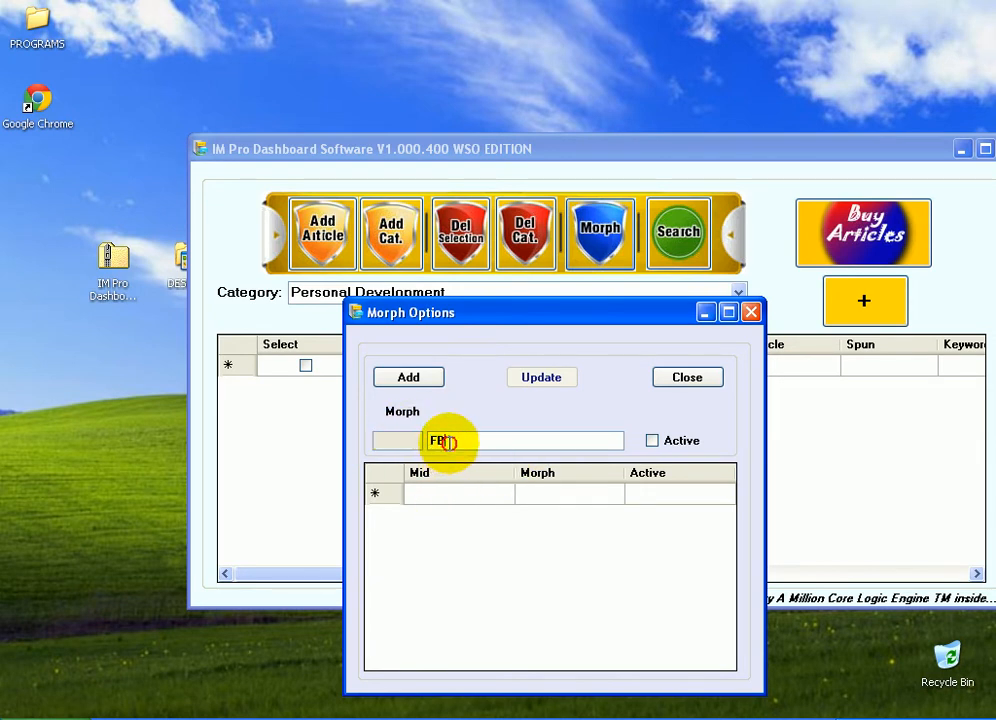
left_click(409, 378)
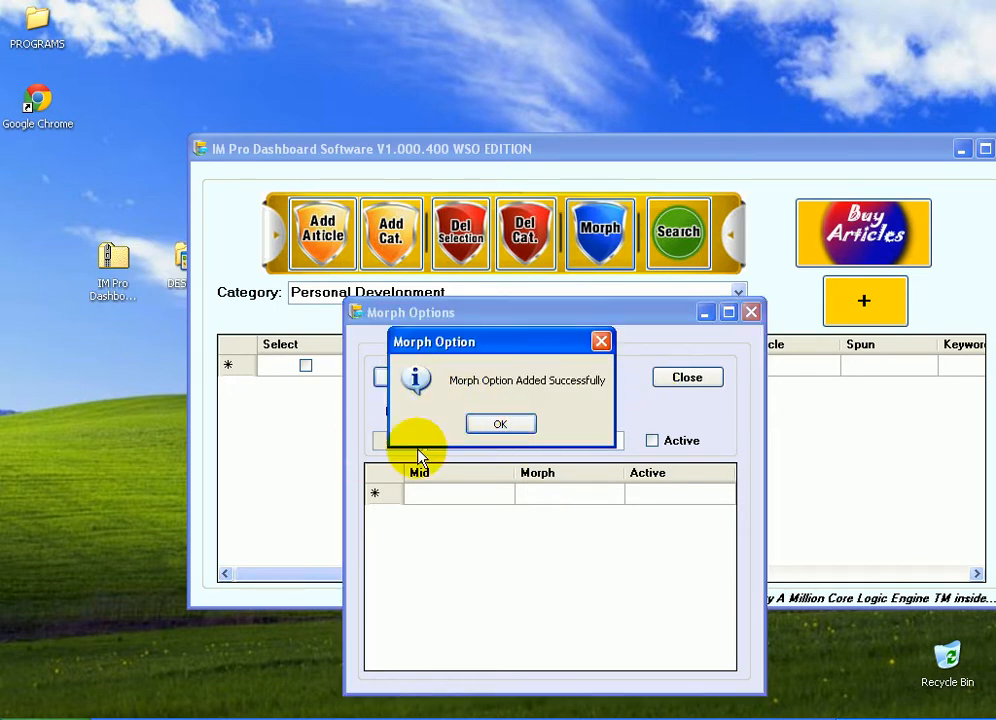
left_click(500, 425)
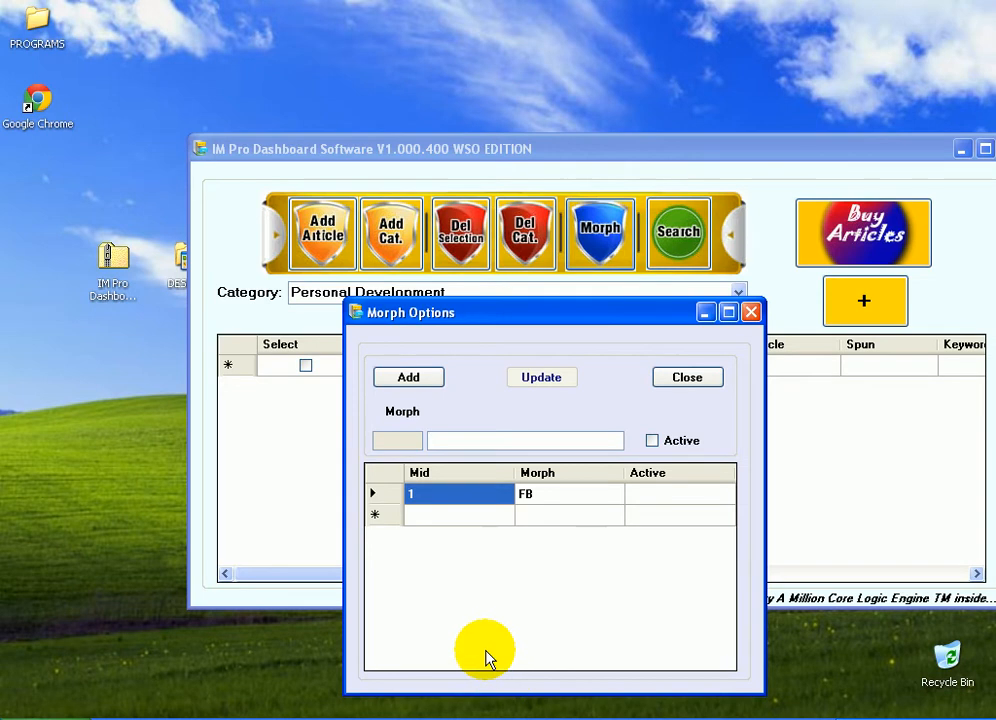
Add two more morph options named Twitter and AM
type("Twi")
left_click(488, 424)
left_click(500, 444)
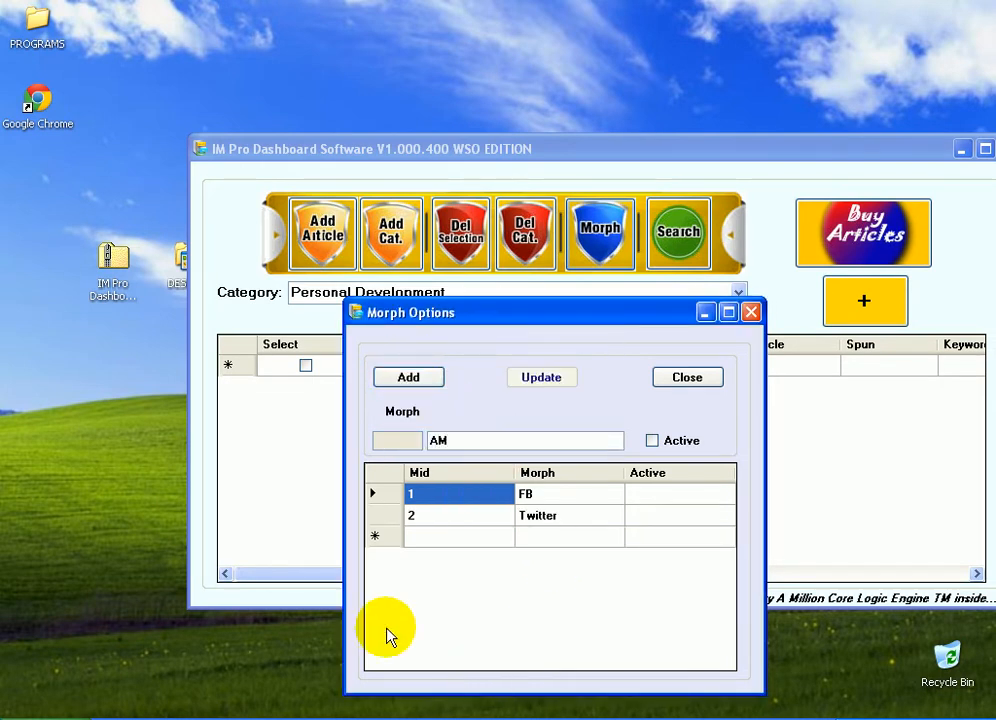
left_click(398, 377)
left_click(496, 425)
Add a morph option named YouTube to the morph list
left_click(442, 438)
type("YouTube")
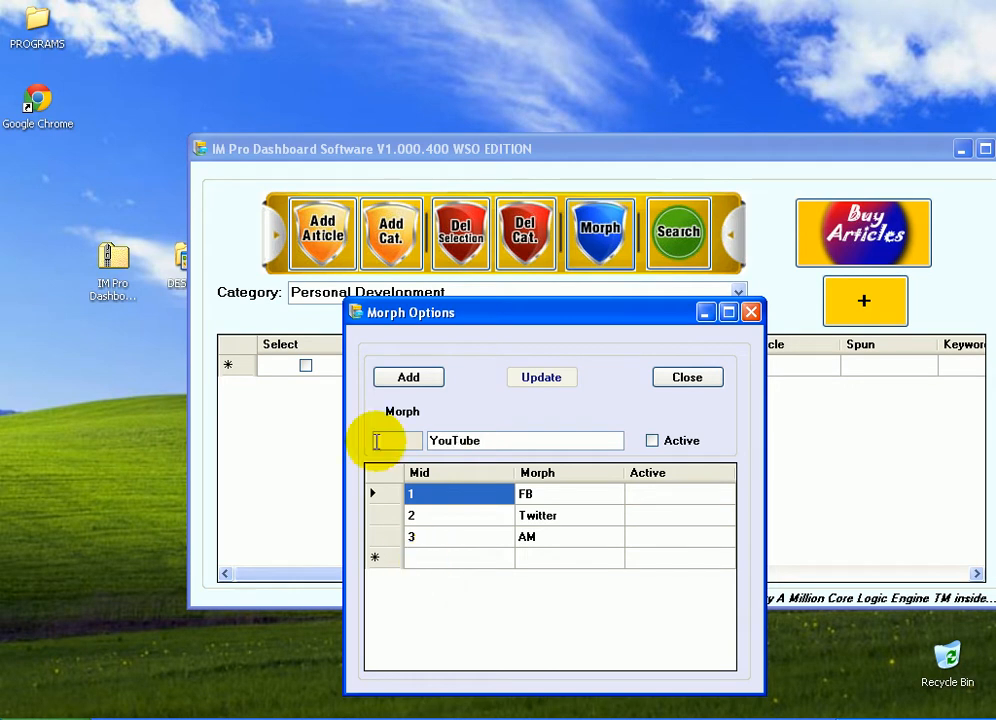
left_click(400, 376)
left_click(487, 426)
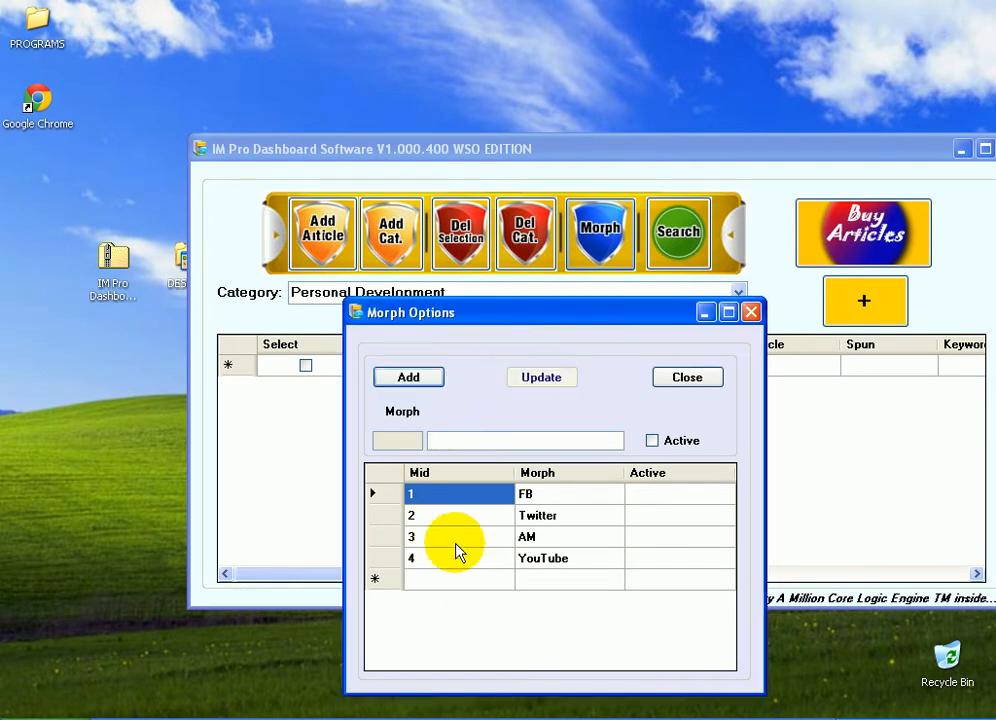
Add a morph option named Blog to the morph list
left_click(451, 440)
type("Blog")
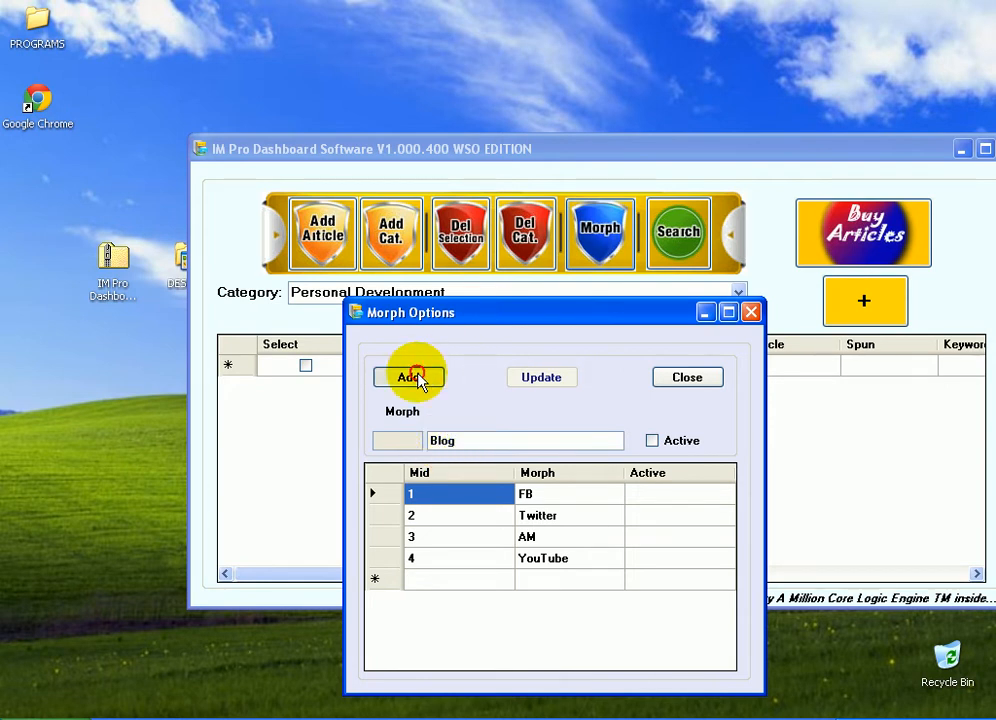
left_click(410, 380)
left_click(487, 426)
left_click(433, 438)
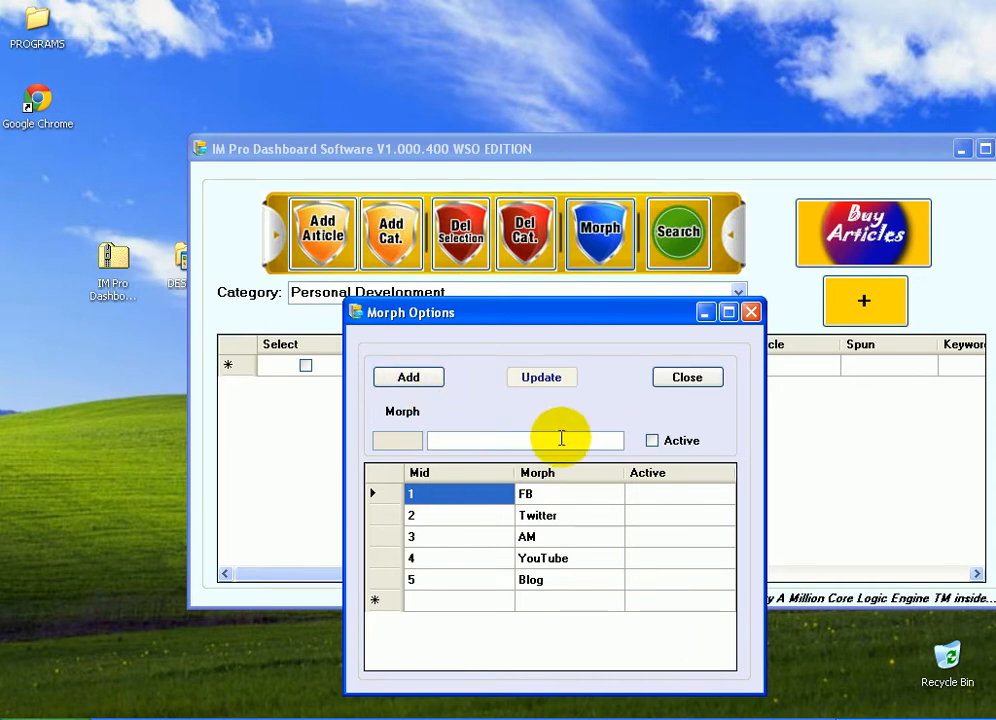
Mark the FB, Twitter, AM, Blog and YouTube morph options as active, updating each record
left_click_drag(512, 316, 412, 254)
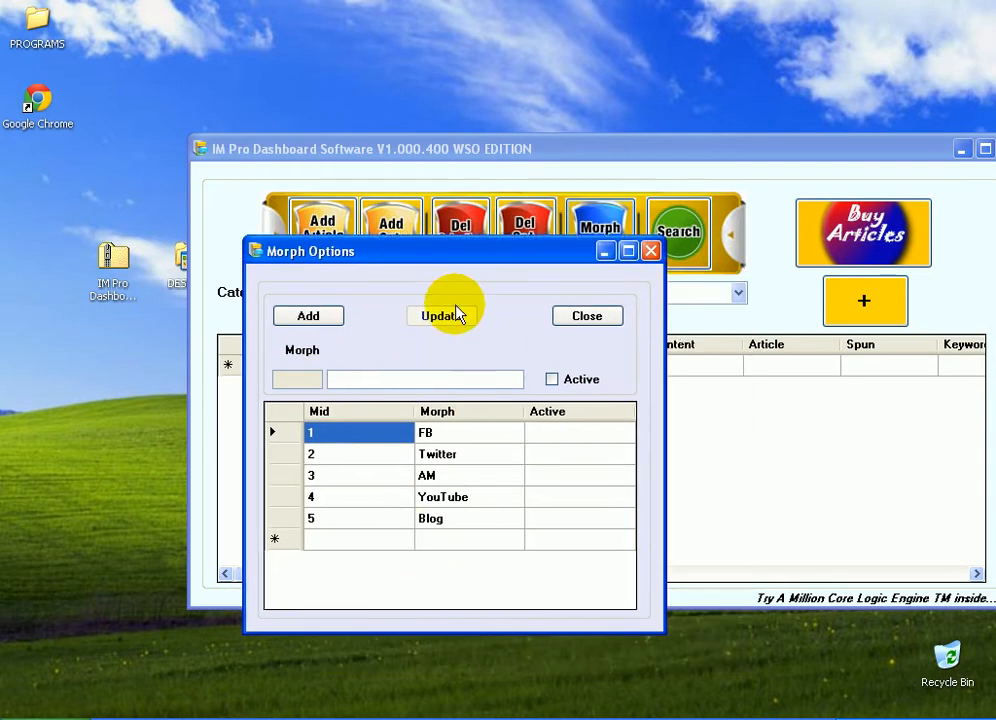
left_click(410, 381)
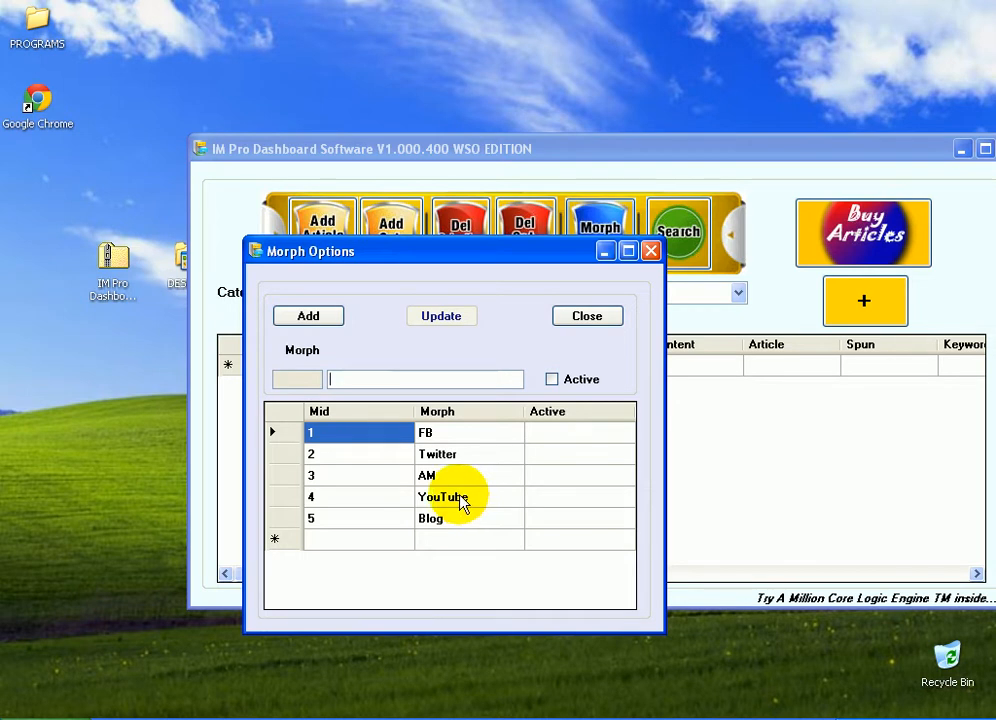
left_click_drag(497, 268, 534, 275)
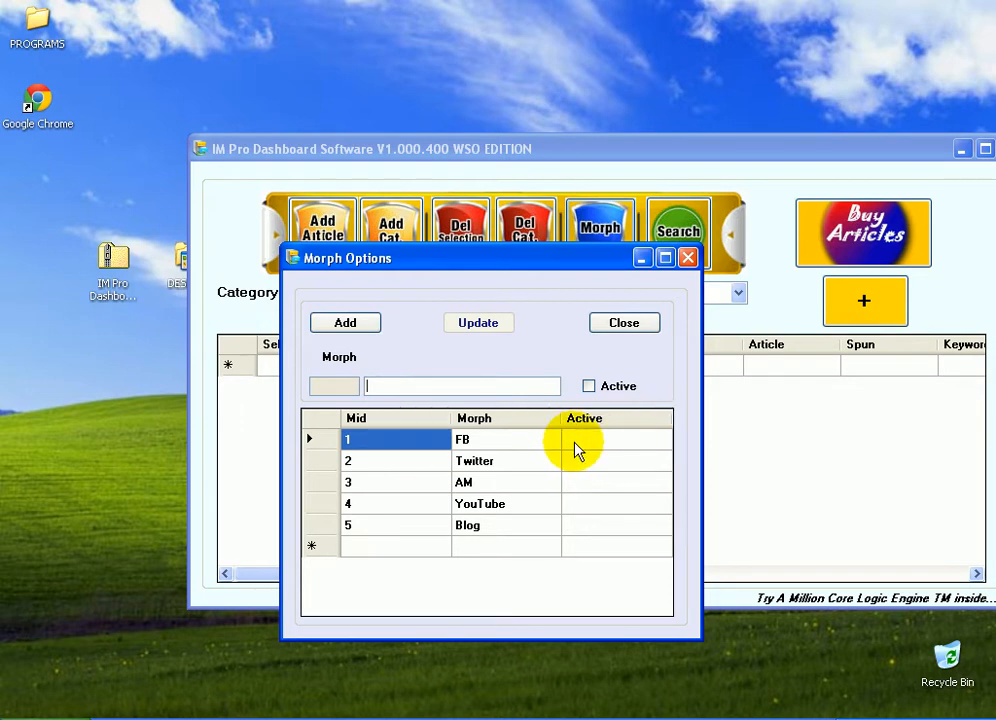
left_click(575, 450)
left_click(511, 424)
left_click(574, 462)
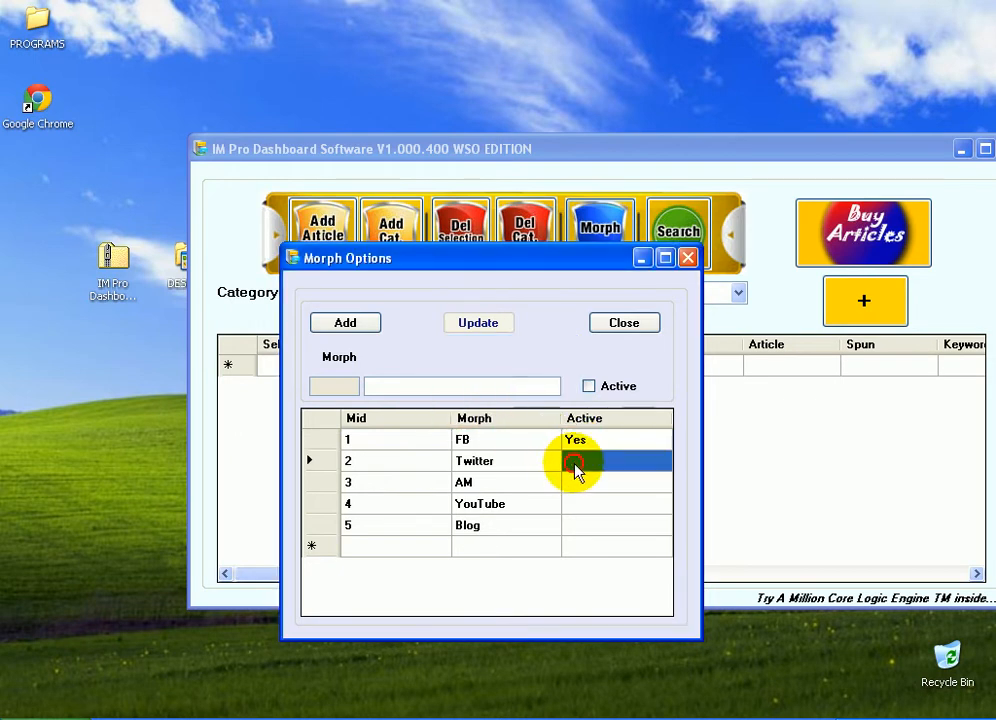
left_click(498, 416)
left_click(590, 484)
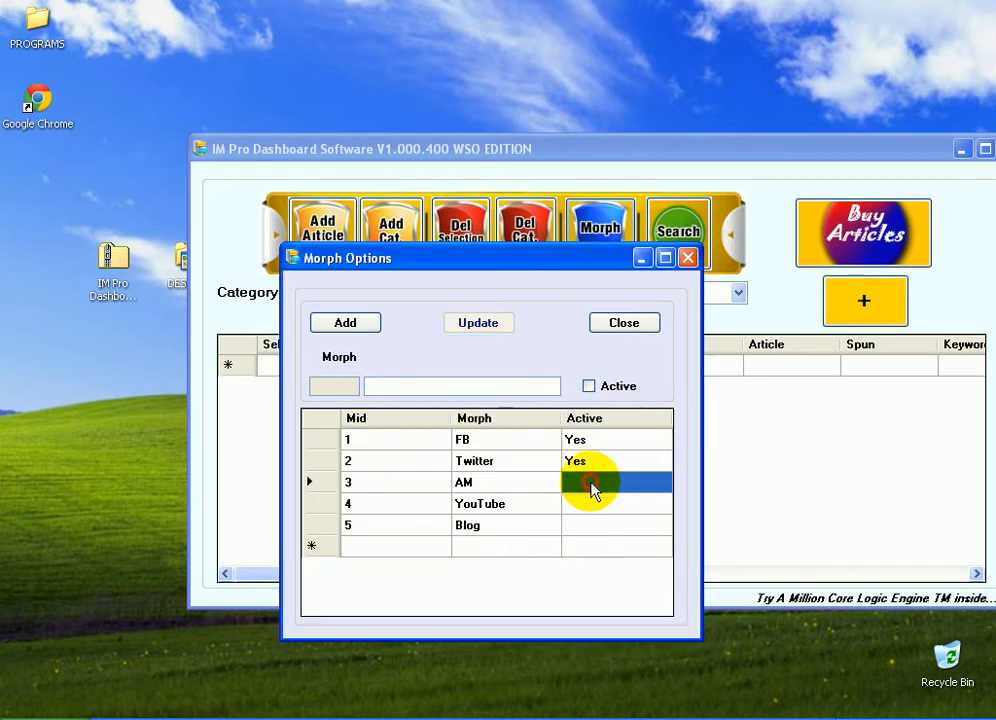
left_click(498, 418)
left_click(581, 527)
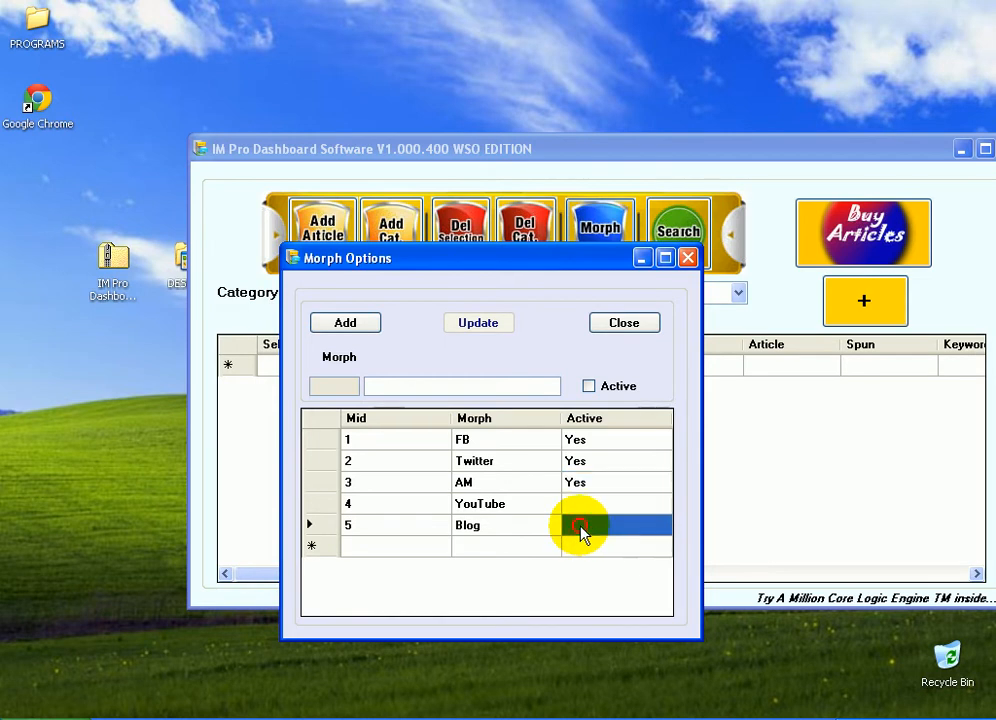
left_click(495, 417)
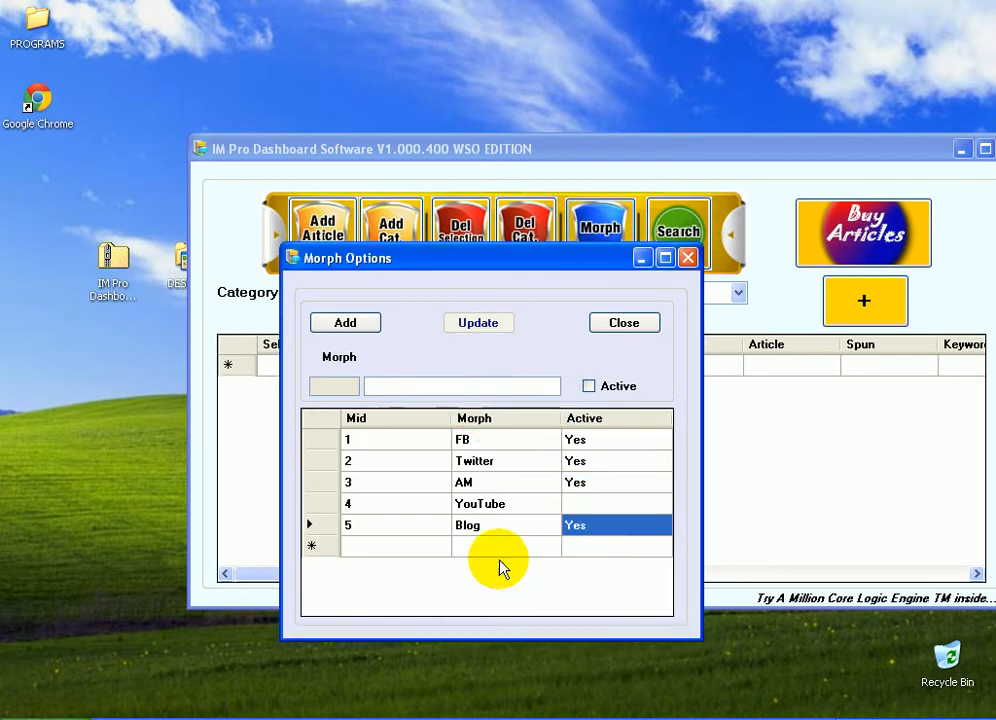
left_click(587, 505)
left_click(495, 412)
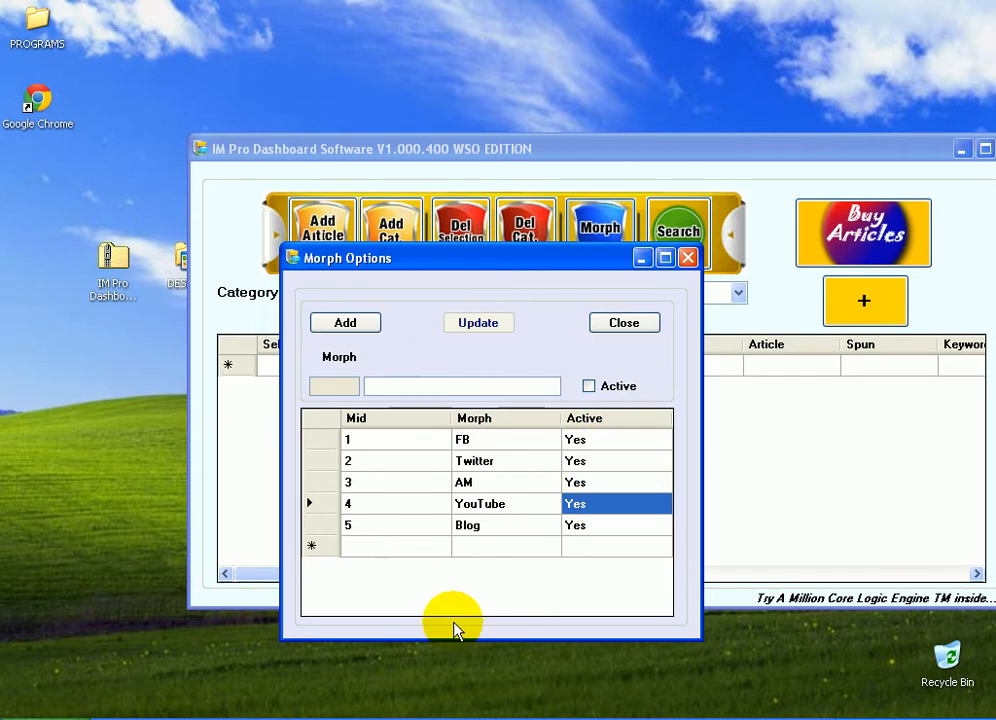
Reset FB's active setting to Yes and close the Morph Options dialog
left_click(586, 445)
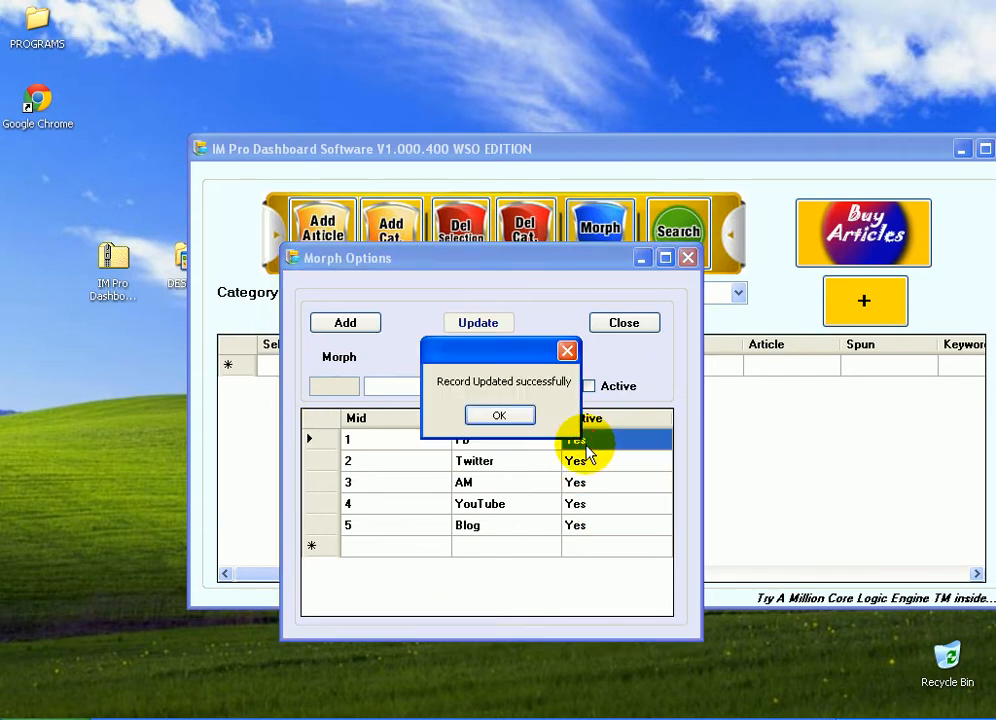
left_click(497, 415)
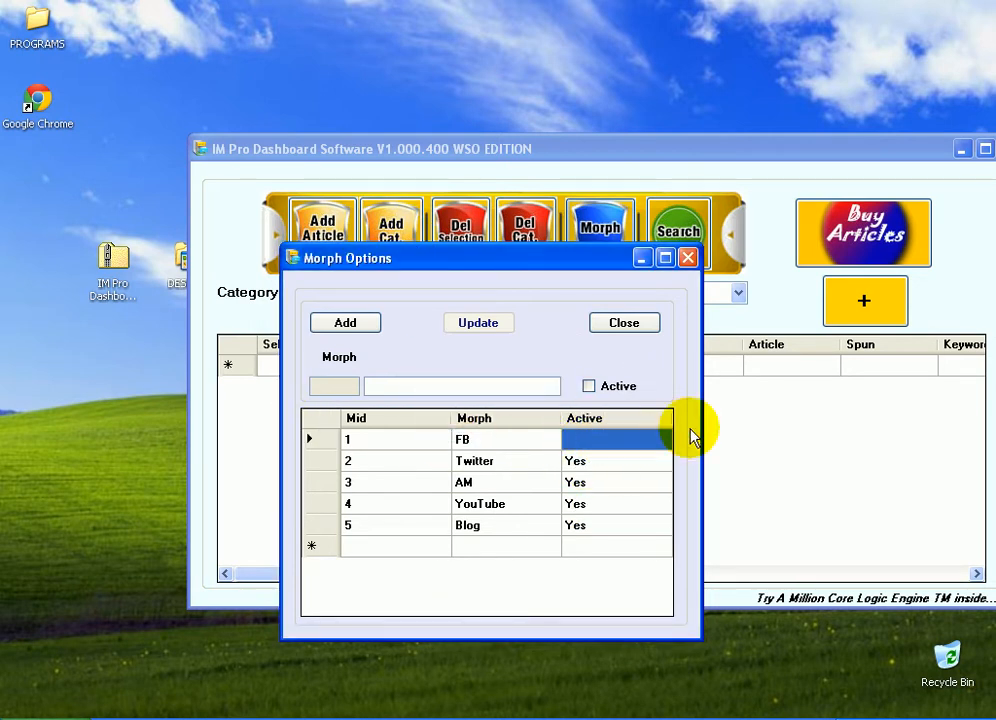
left_click(598, 443)
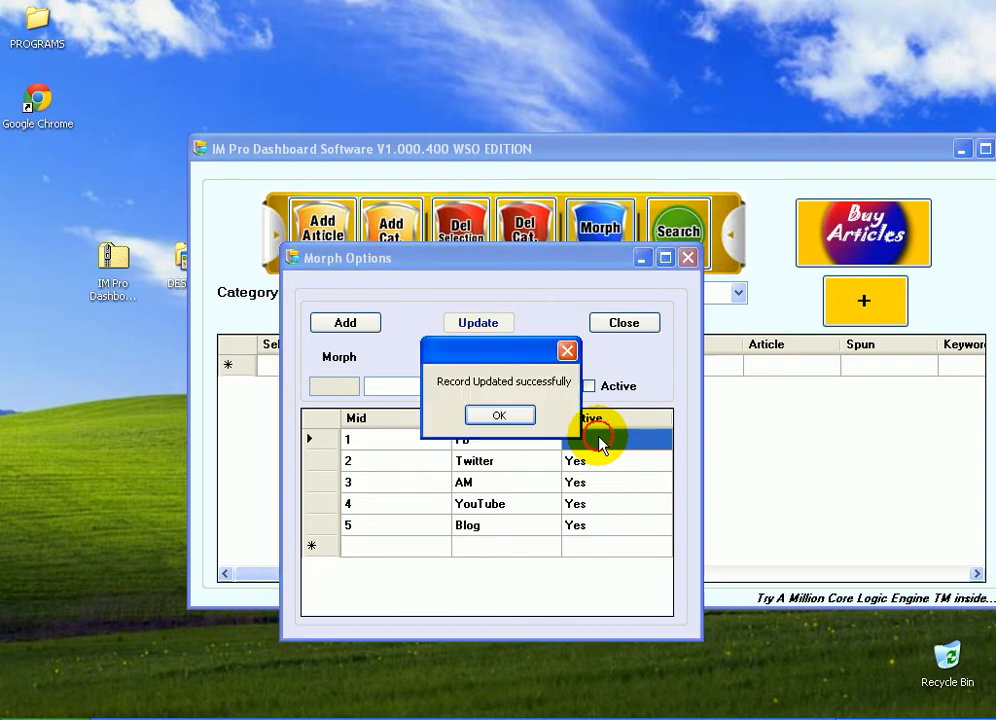
left_click(490, 419)
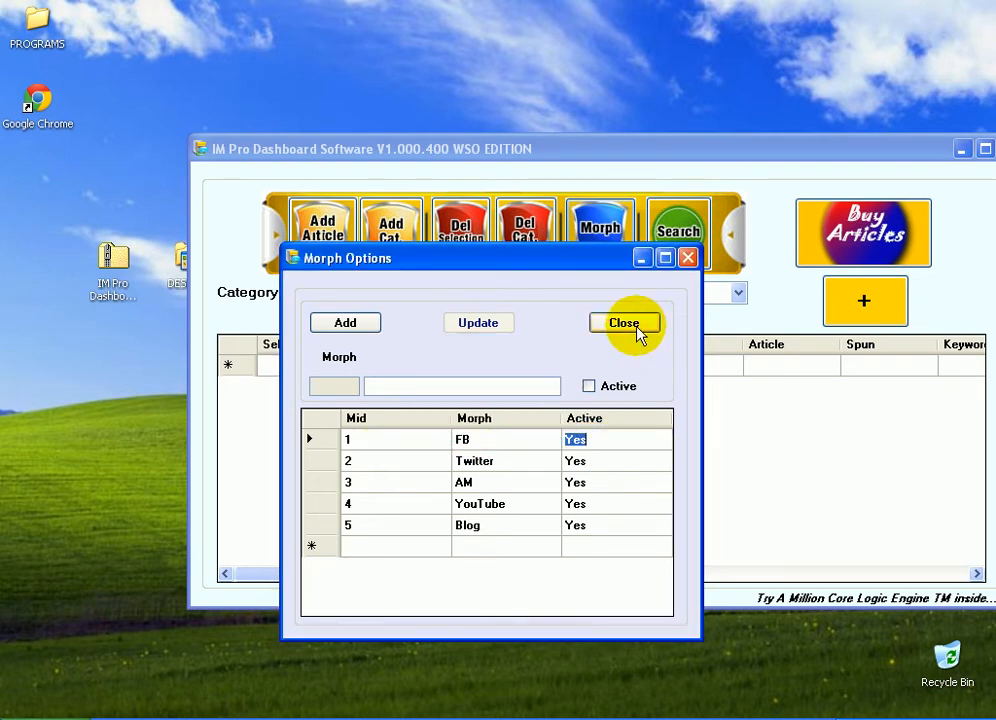
left_click(630, 326)
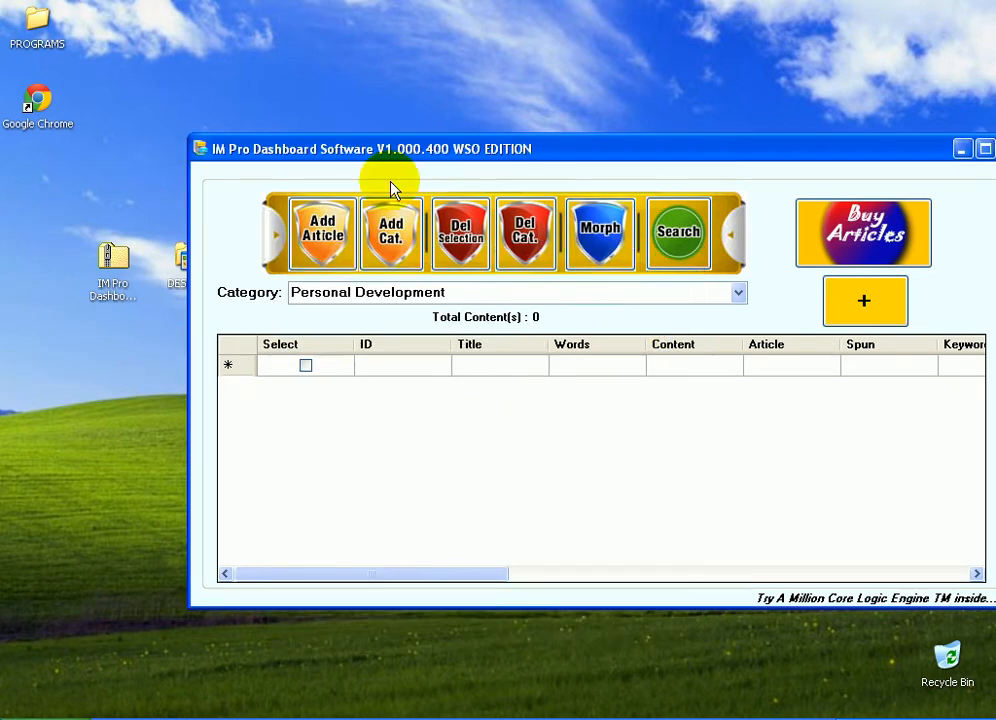
Open the Step Into Bliss text file from the desktop in Notepad alongside the dashboard window
left_click(736, 291)
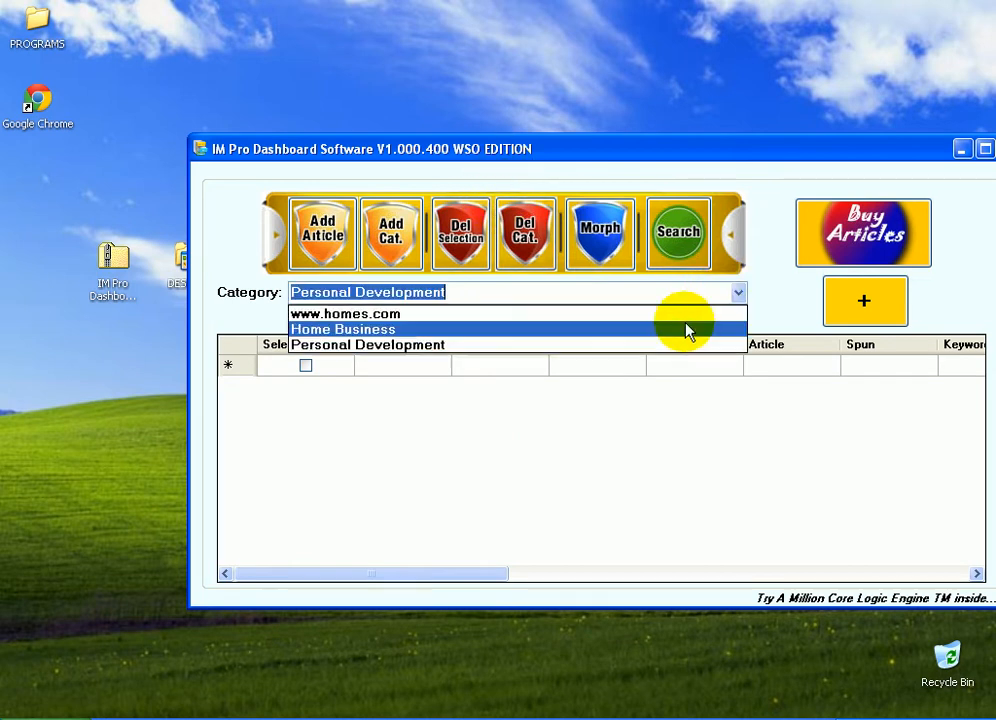
left_click(362, 345)
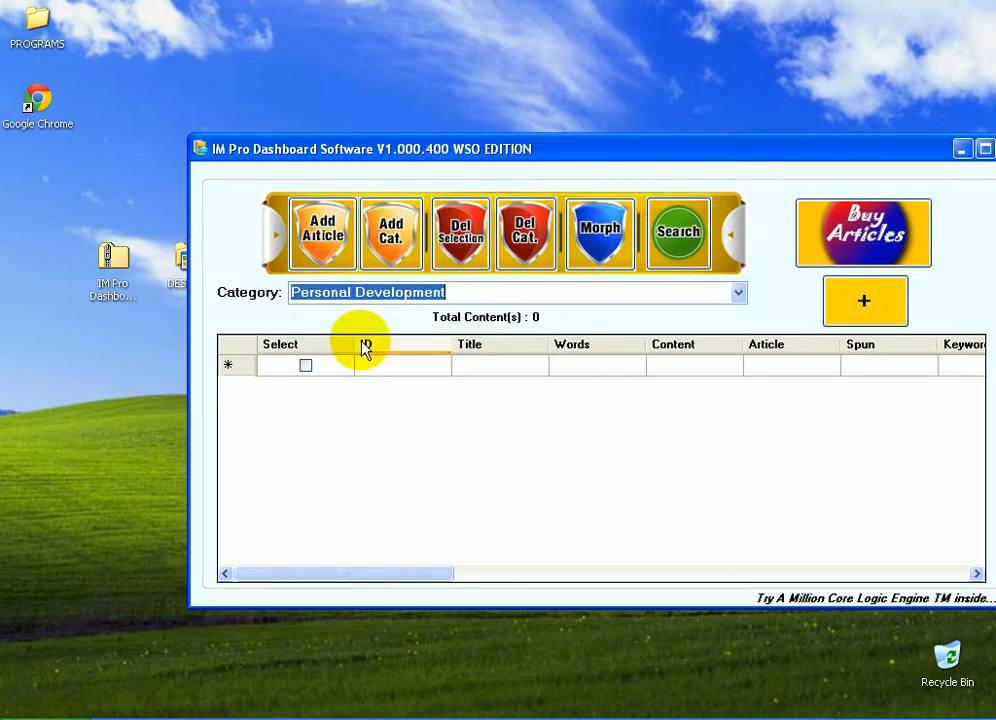
left_click_drag(590, 157, 387, 105)
double_click(861, 331)
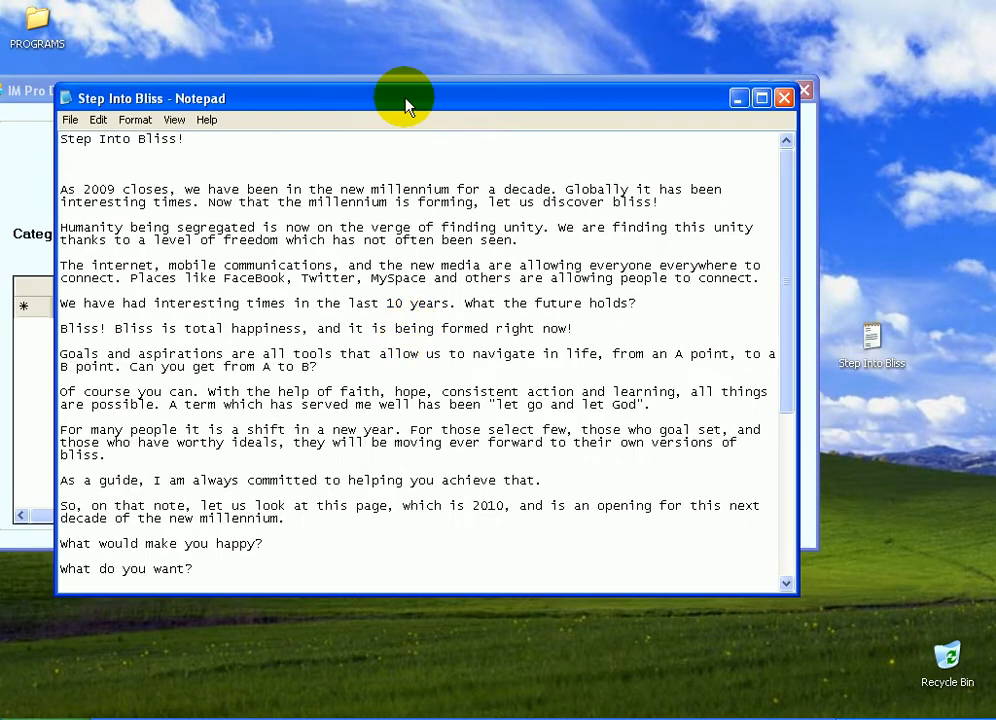
left_click_drag(400, 96, 455, 322)
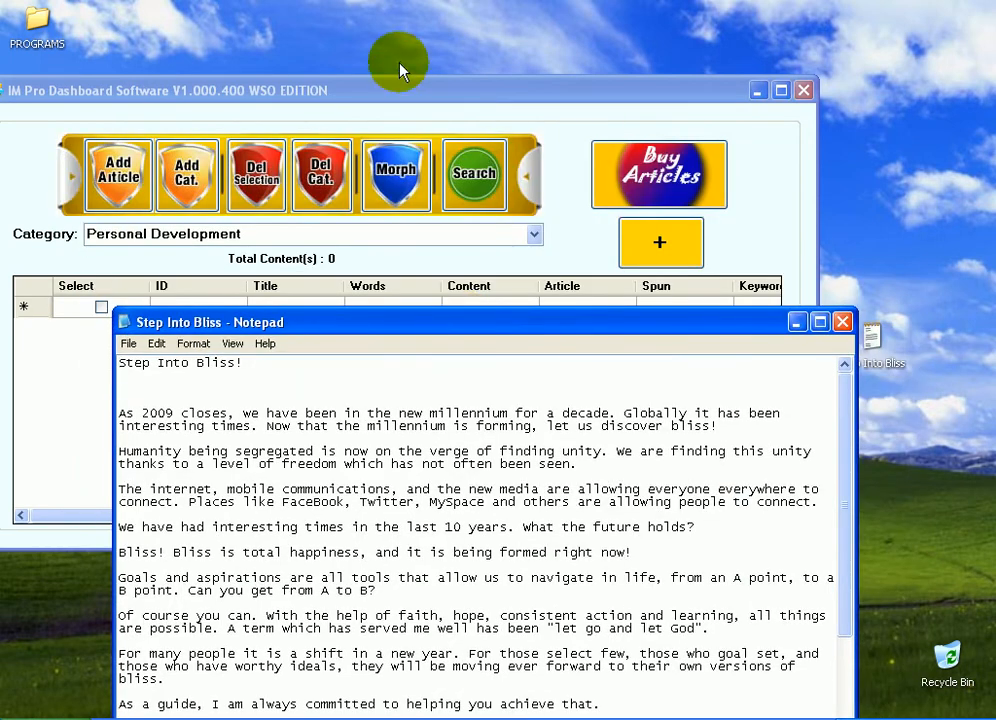
left_click_drag(400, 89, 473, 67)
left_click(378, 572)
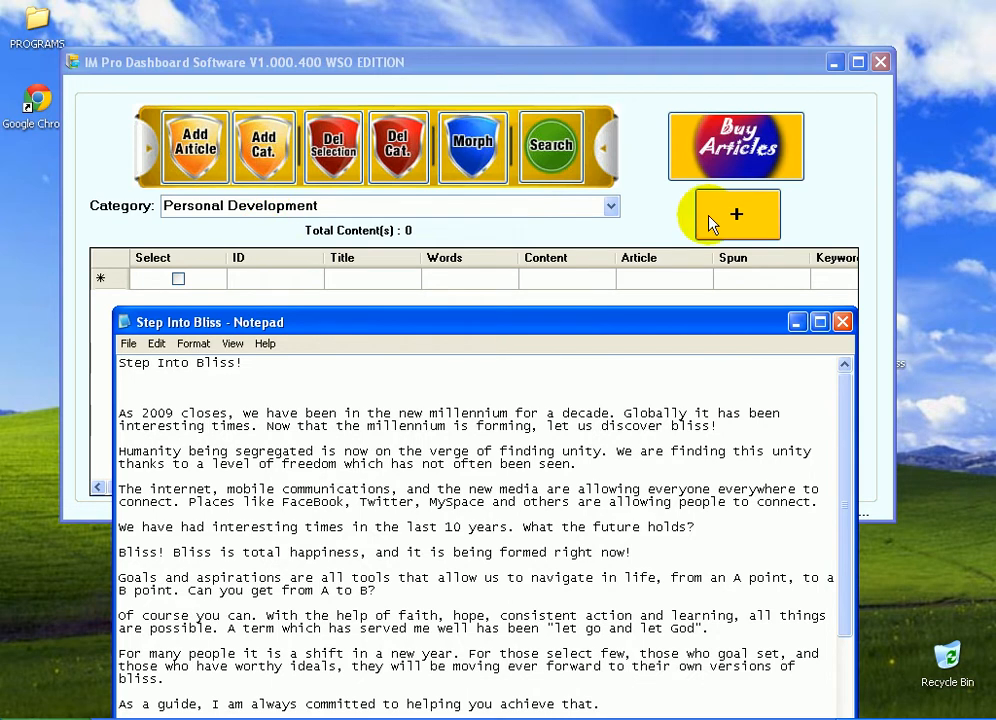
Open the Add Content dialog for the Personal Development category and bring the Notepad file forward
left_click(408, 63)
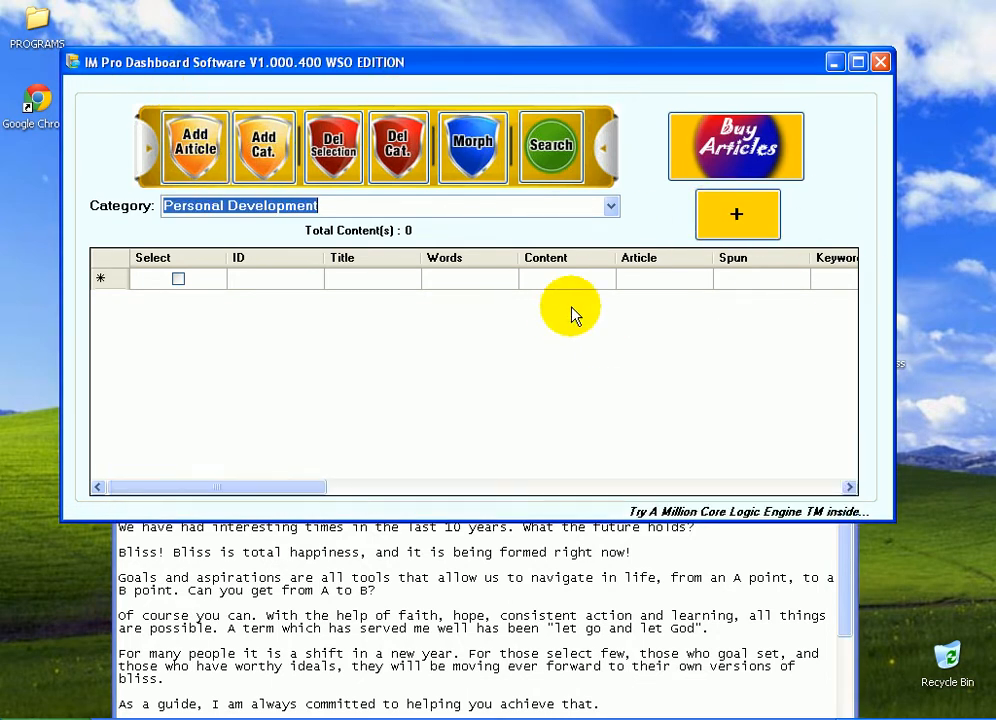
left_click(717, 220)
left_click_drag(338, 129, 507, 98)
left_click(178, 338)
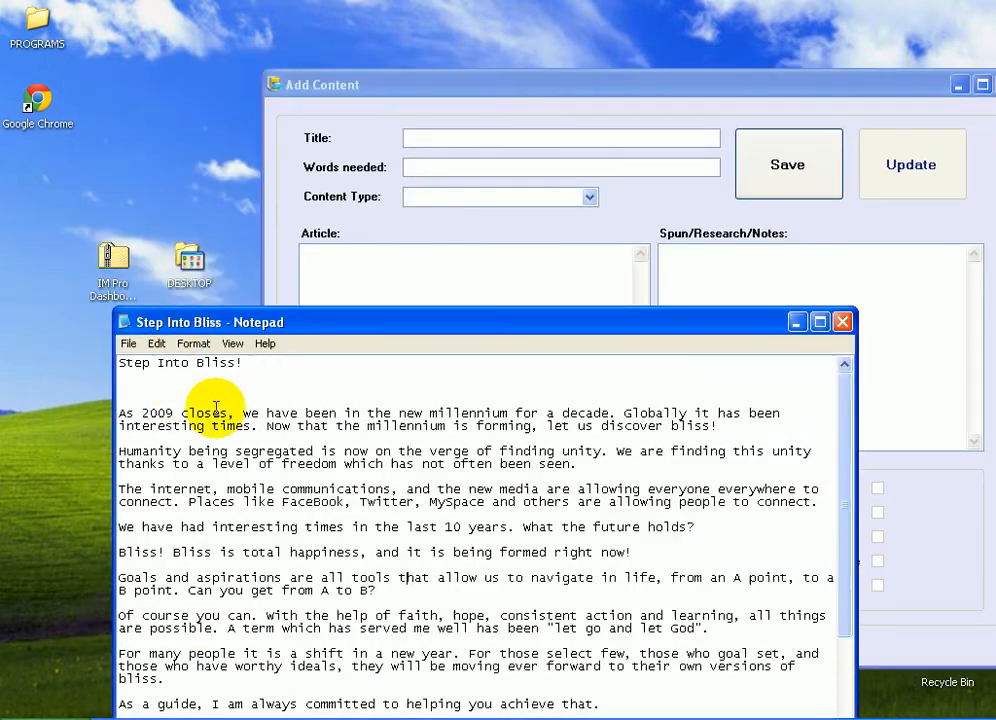
Copy the heading Step Into Bliss! from Notepad into the Title field
left_click_drag(285, 370, 7, 356)
right_click(145, 368)
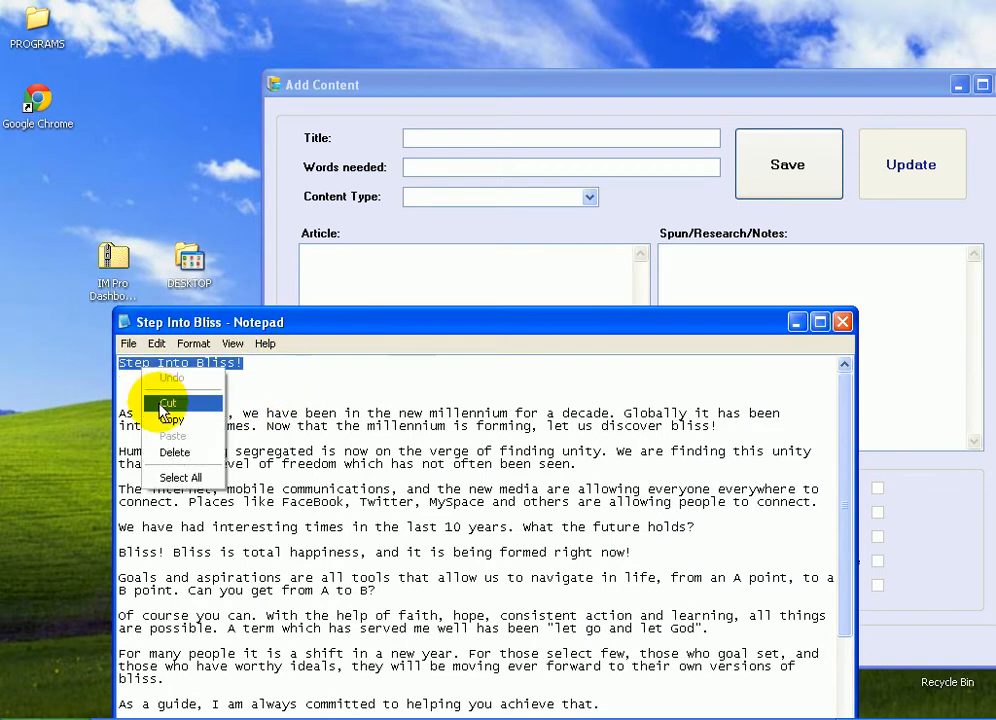
left_click(170, 419)
left_click(433, 138)
right_click(433, 141)
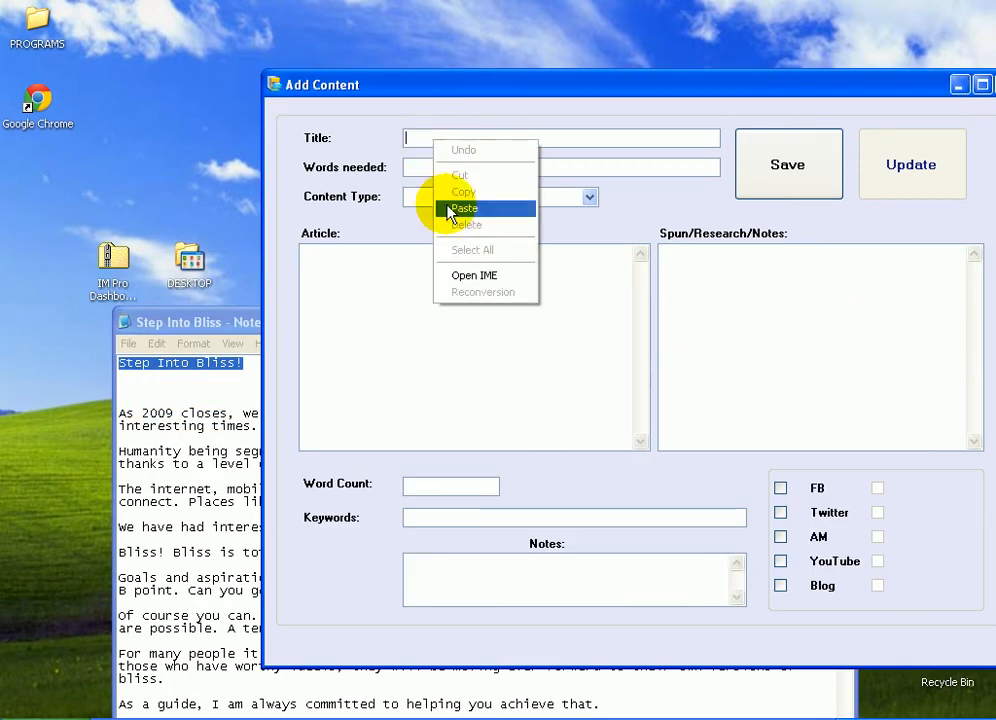
left_click(462, 208)
Set Words needed to 350-400
left_click(589, 197)
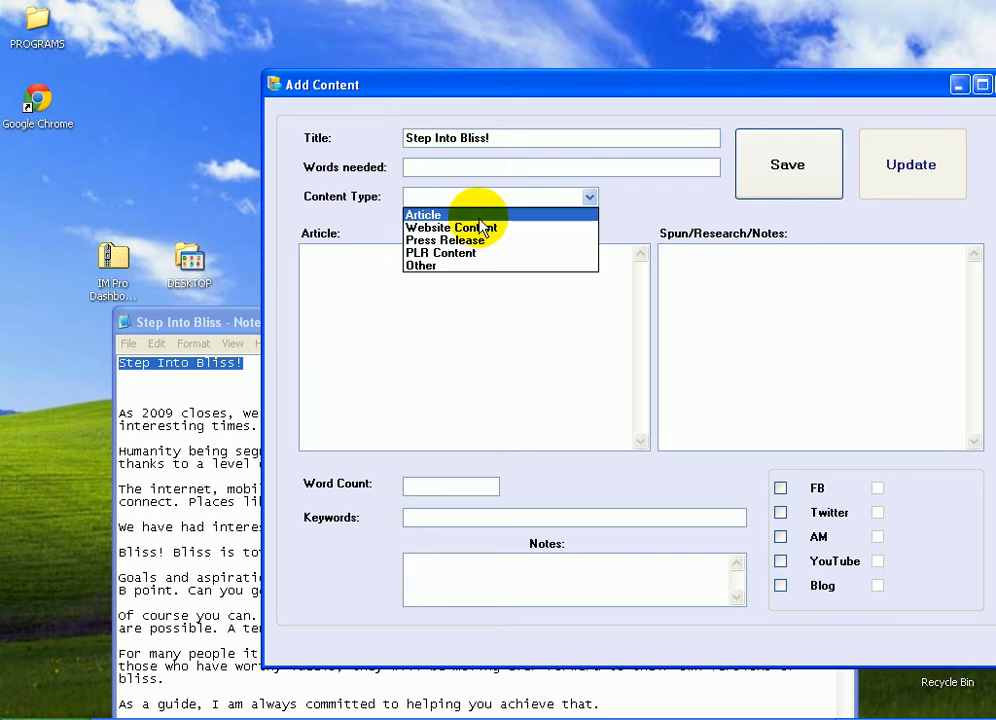
left_click(486, 150)
left_click_drag(489, 138, 121, 127)
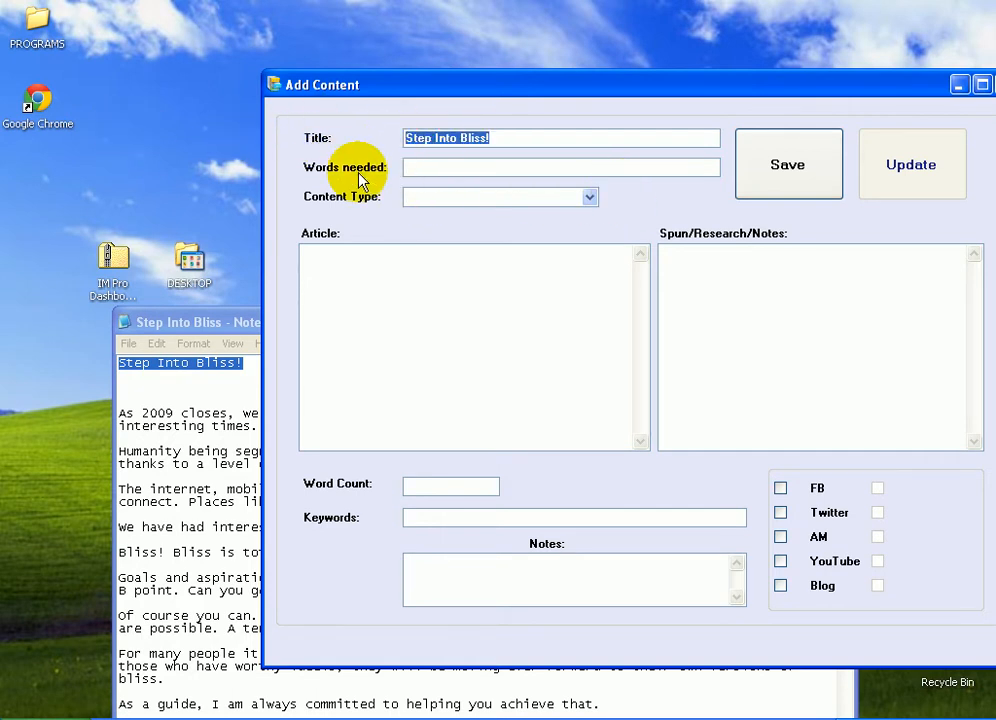
left_click(451, 166)
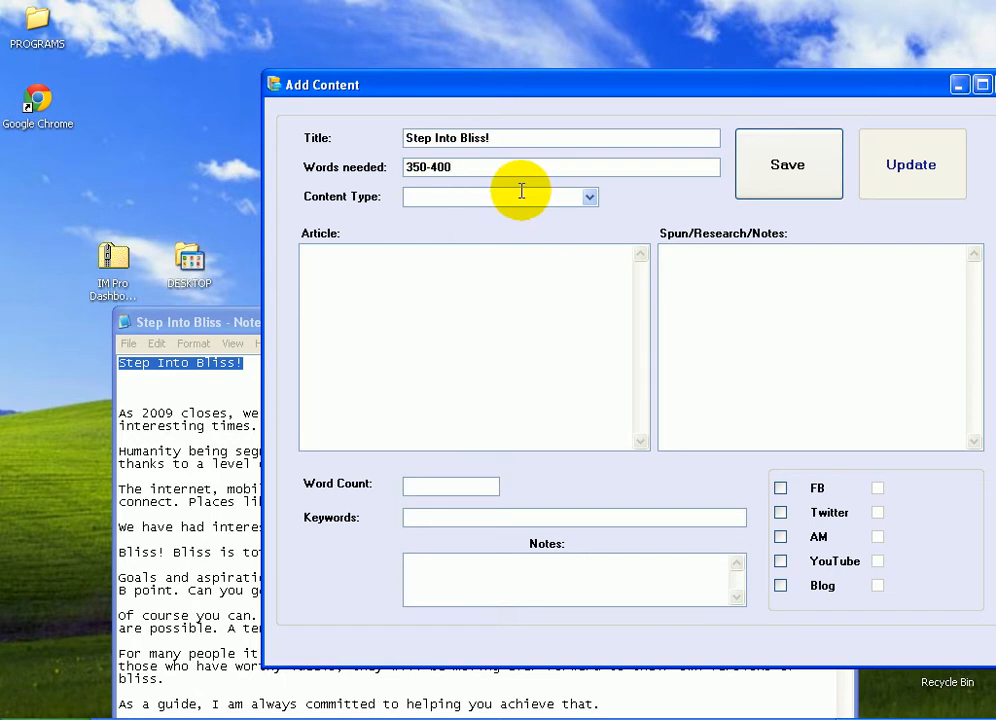
Set the Content Type to Website Content
left_click_drag(478, 84, 439, 95)
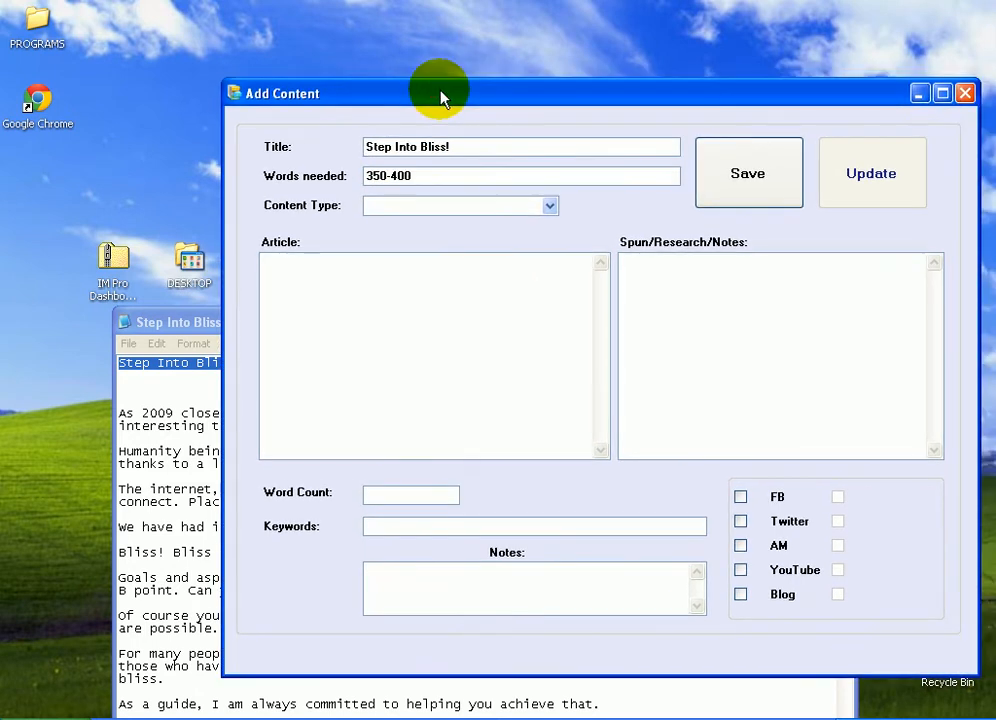
left_click(422, 367)
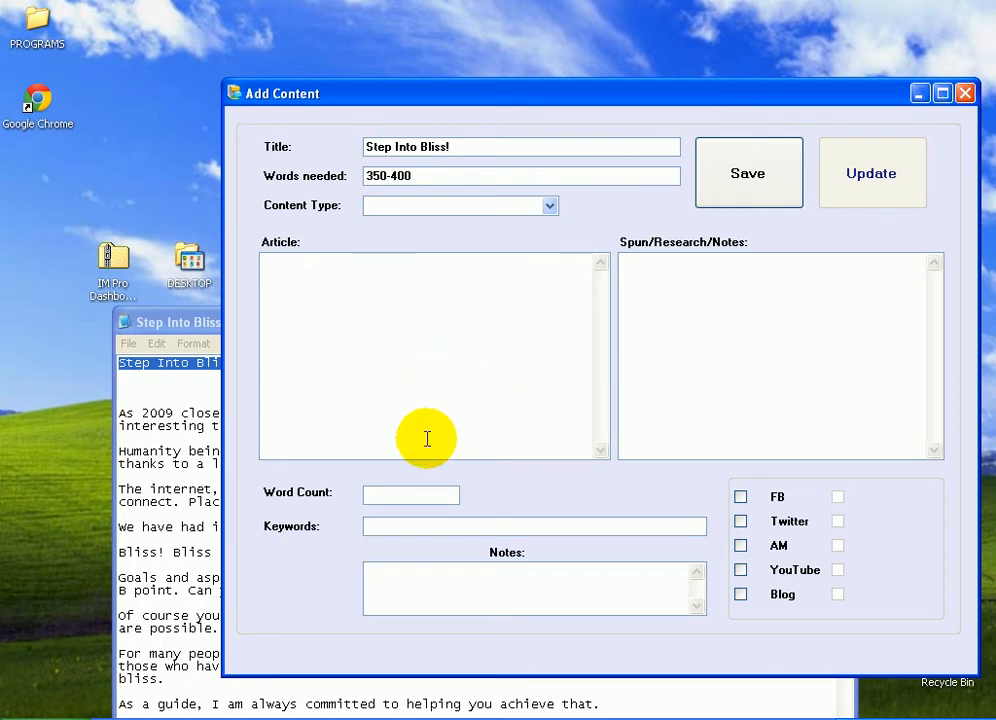
left_click(418, 176)
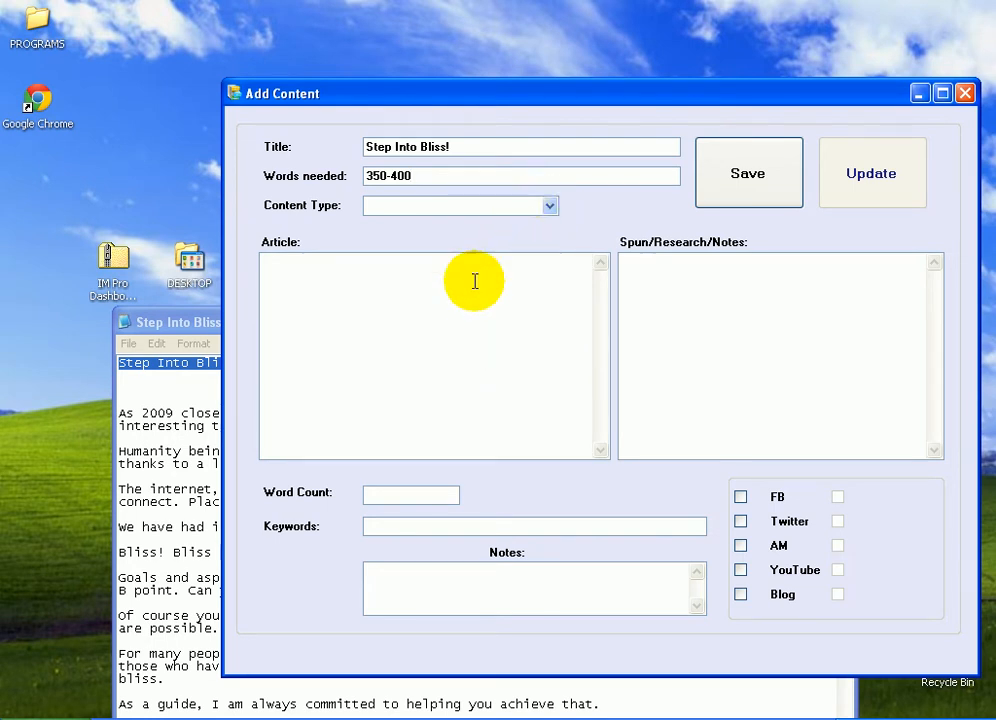
left_click(550, 208)
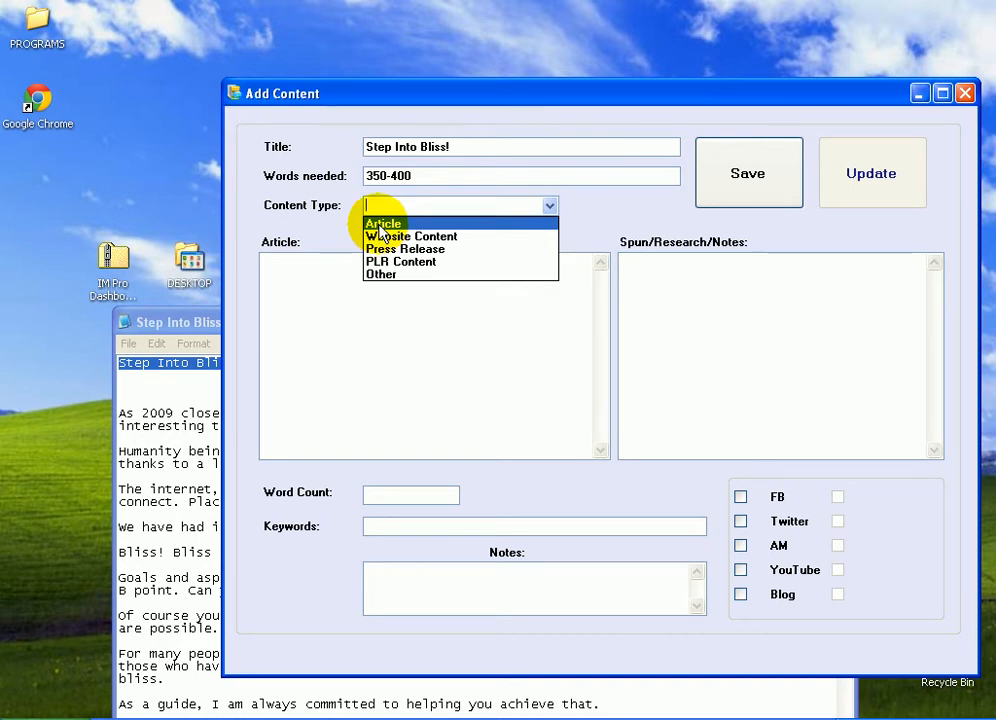
left_click(388, 236)
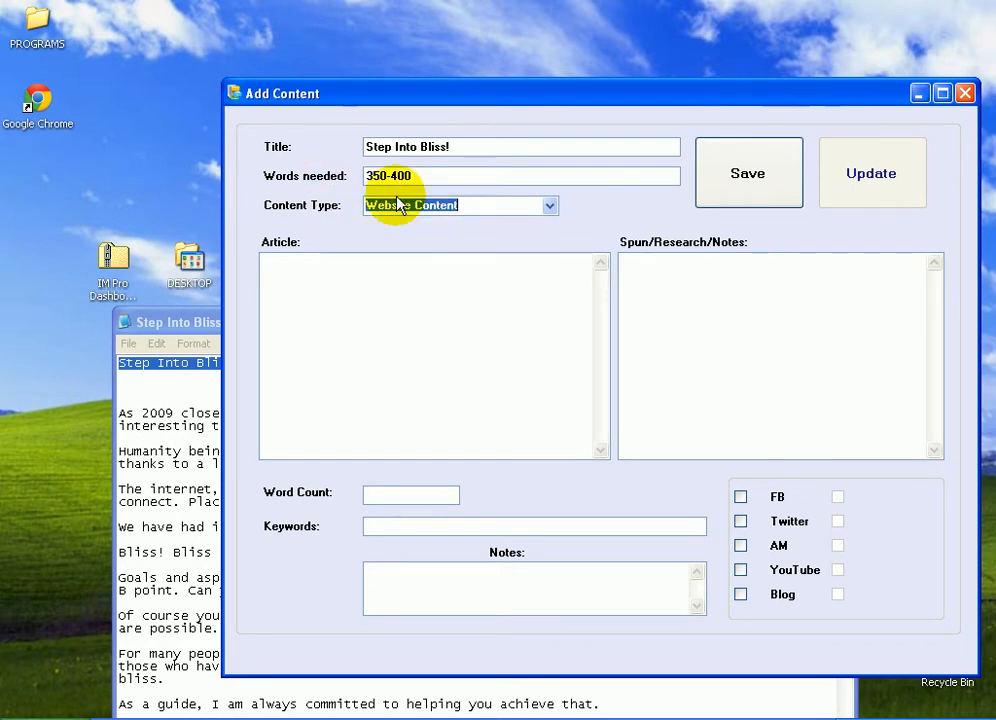
left_click(549, 205)
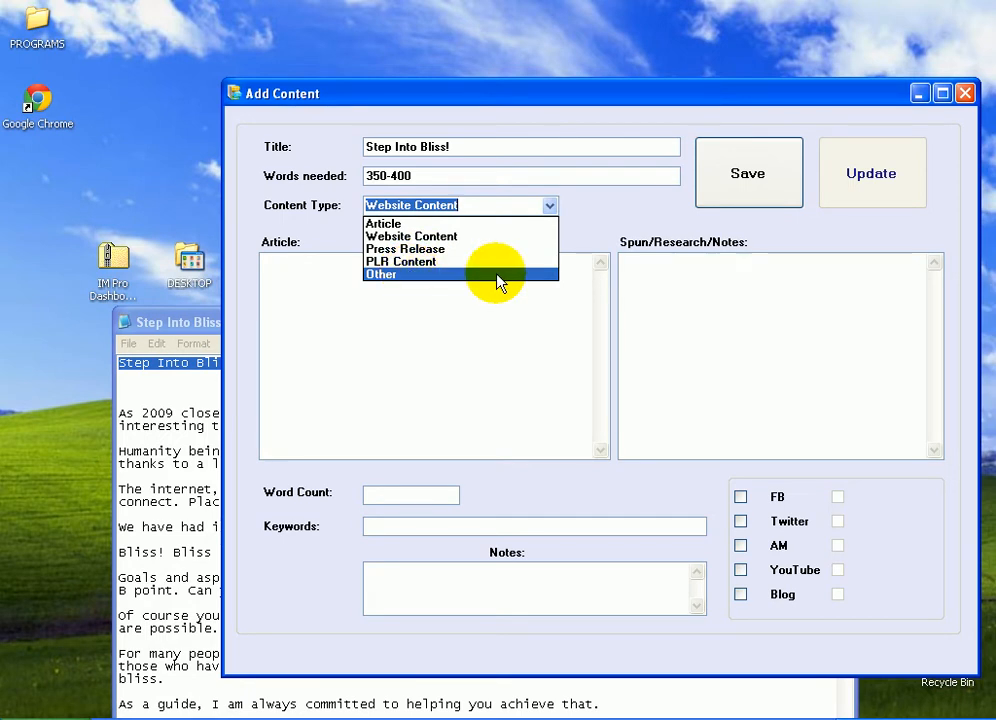
left_click(567, 316)
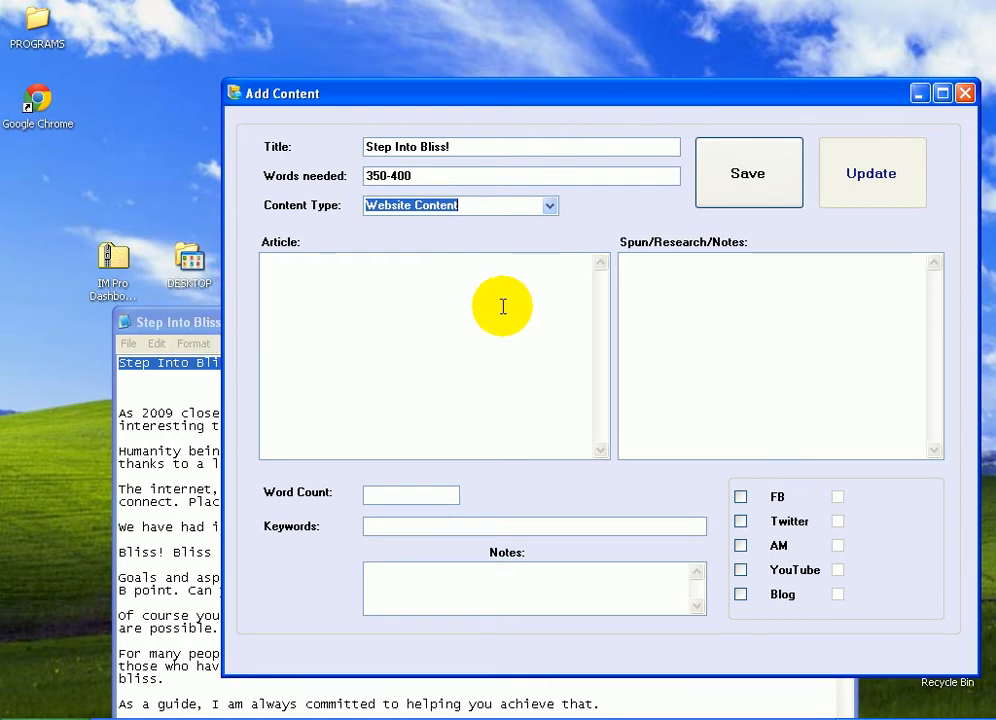
left_click(551, 205)
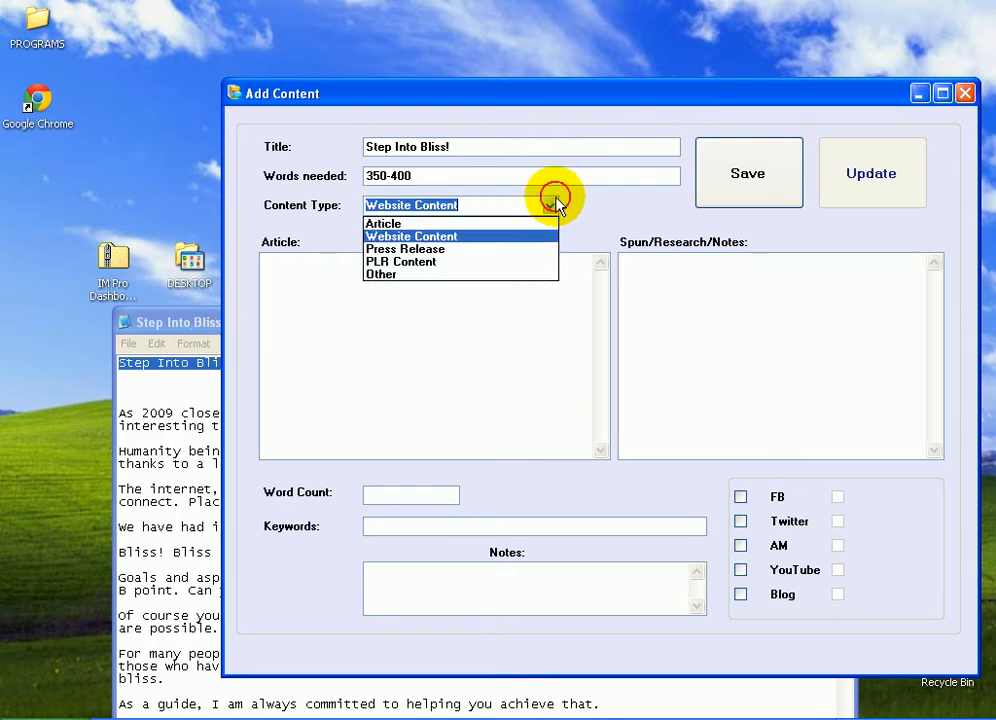
left_click(468, 314)
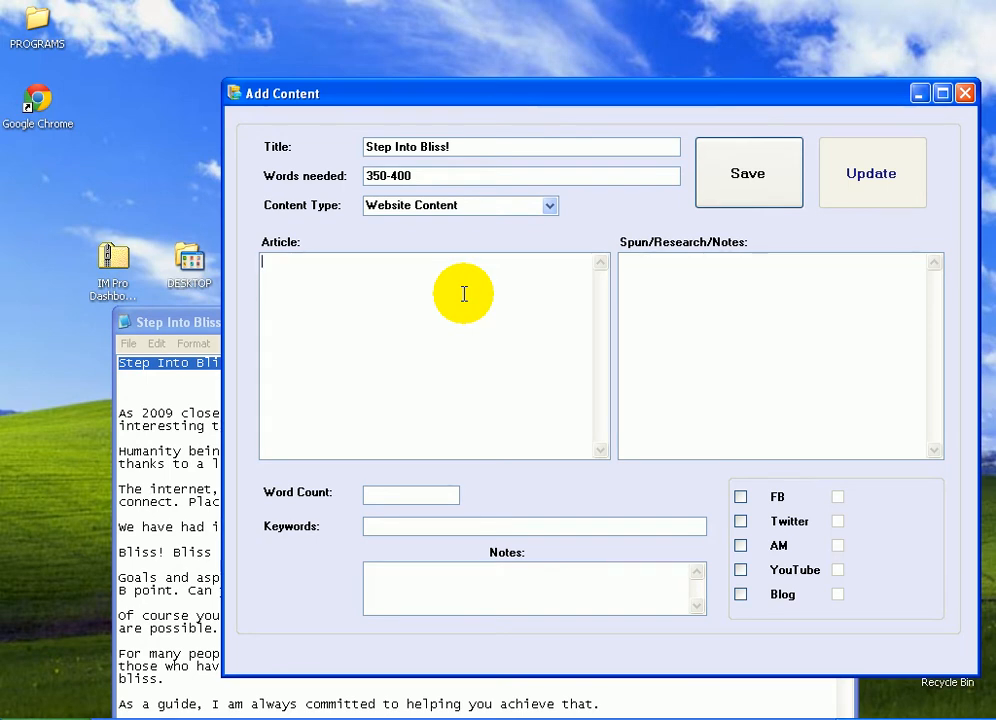
Copy the article body, from "As 2009 closes" to the end, out of the Notepad file
left_click_drag(476, 105, 456, 107)
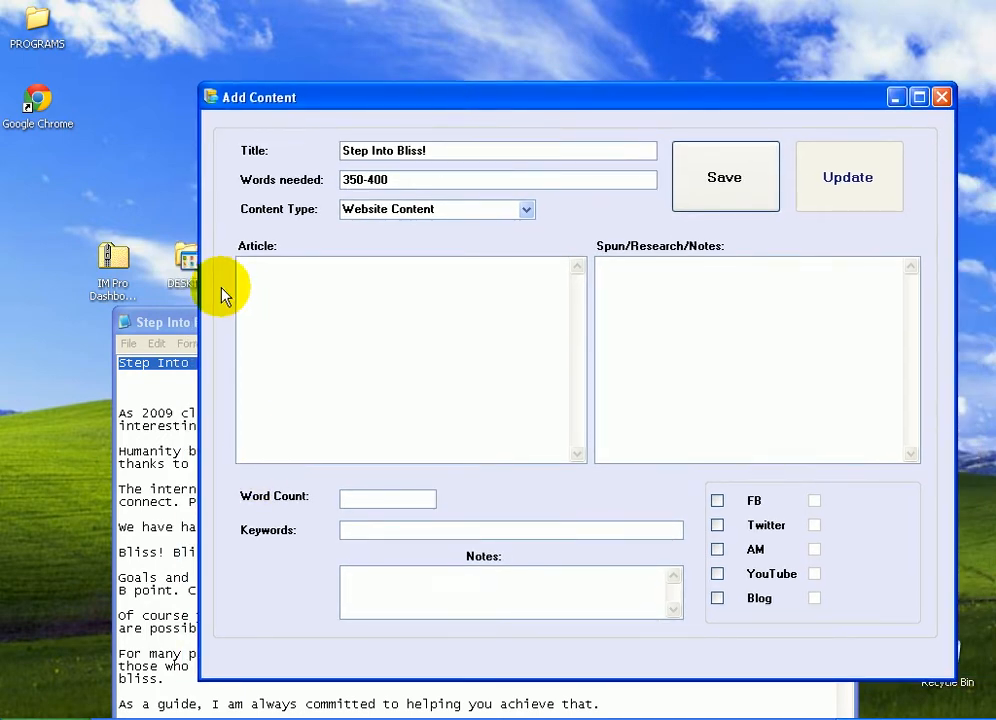
left_click(529, 340)
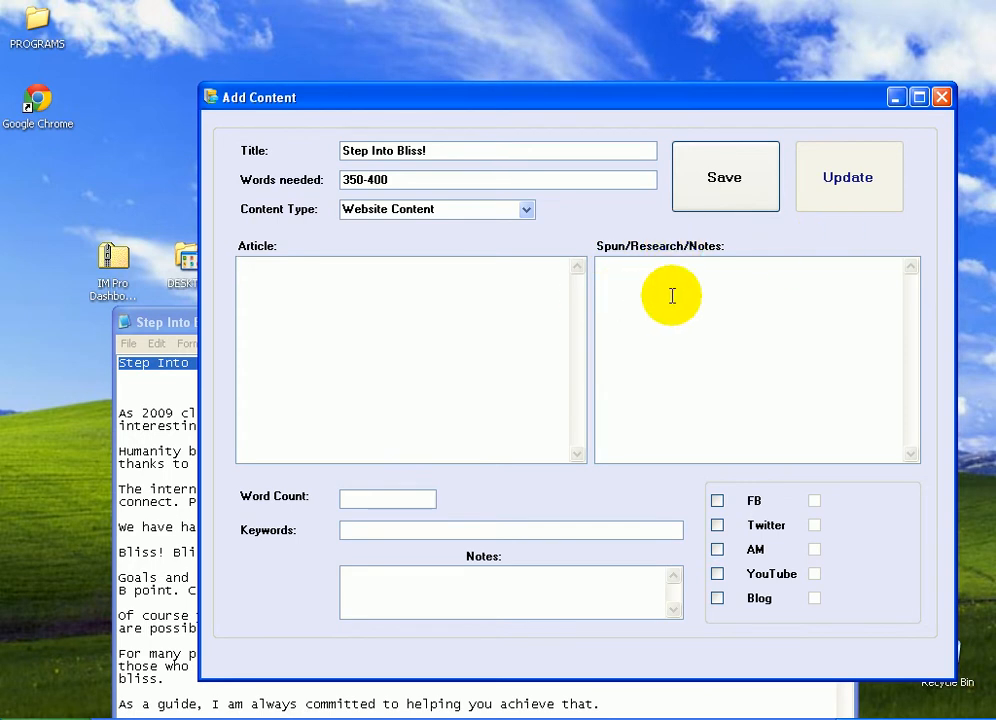
left_click(399, 295)
left_click(127, 405)
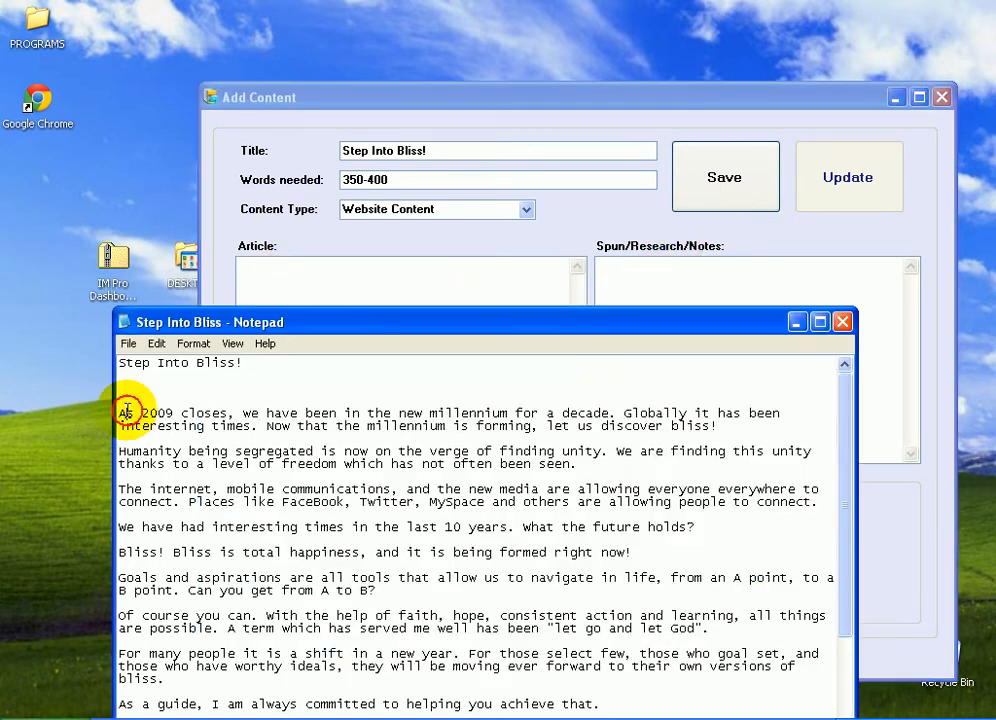
left_click_drag(120, 413, 600, 719)
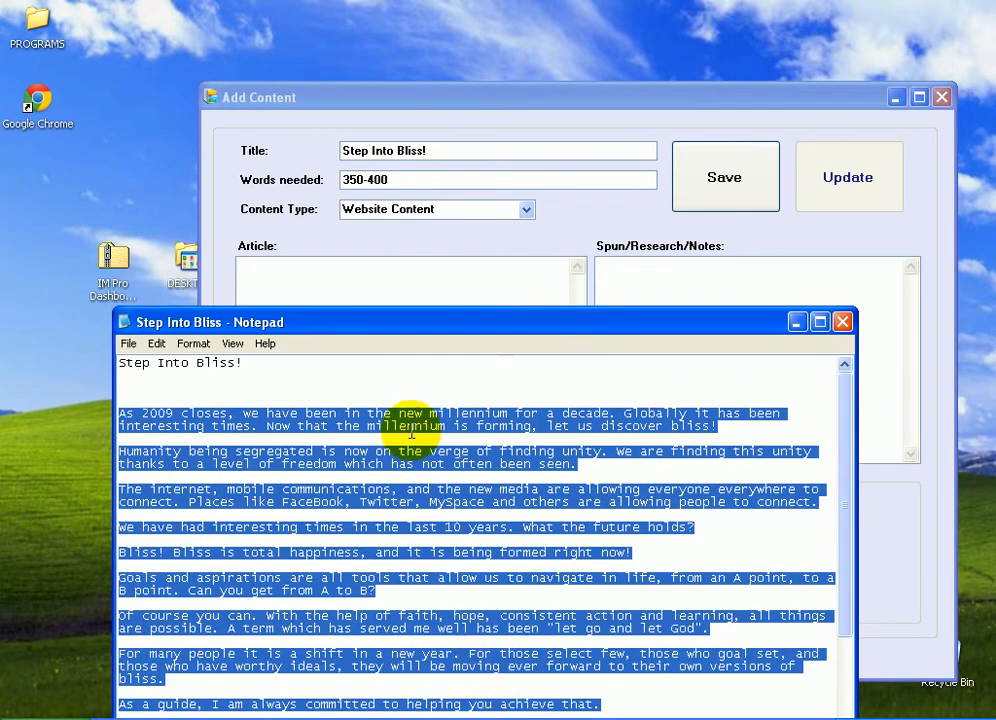
left_click(401, 330)
left_click_drag(401, 330, 333, 153)
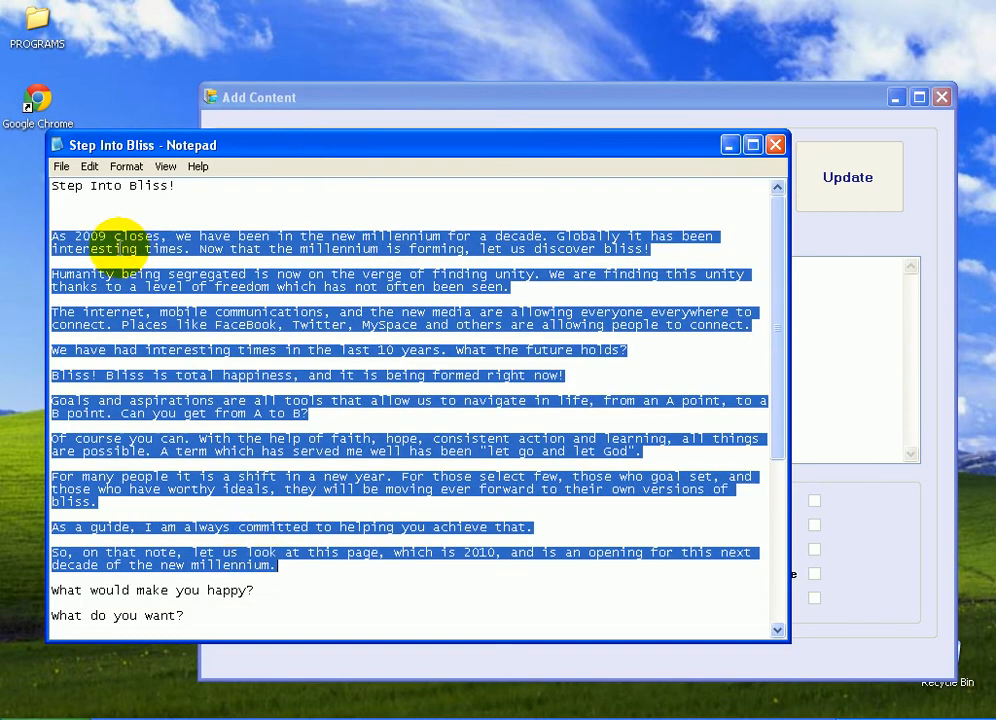
left_click(50, 235)
left_click_drag(50, 233, 434, 662)
right_click(242, 208)
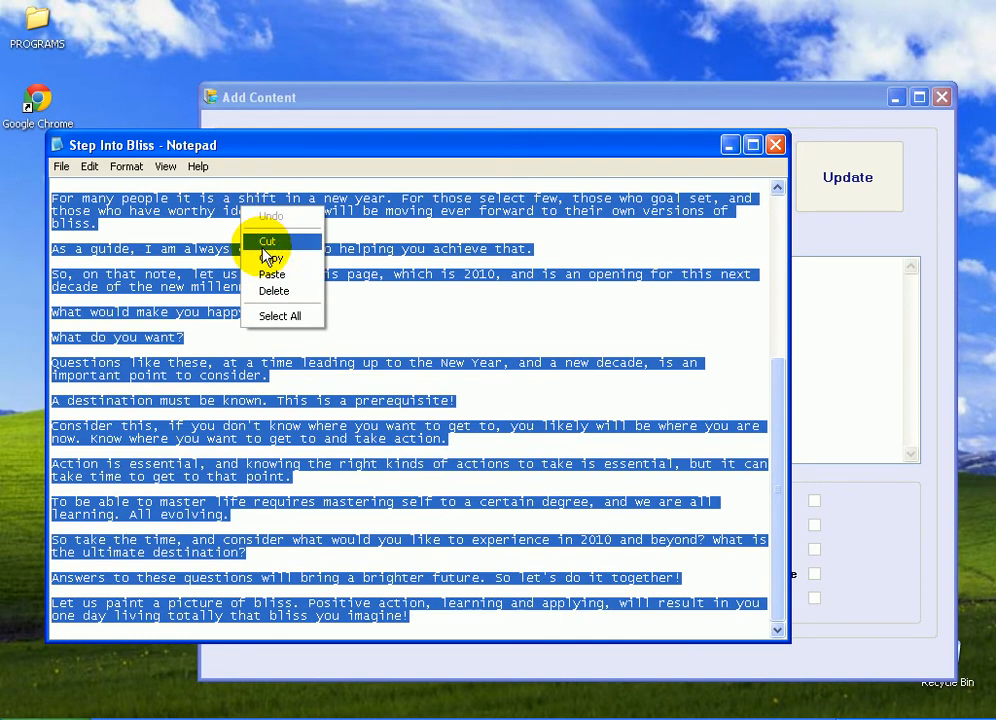
left_click(252, 259)
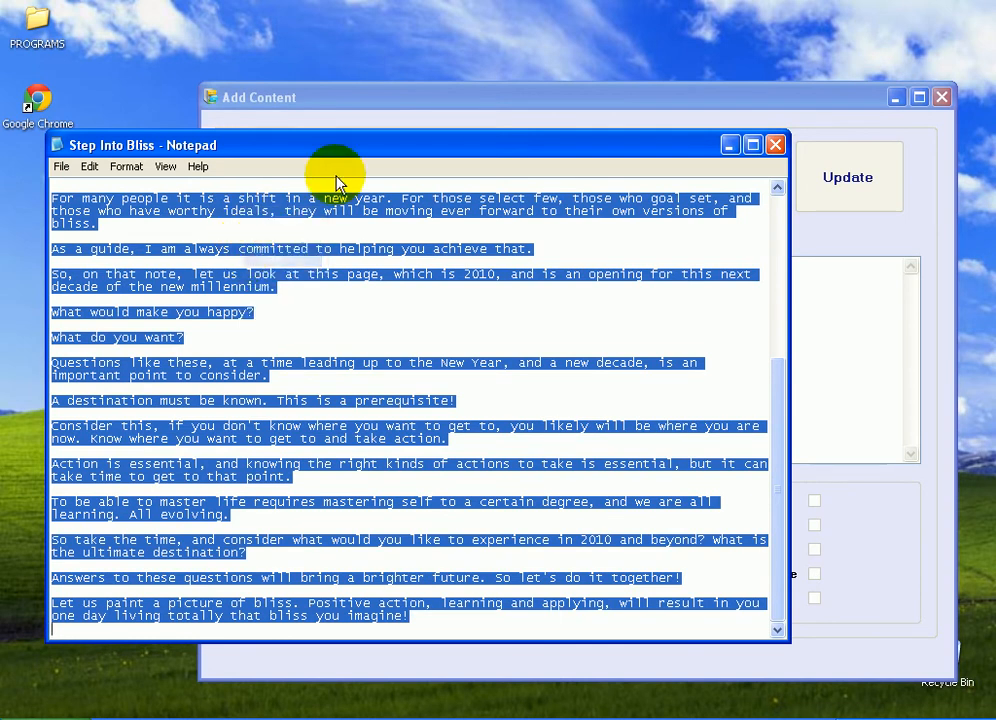
Minimize Notepad and paste the copied body into the Article field
left_click(730, 145)
right_click(420, 319)
left_click(443, 385)
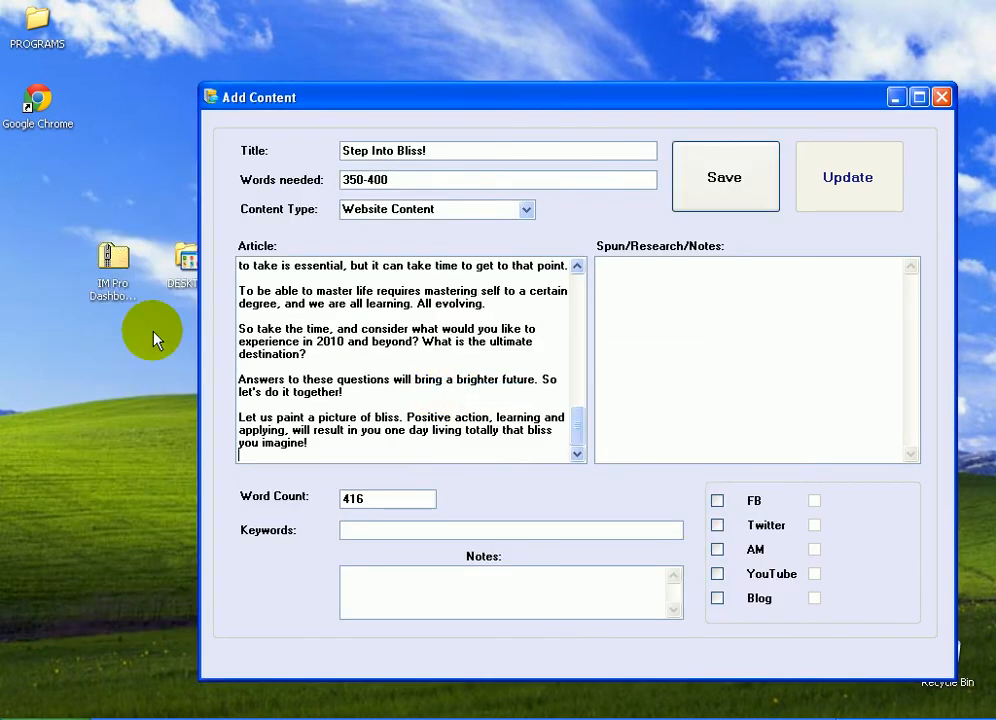
Enter the keywords bliss, personal development for the article
scroll(447, 529, "up", 1)
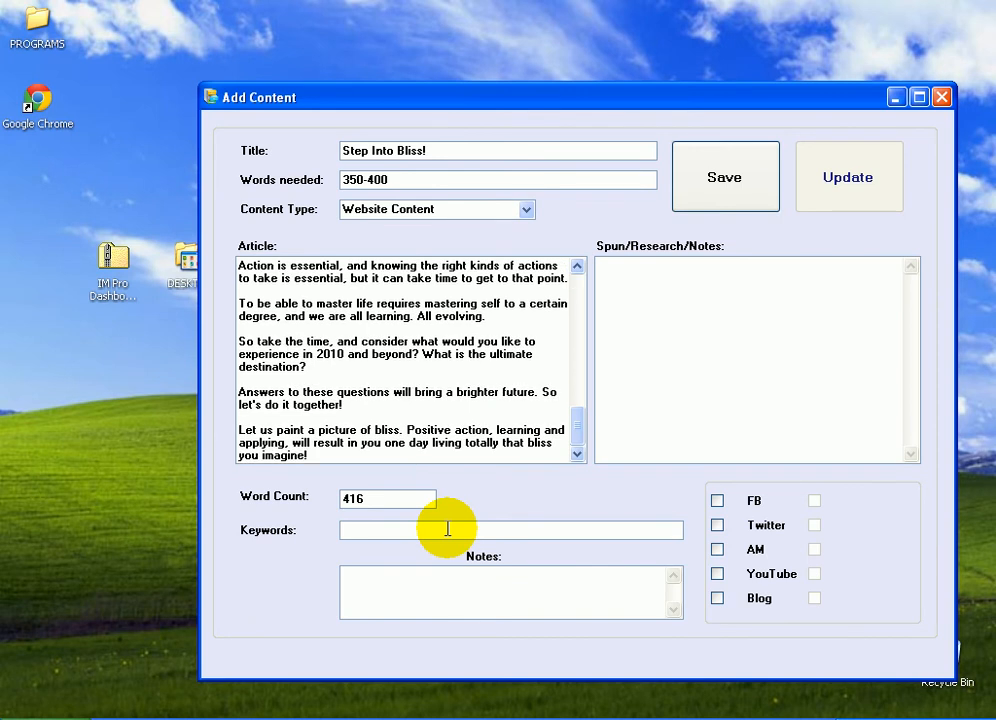
left_click_drag(578, 429, 548, 270)
left_click_drag(362, 498, 325, 498)
left_click(369, 501)
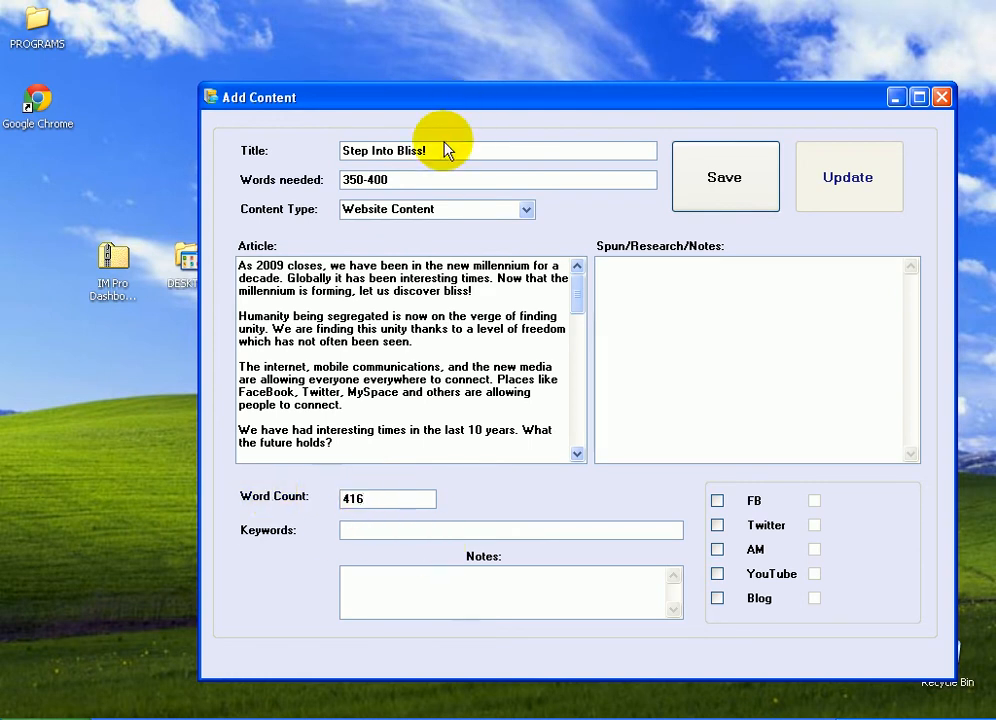
left_click_drag(389, 180, 293, 160)
left_click(380, 180)
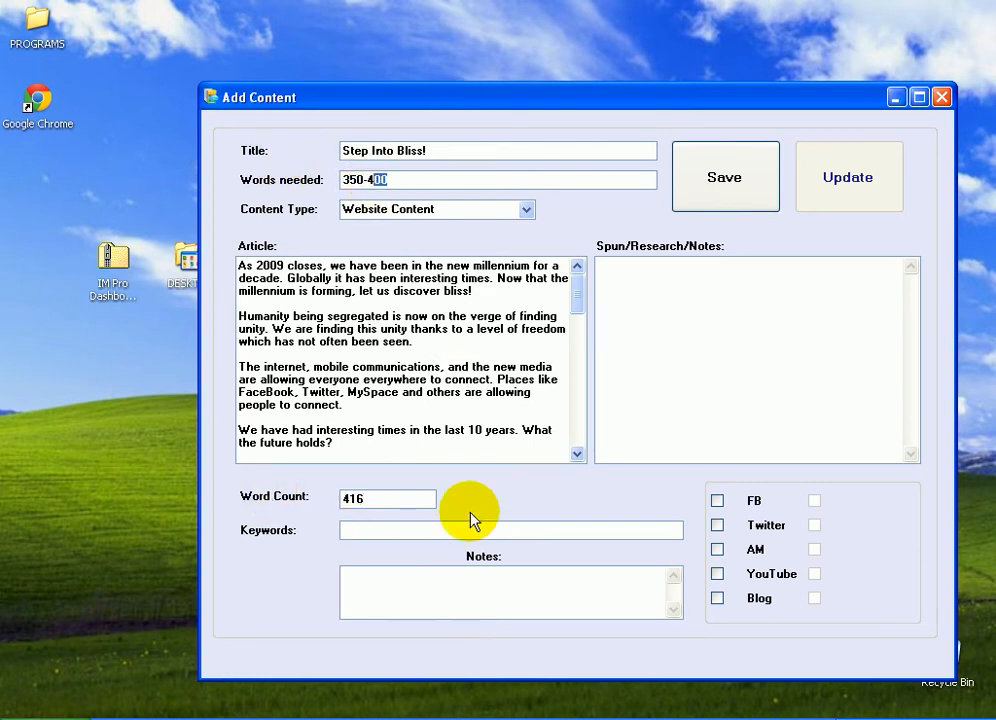
left_click(407, 498)
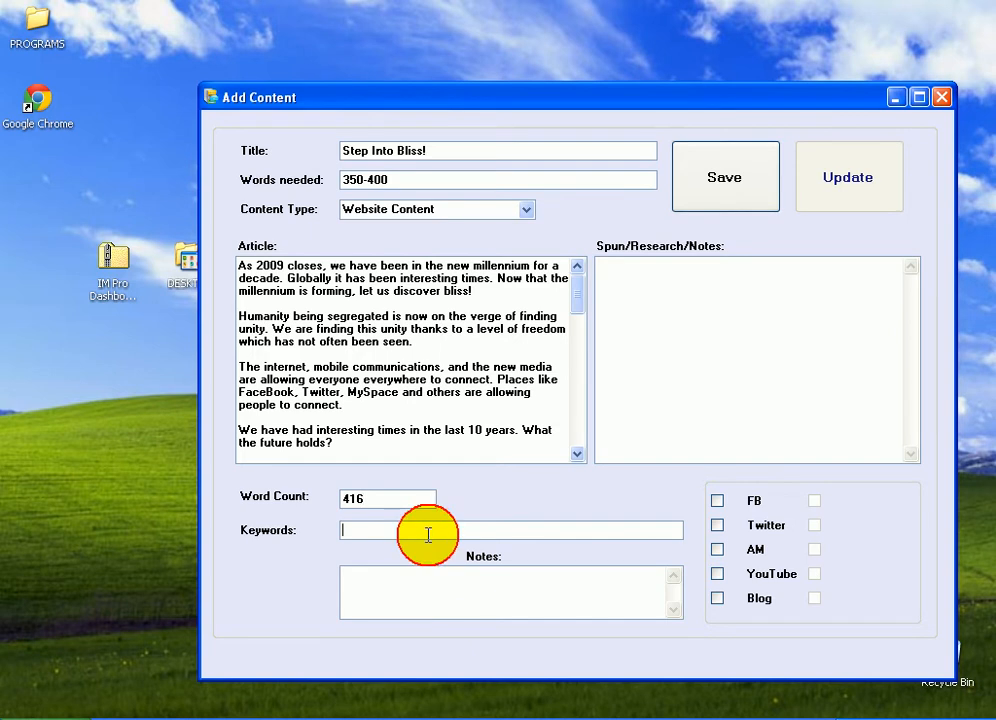
type("bliss")
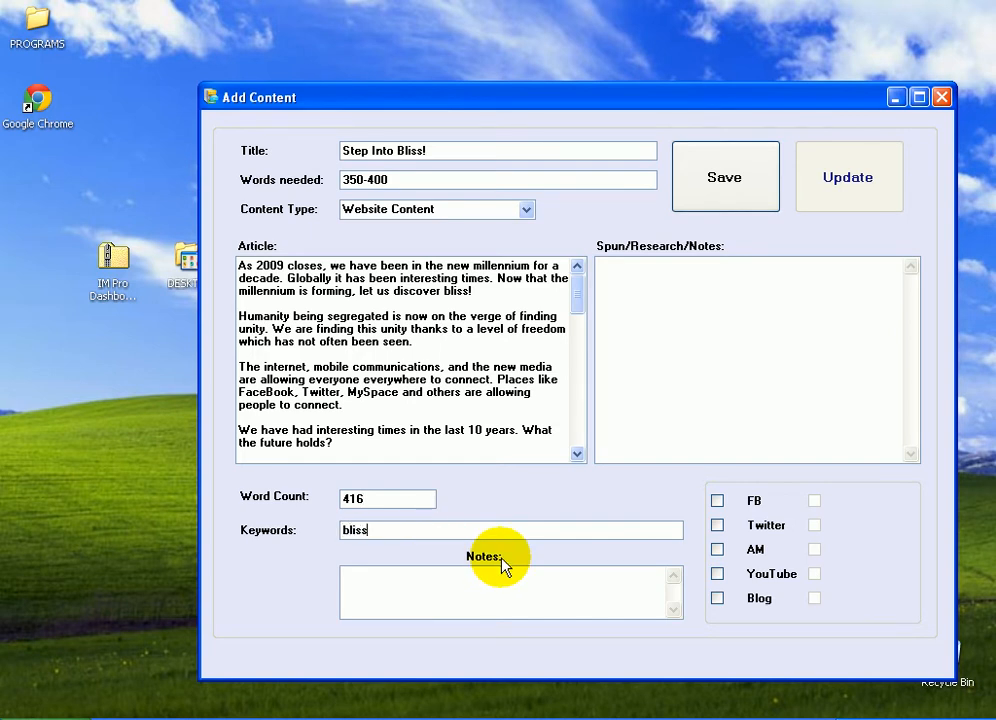
left_click(467, 601)
left_click(393, 528)
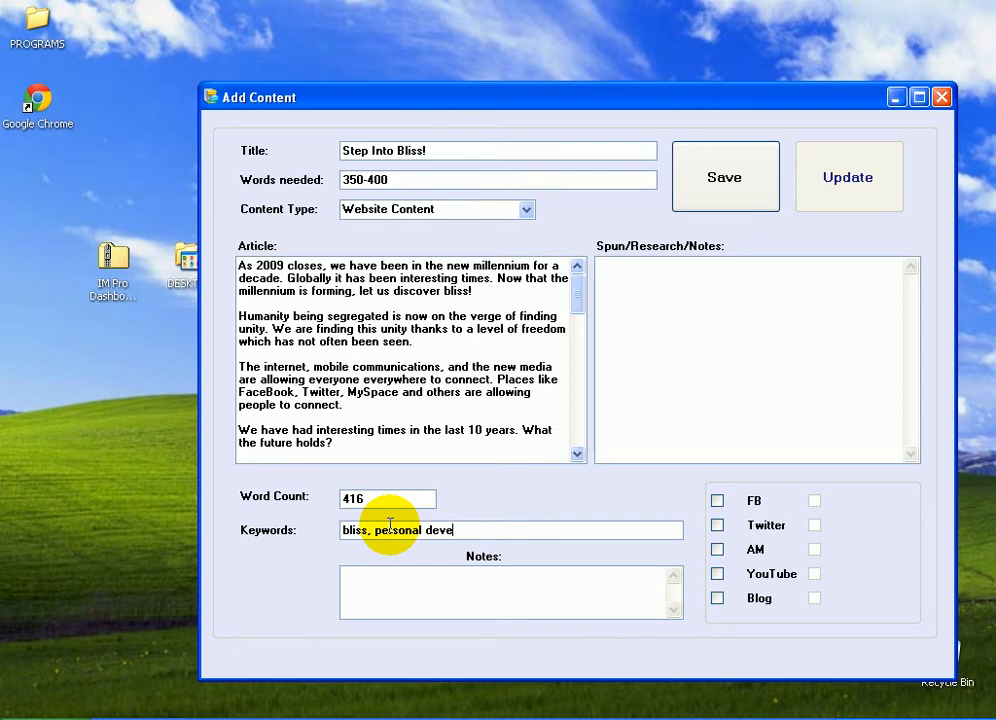
type("nt")
left_click(440, 591)
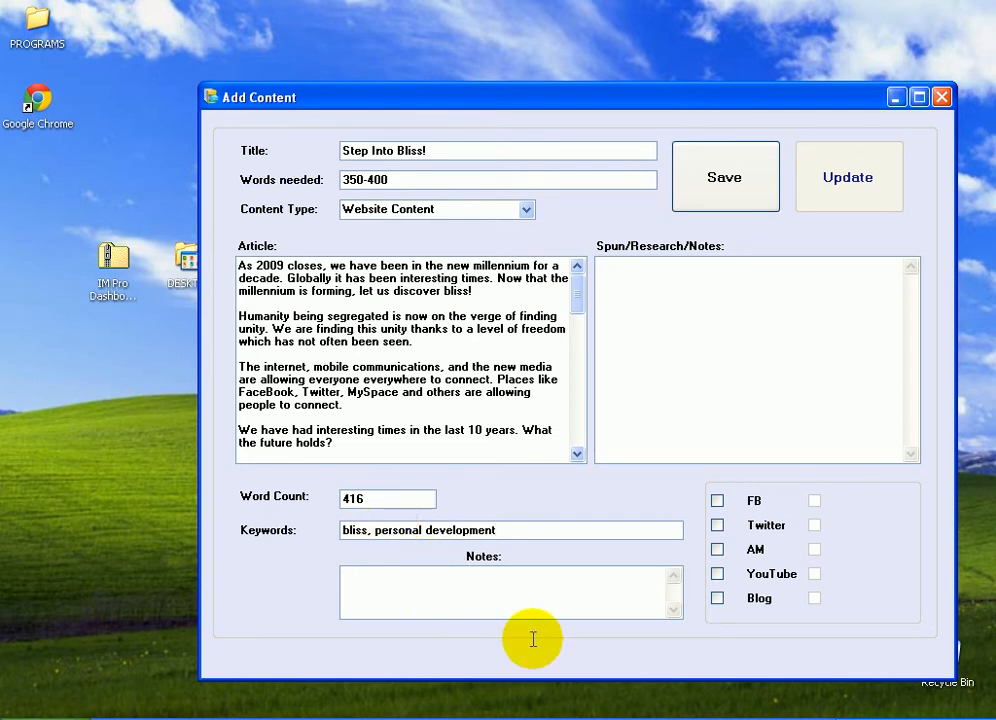
Enter the spin syntax {a|b} in the Spun/Research/Notes field
left_click(621, 281)
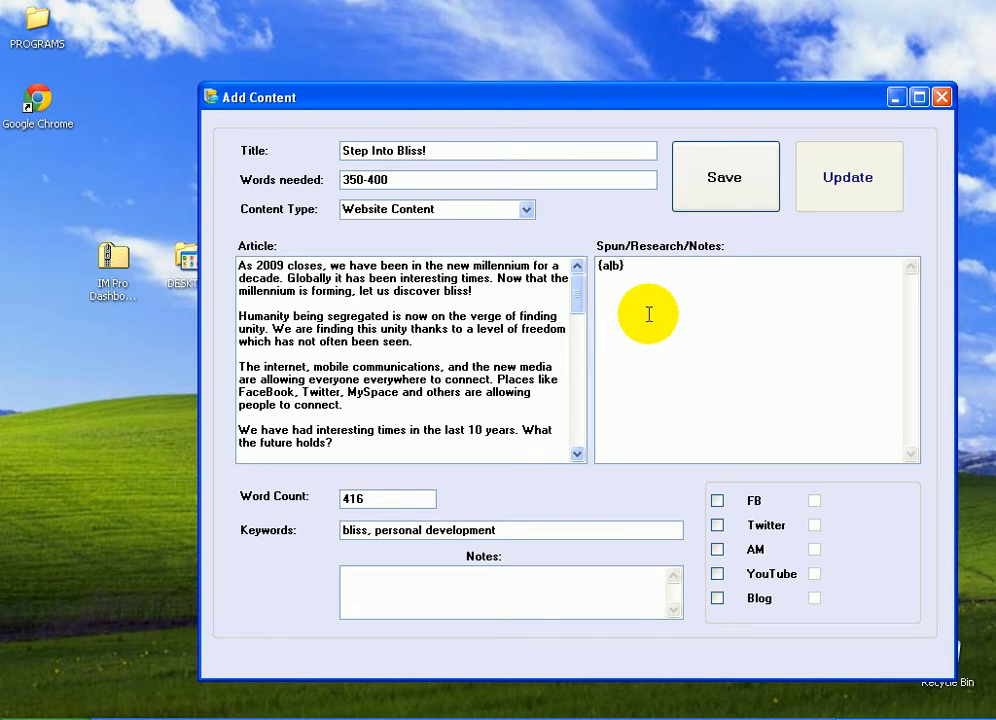
key("Return")
left_click_drag(322, 279, 402, 329)
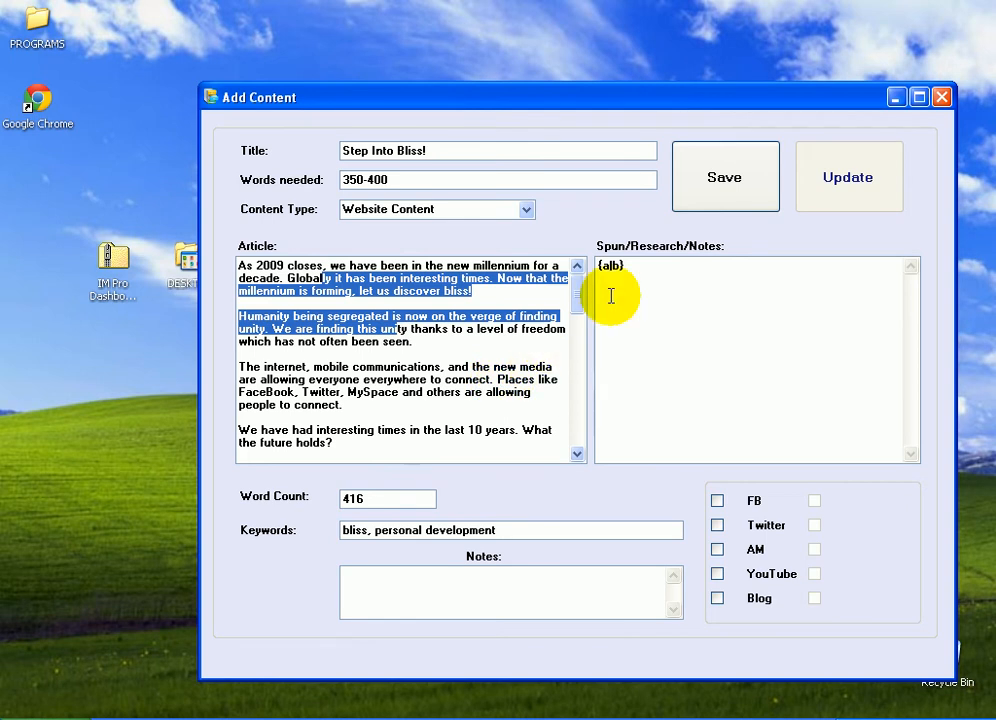
left_click(758, 342)
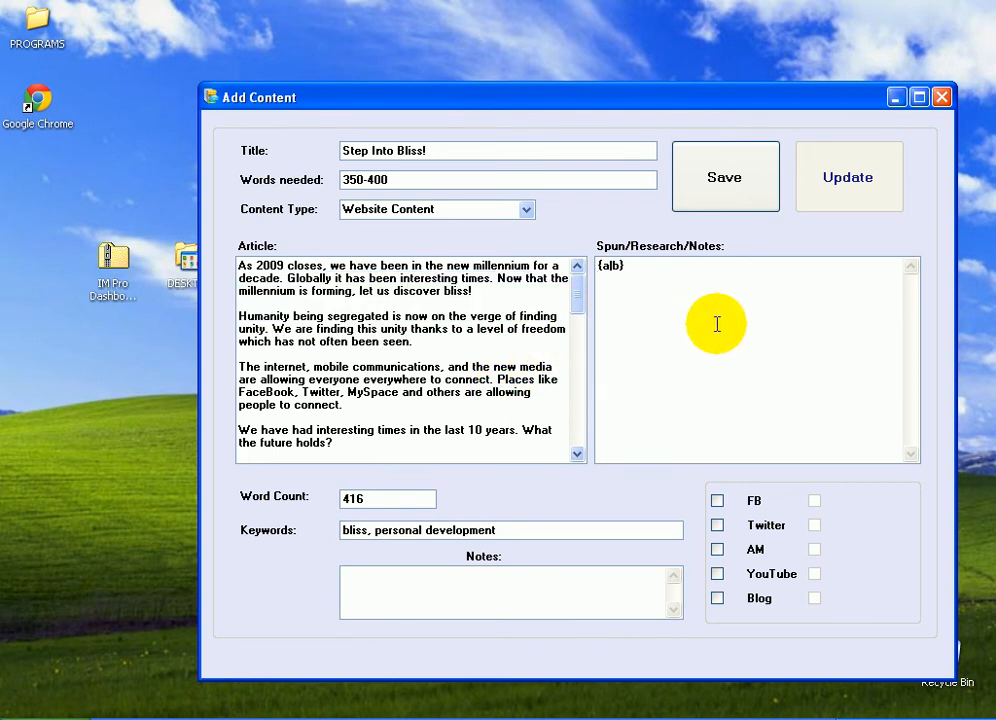
key("Return")
key("ctrl+a")
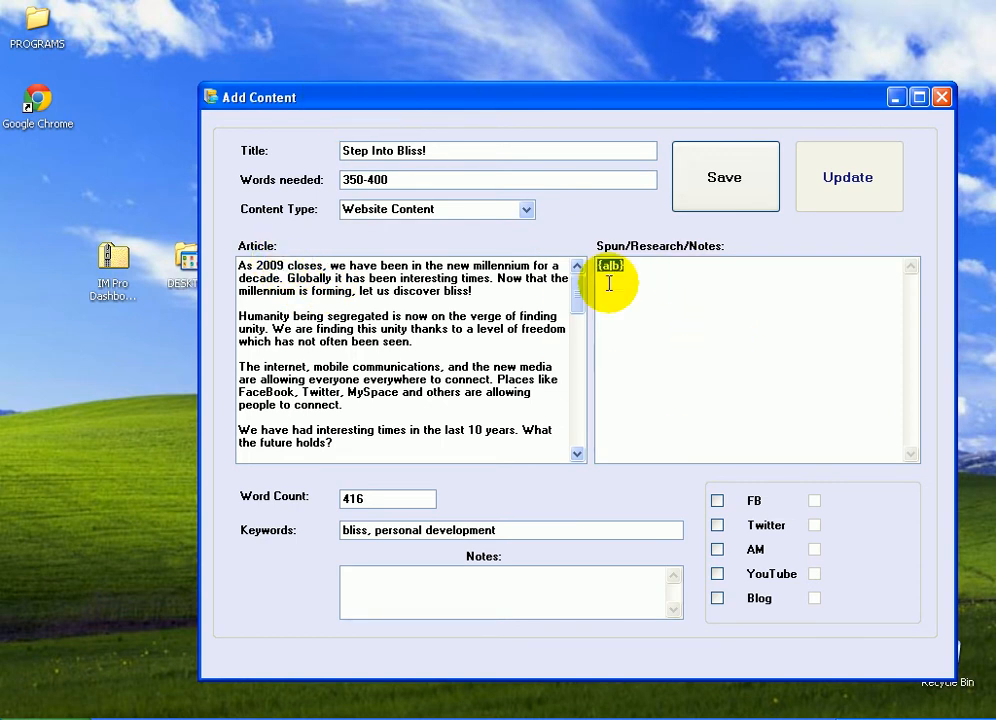
left_click(478, 594)
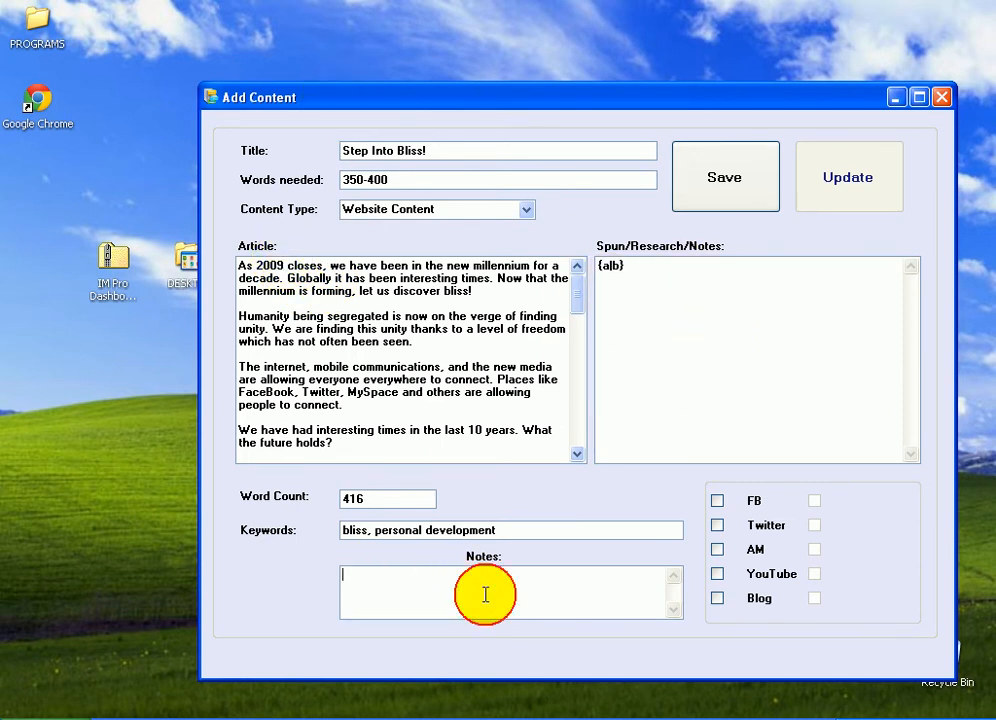
Tick the Blog option for the article and save it
left_click_drag(505, 100, 432, 84)
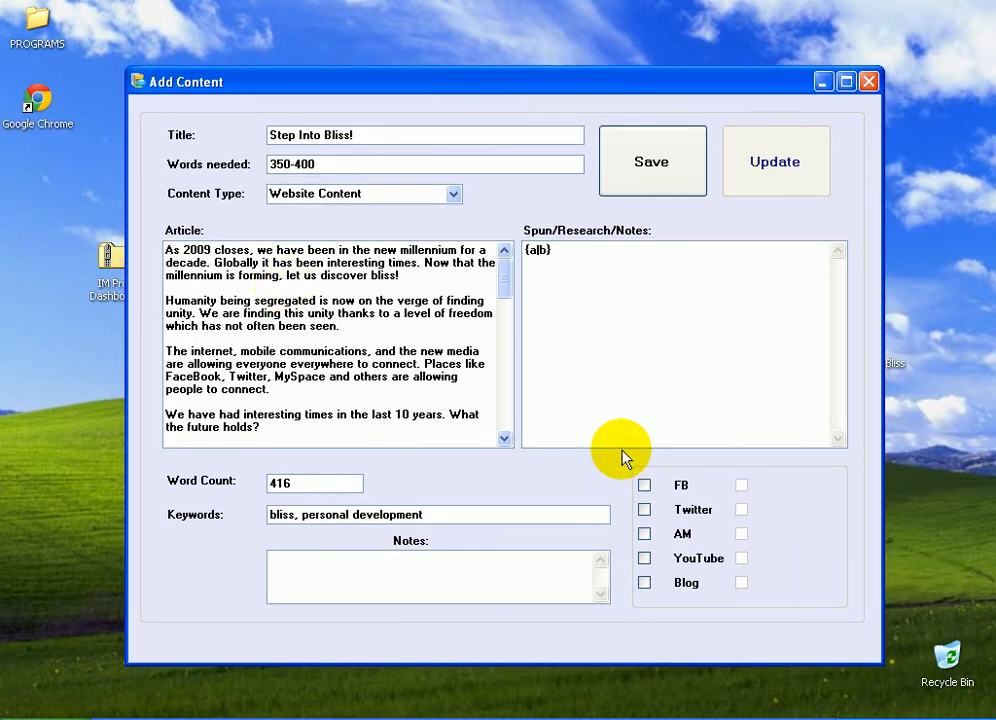
left_click(453, 194)
left_click(454, 197)
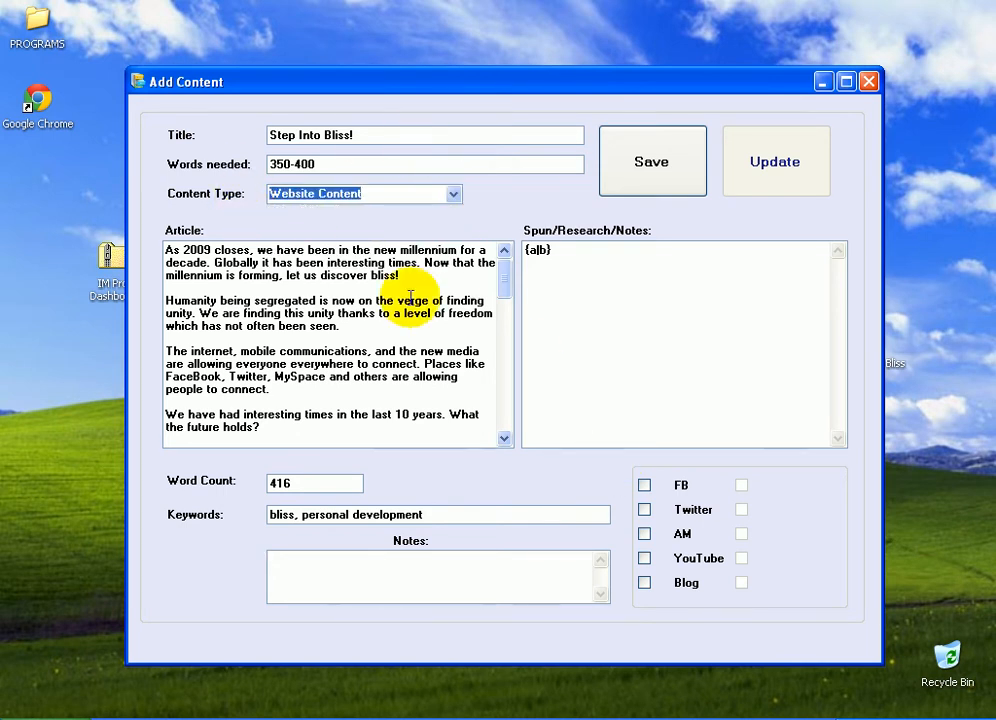
left_click(598, 337)
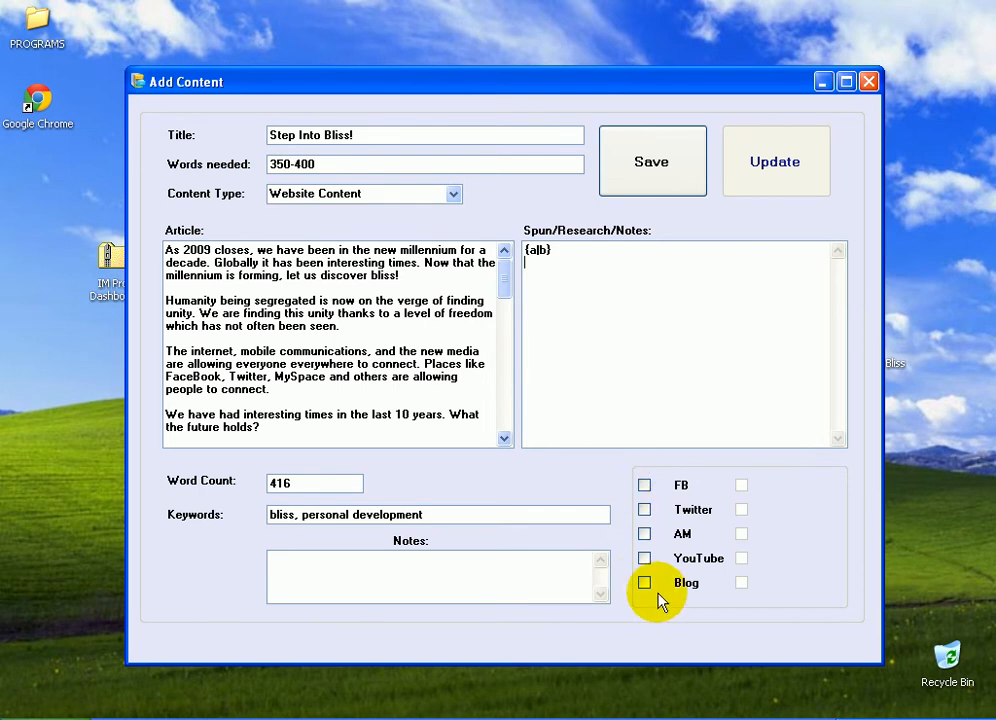
left_click(644, 583)
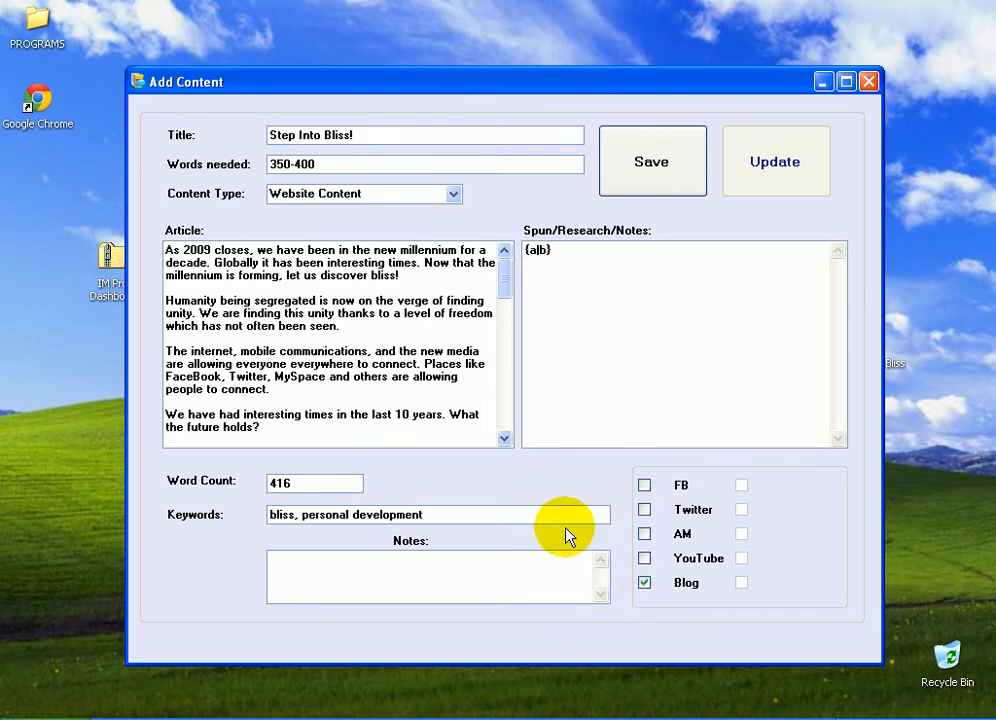
left_click(651, 180)
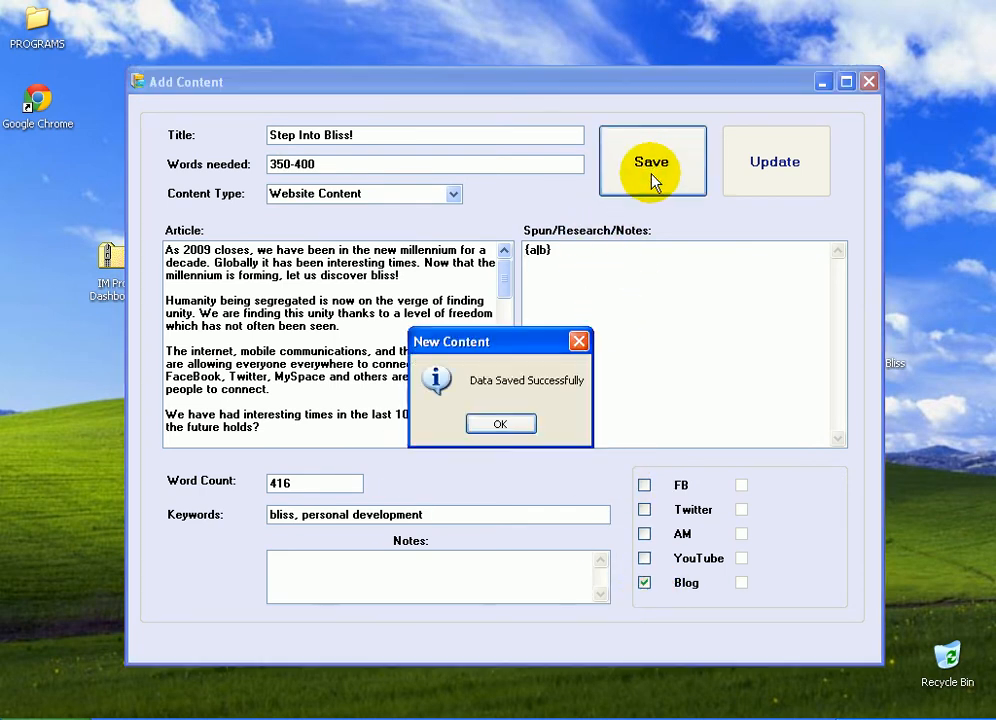
left_click(501, 426)
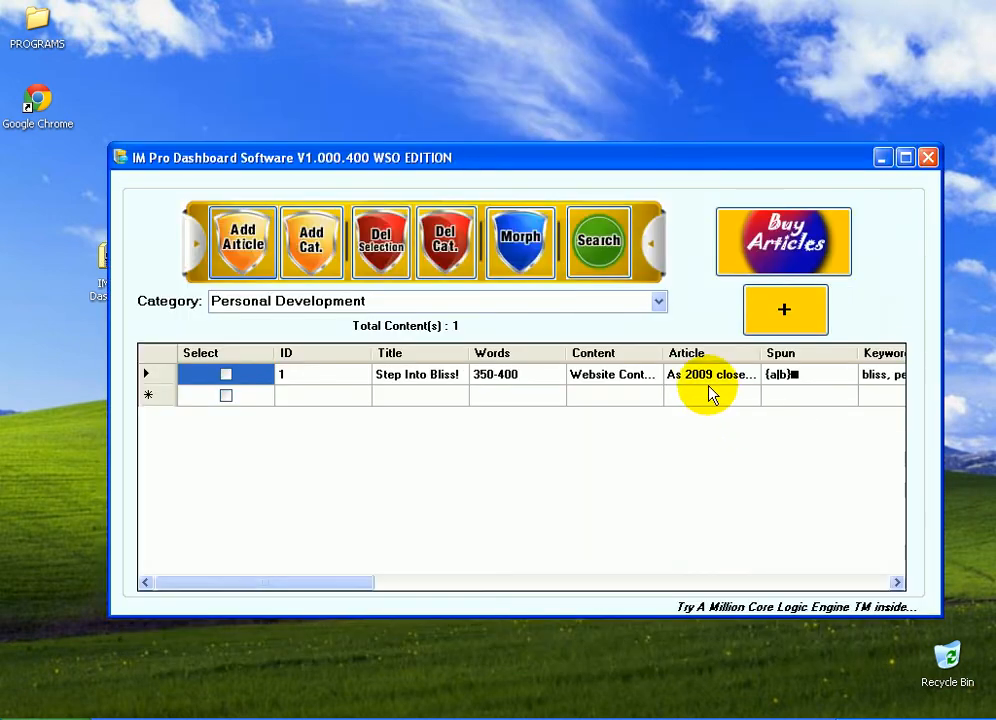
Scroll across the content grid to review all columns of the saved article
left_click_drag(480, 582, 774, 582)
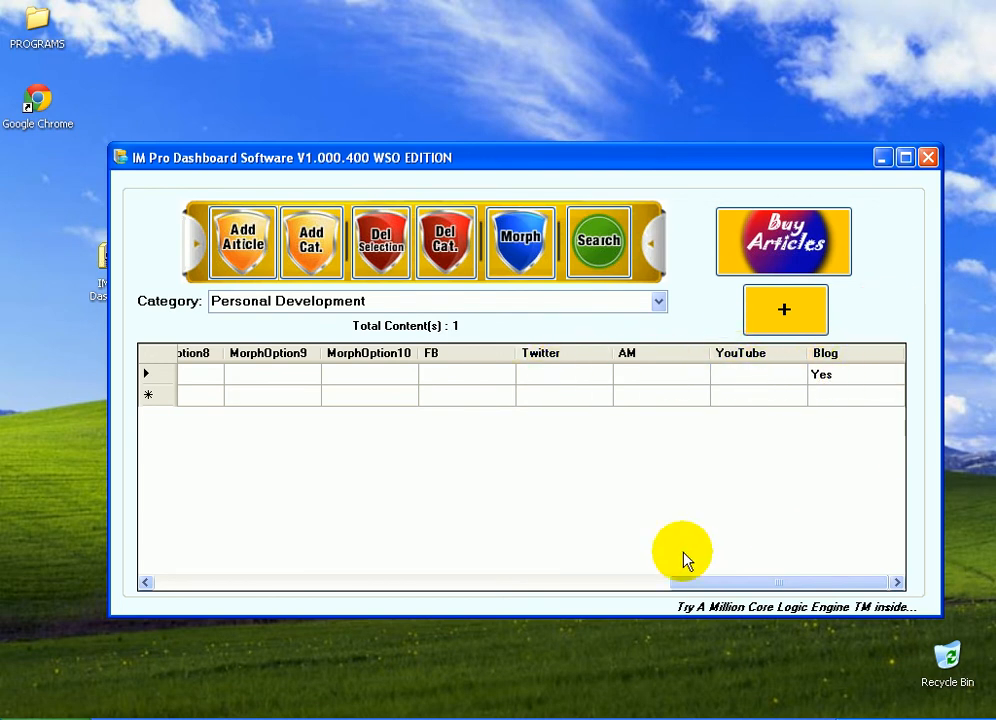
left_click_drag(716, 583, 168, 607)
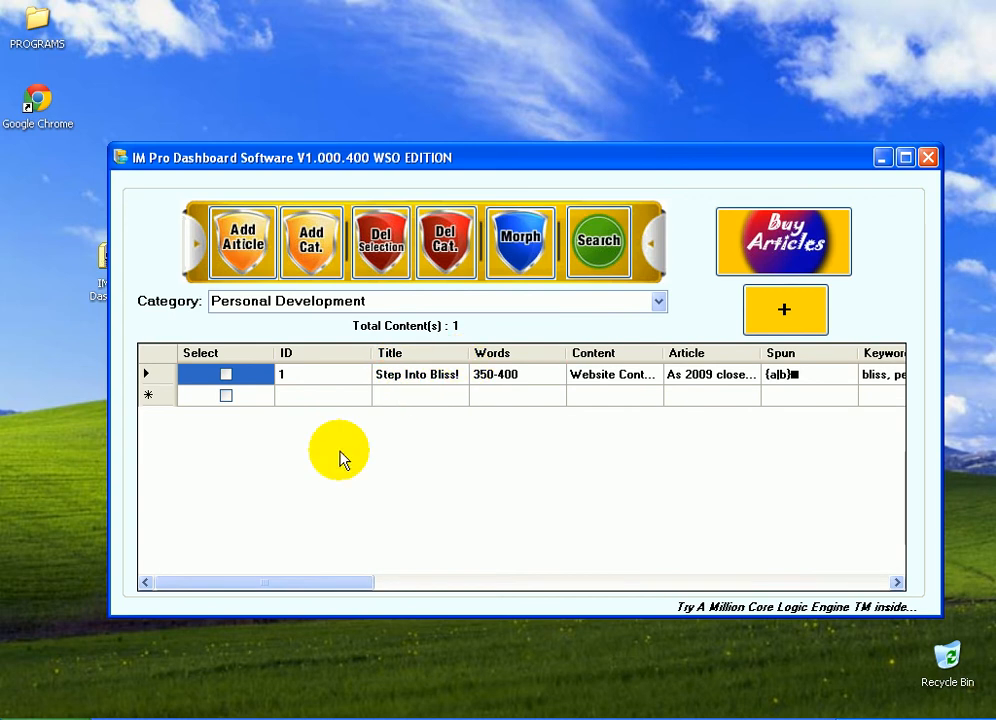
left_click_drag(496, 577, 273, 534)
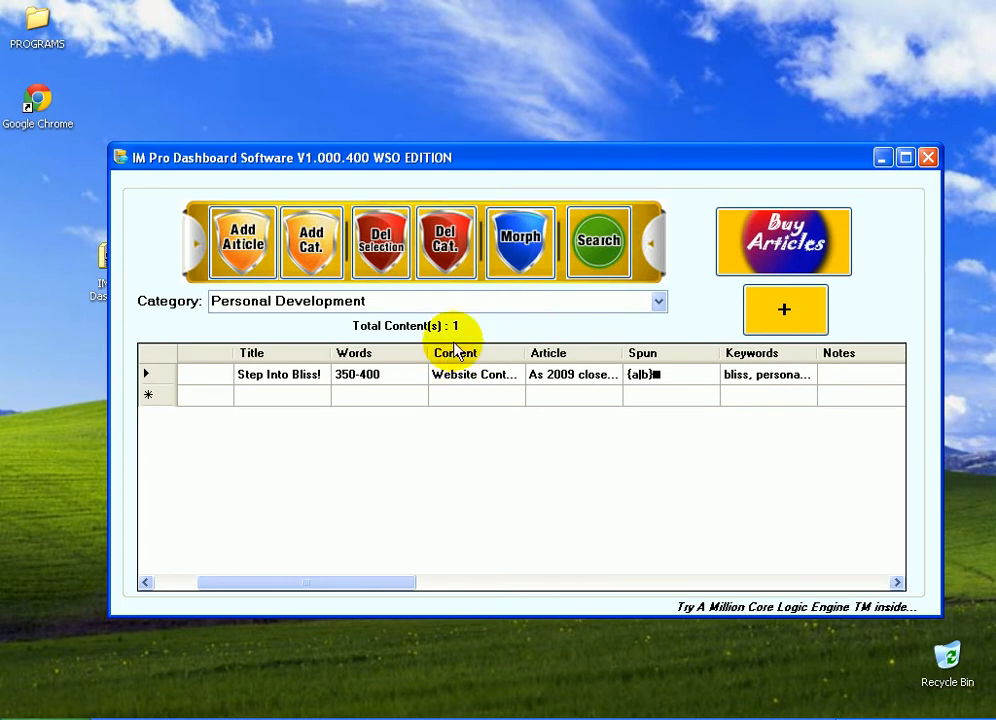
left_click_drag(524, 352, 563, 352)
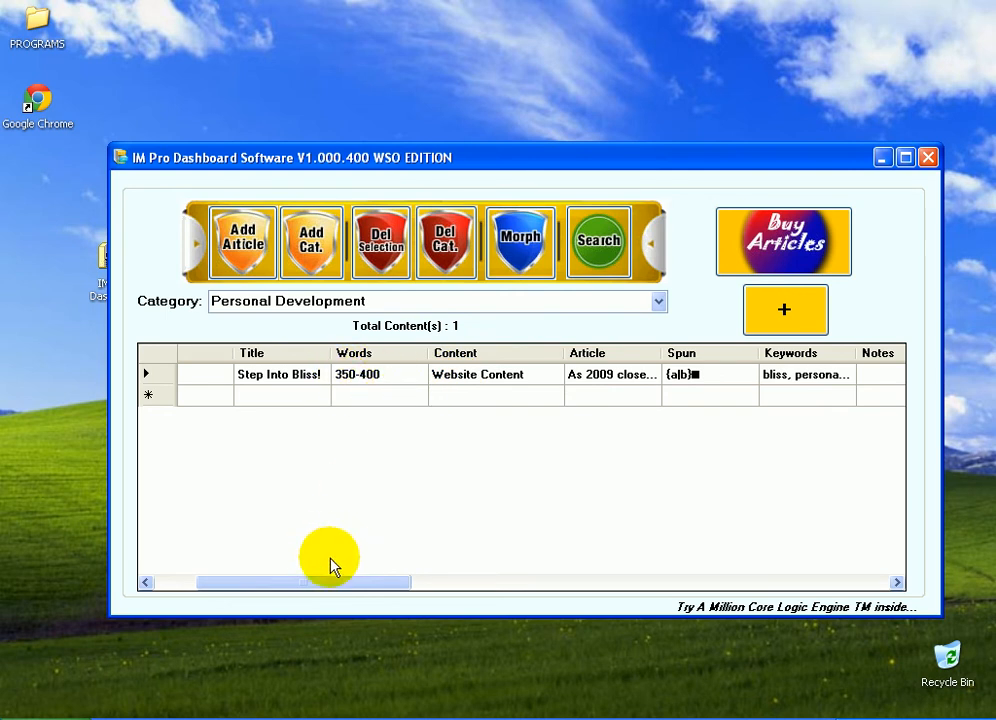
left_click_drag(331, 583, 411, 584)
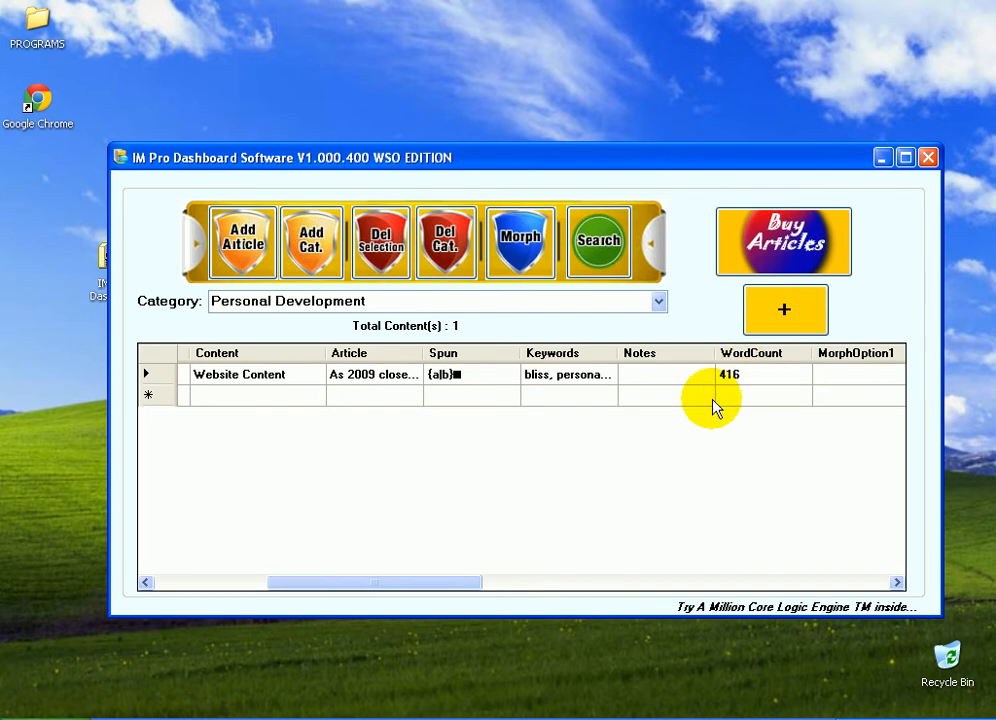
left_click_drag(433, 585, 313, 591)
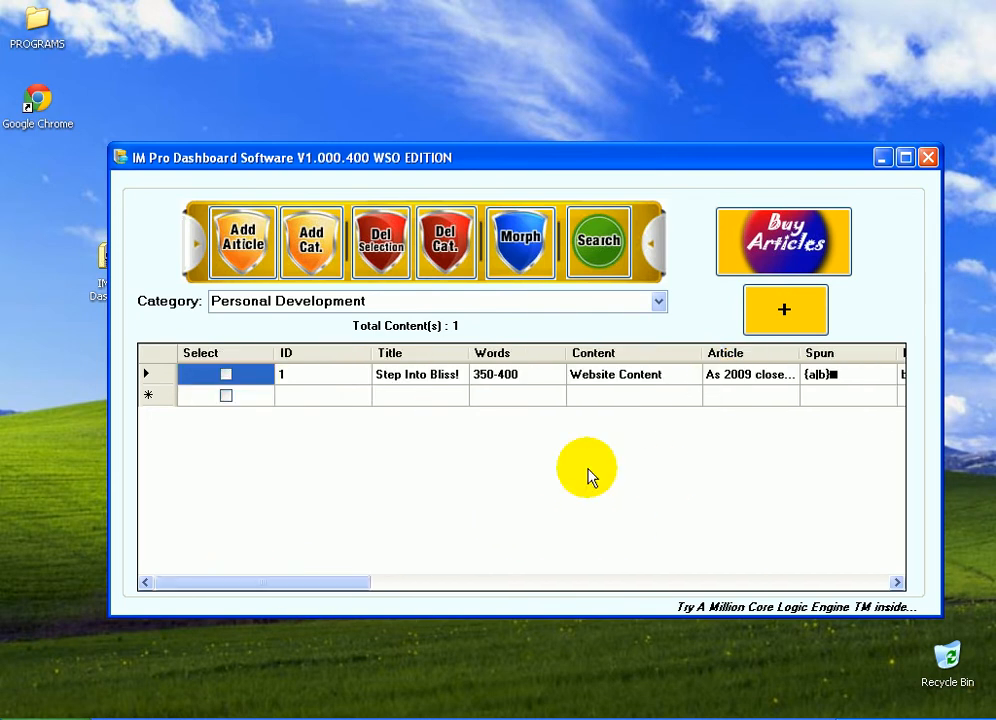
Open the saved article, append 123 to its spun text, and update it
double_click(416, 377)
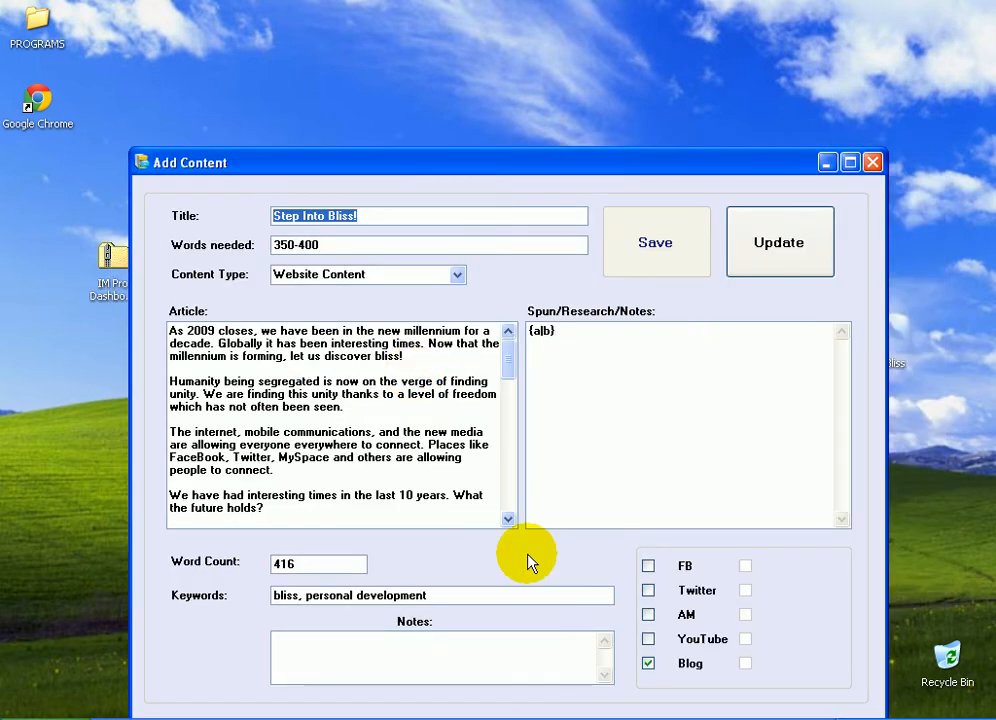
left_click(545, 333)
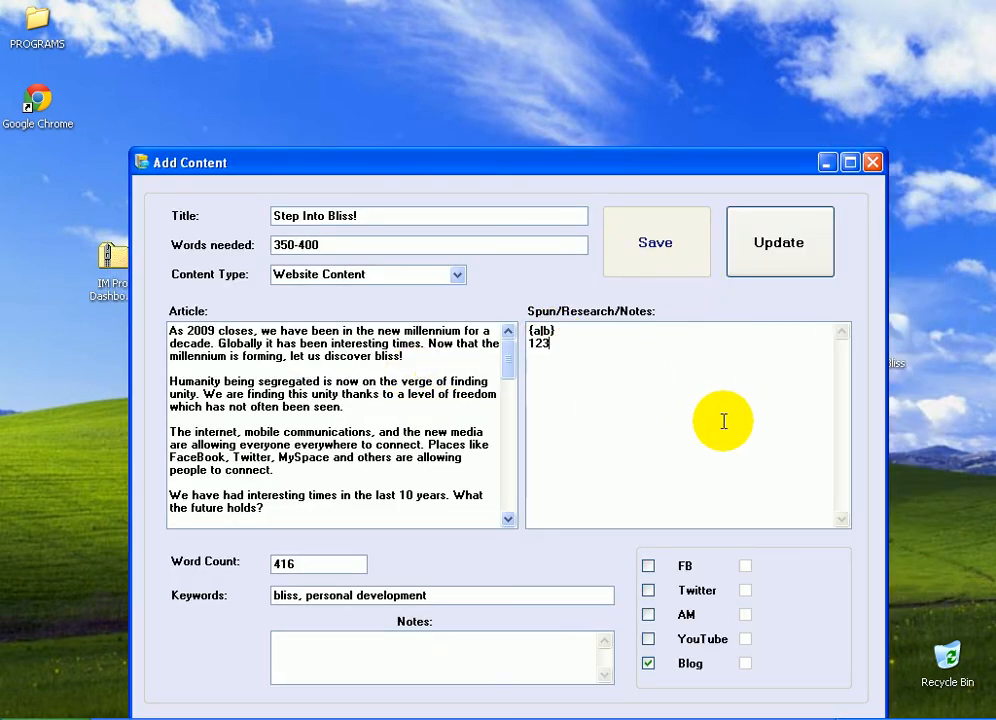
left_click(783, 238)
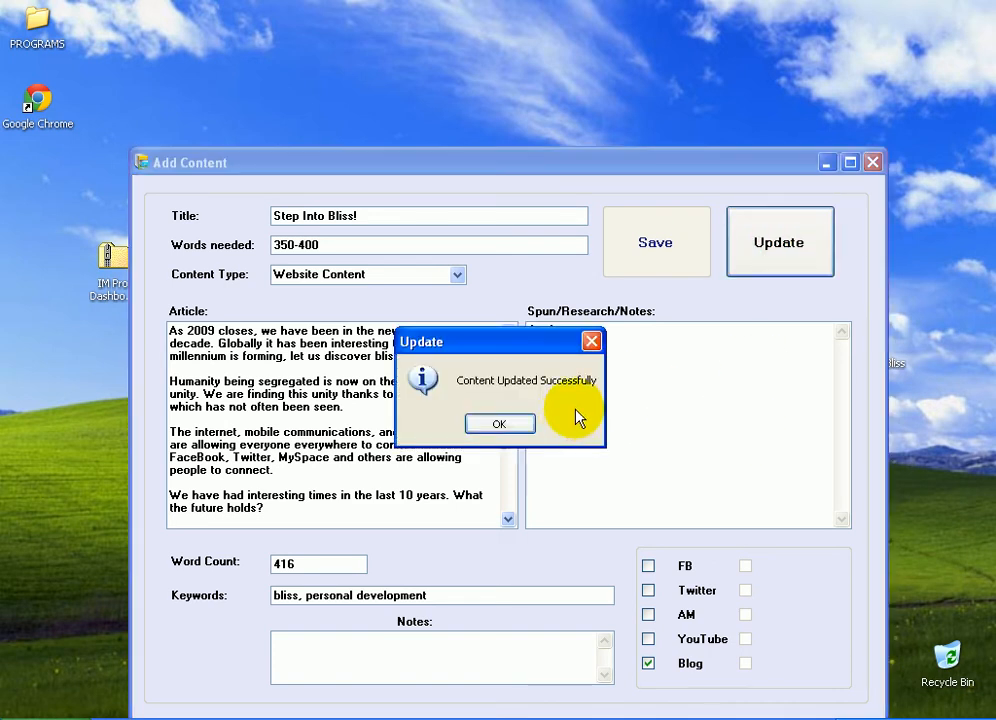
left_click(500, 425)
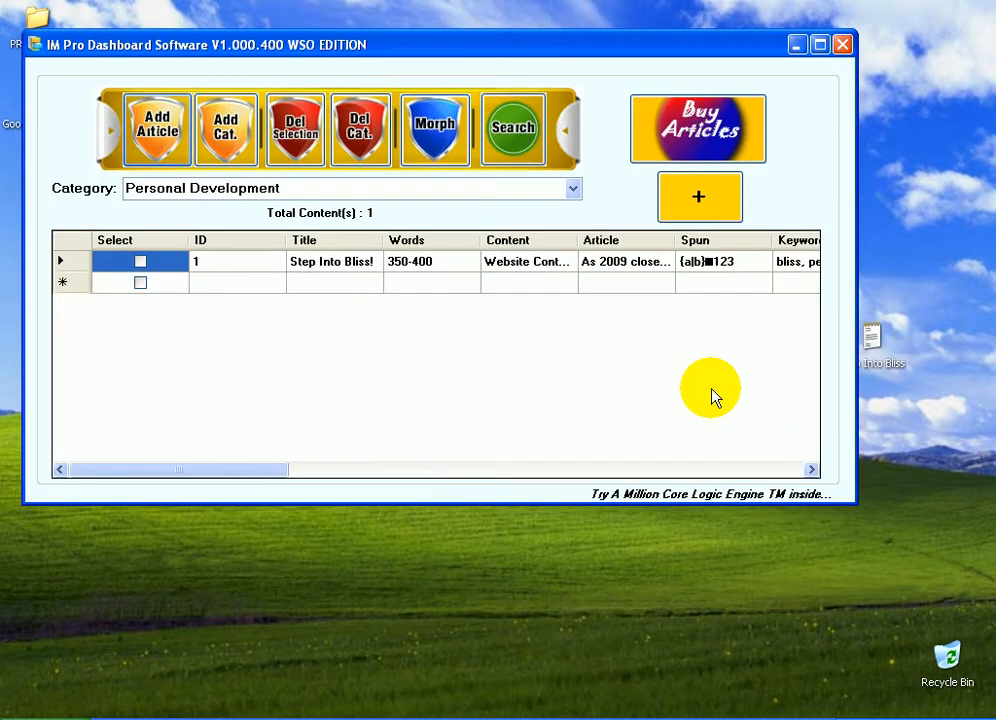
left_click(417, 387)
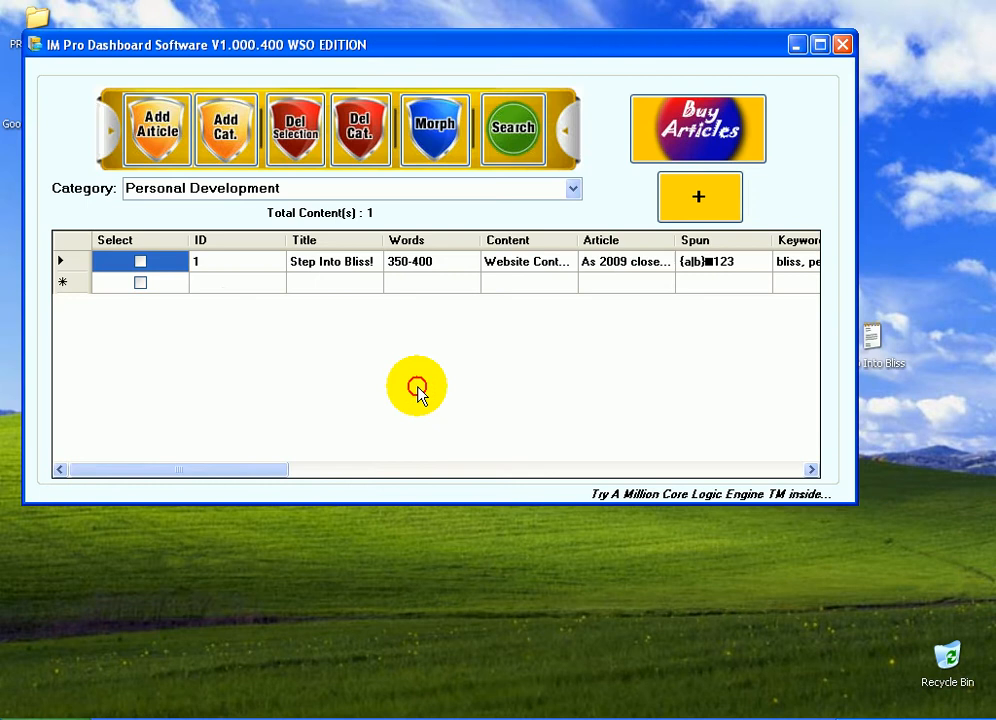
Switch the category to Home Business and back to Personal Development
left_click(355, 469)
left_click(129, 469)
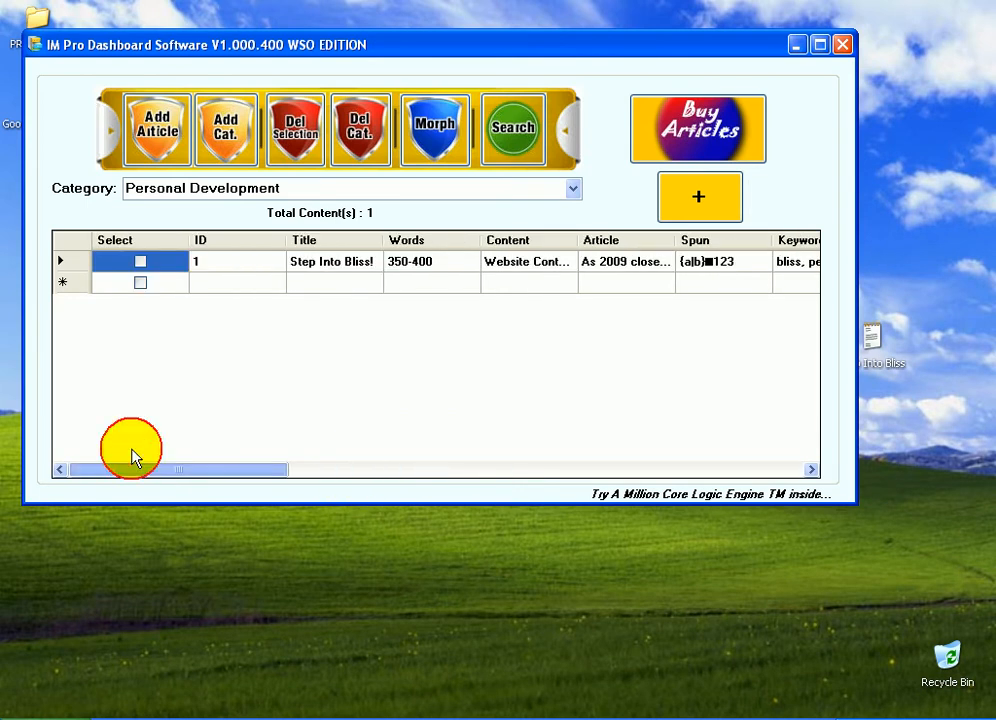
left_click(575, 189)
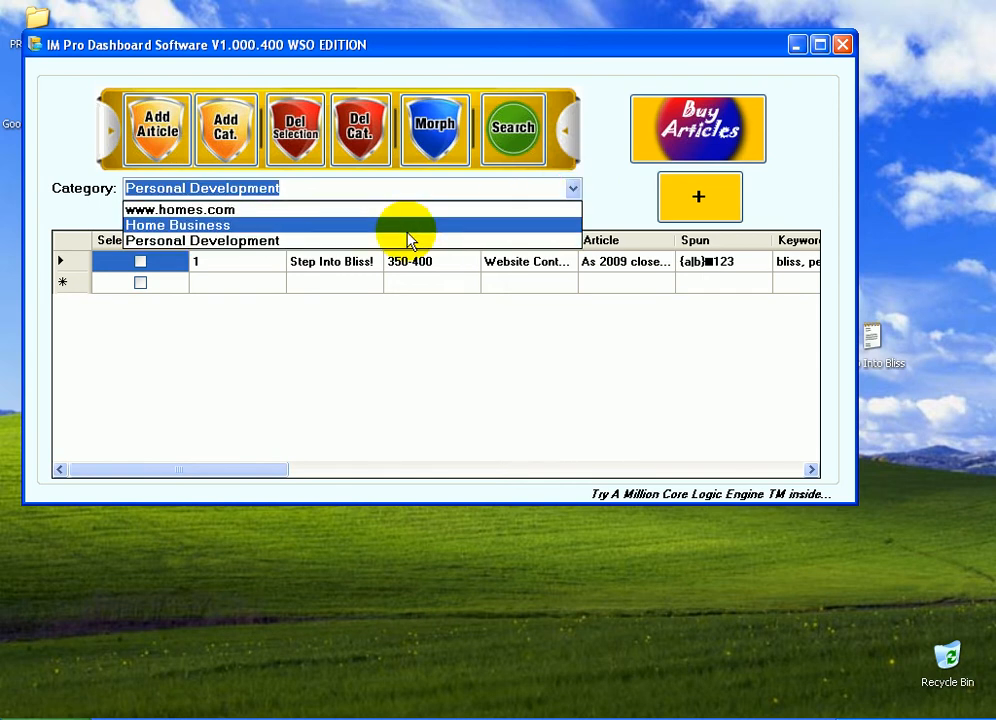
left_click(408, 229)
left_click(575, 189)
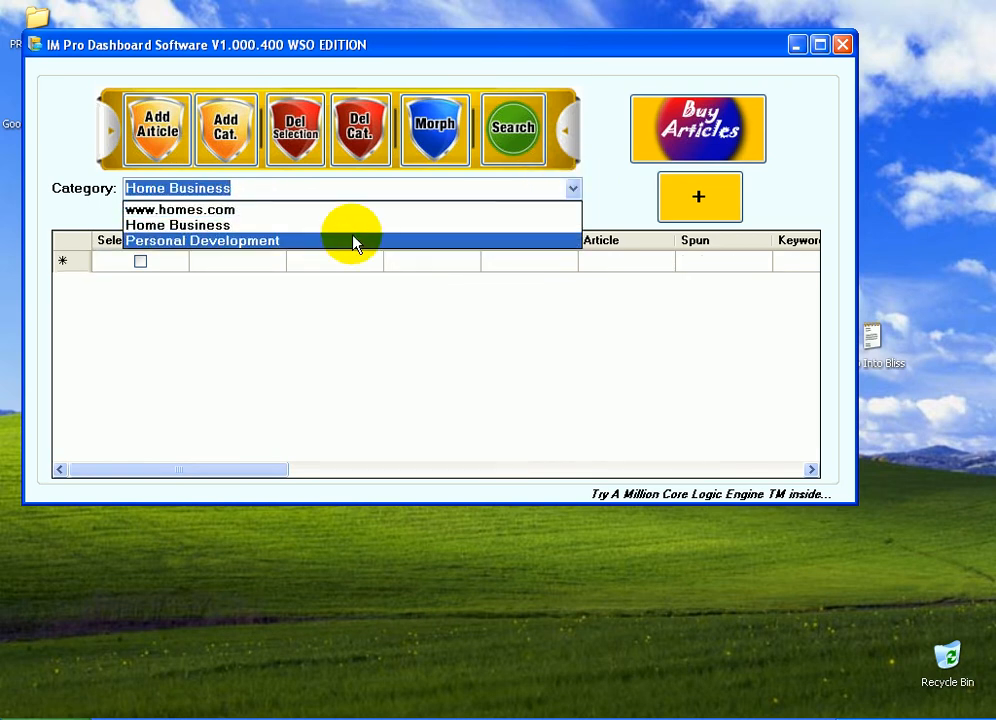
left_click(355, 243)
Scroll the Personal Development content grid back and forth to inspect the article's columns
left_click(311, 467)
left_click_drag(302, 466, 637, 427)
left_click_drag(600, 468, 73, 456)
left_click_drag(271, 476, 405, 474)
left_click_drag(406, 472, 187, 463)
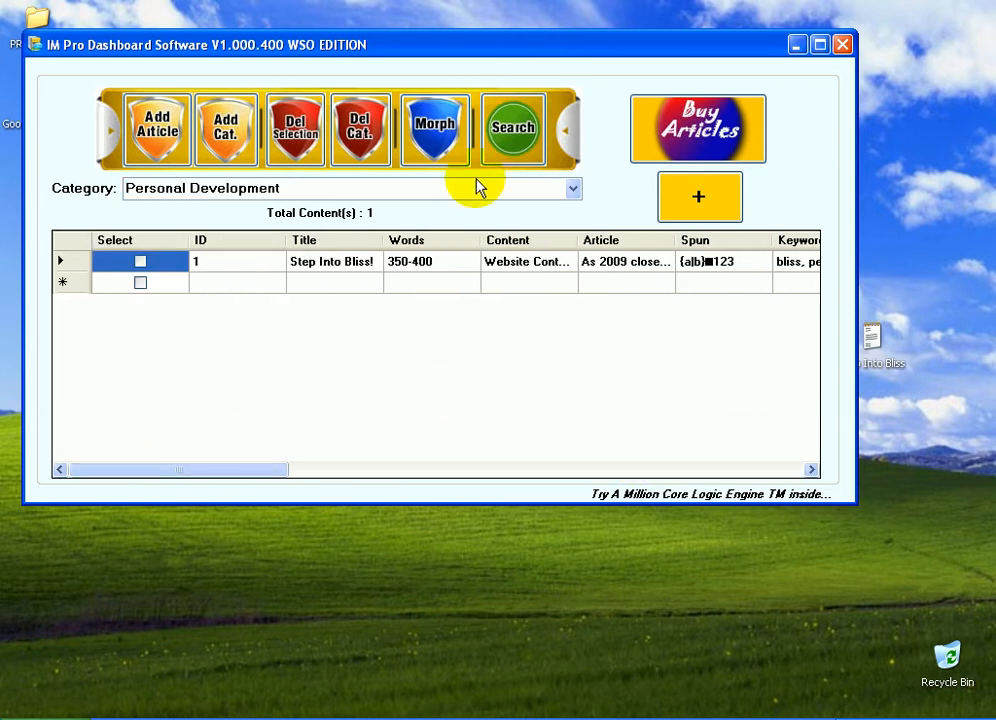
left_click(573, 188)
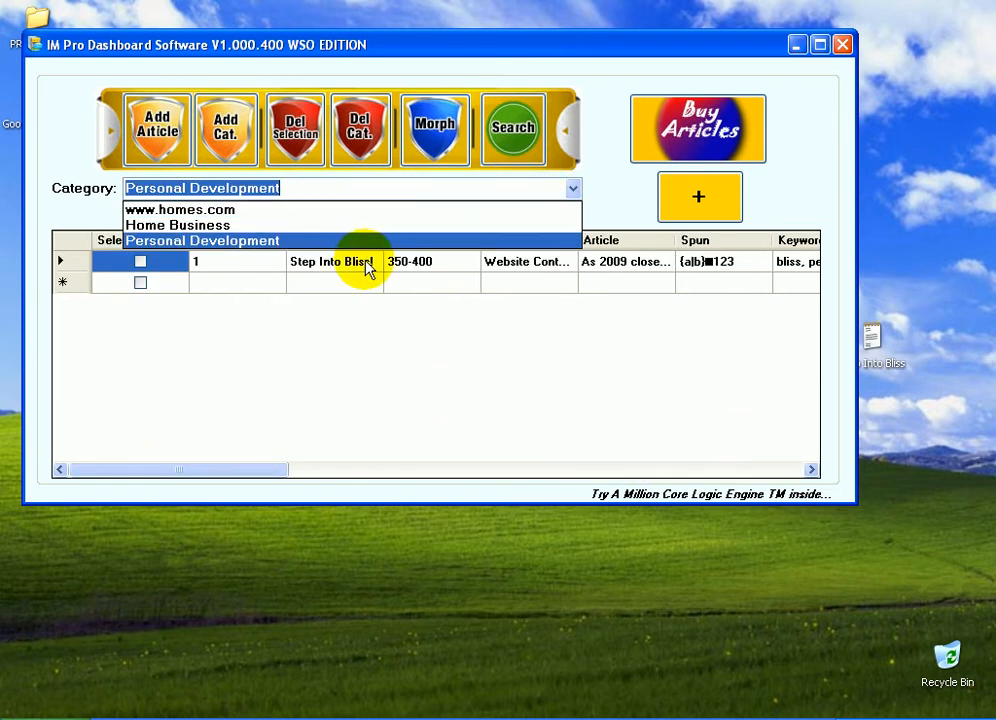
left_click(383, 440)
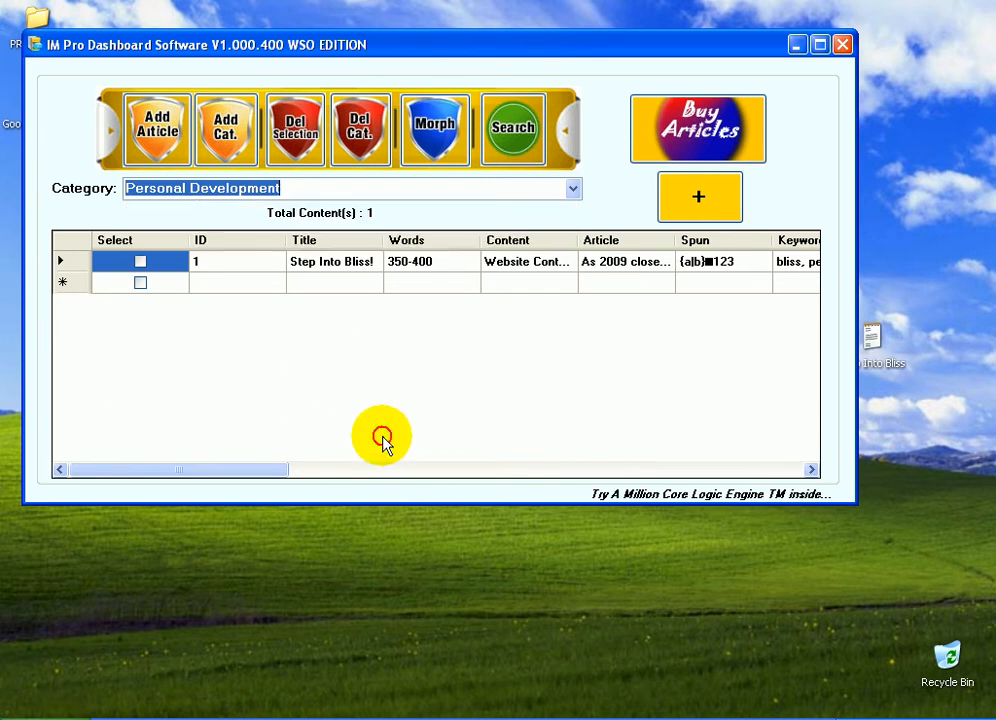
left_click(321, 468)
left_click_drag(322, 469, 598, 470)
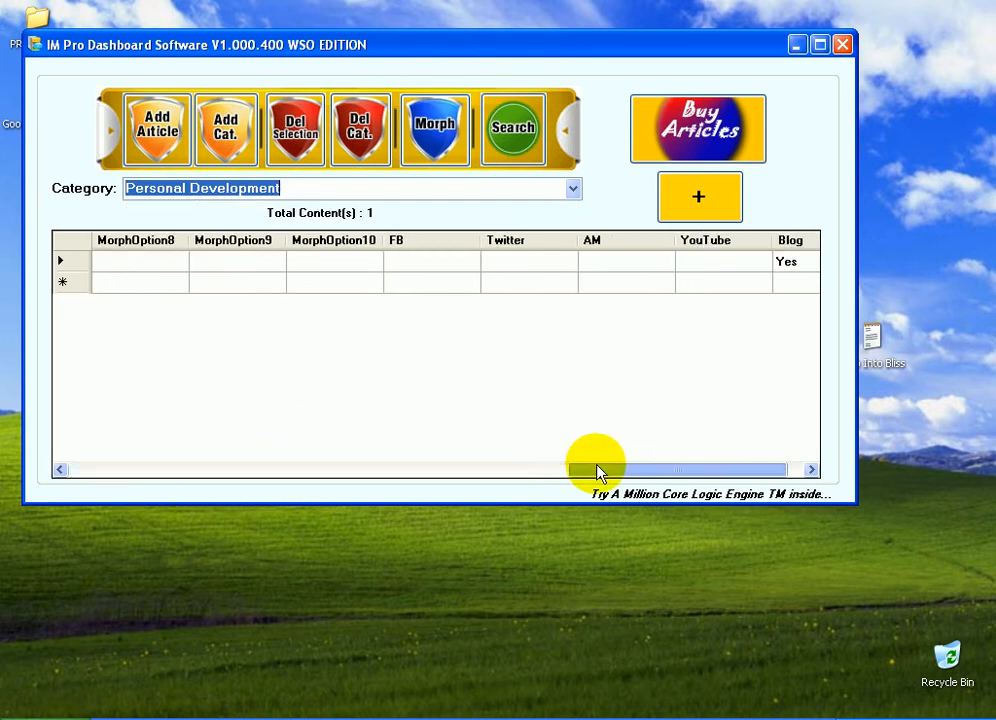
left_click(409, 471)
left_click_drag(409, 471, 95, 457)
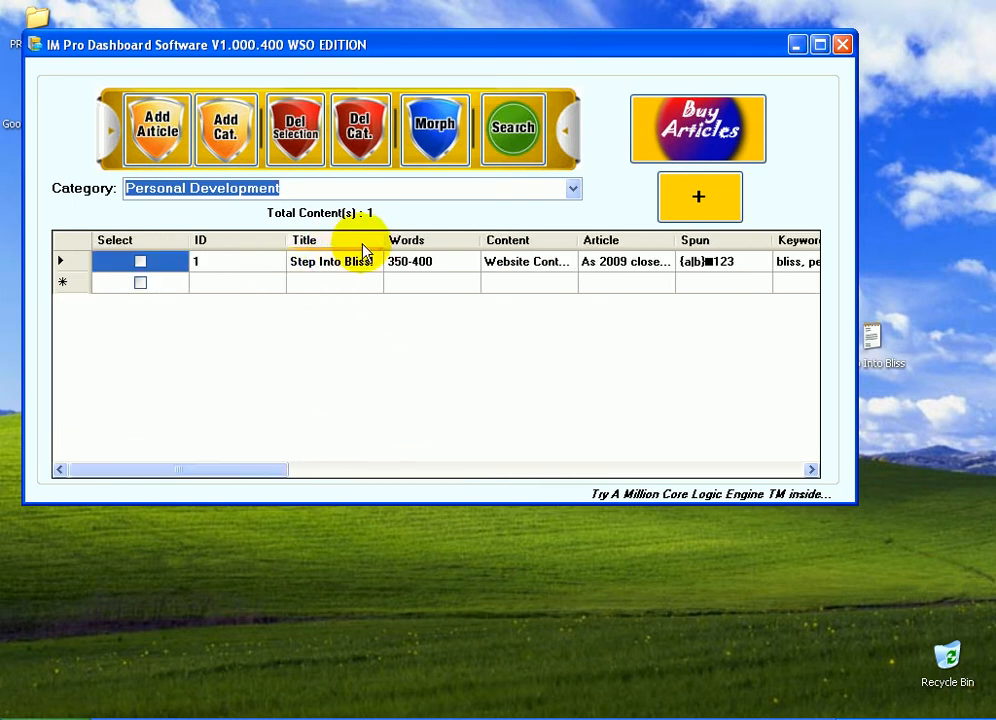
Start a new article and copy the full text of the Step Into Bliss file in Notepad
left_click(160, 133)
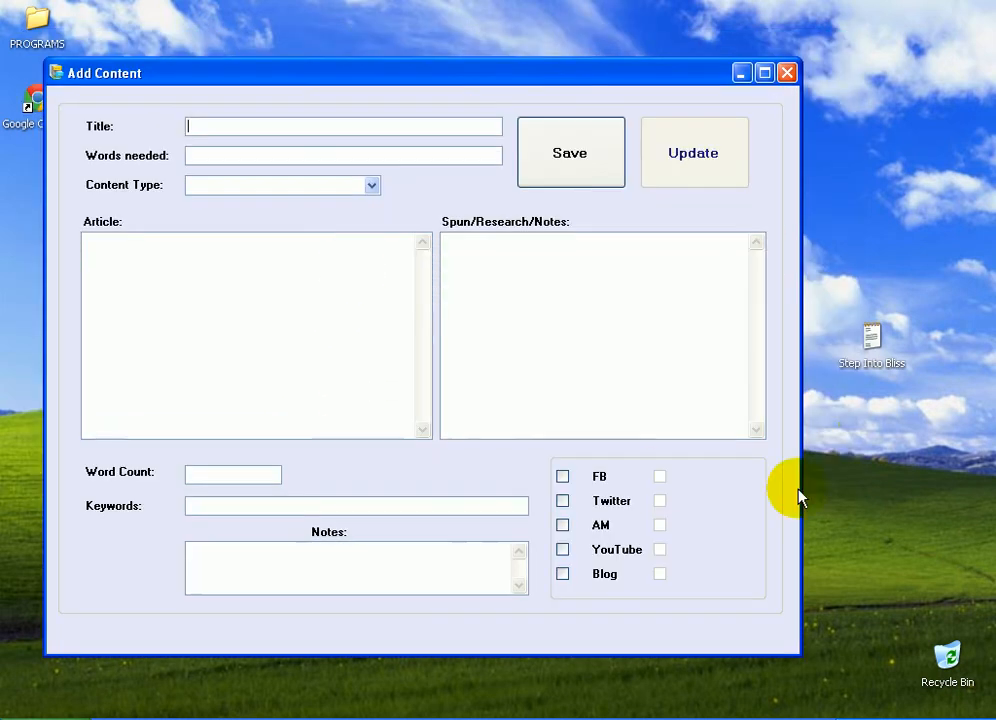
double_click(882, 372)
key("ctrl+a")
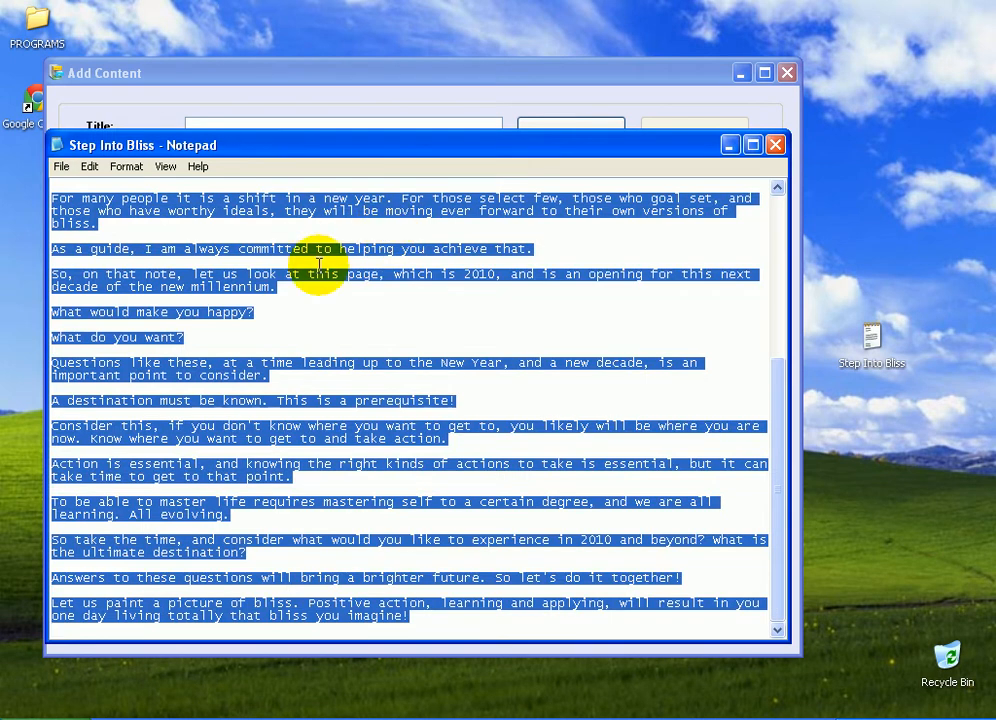
scroll(307, 244, "up", 7)
right_click(292, 192)
left_click(318, 240)
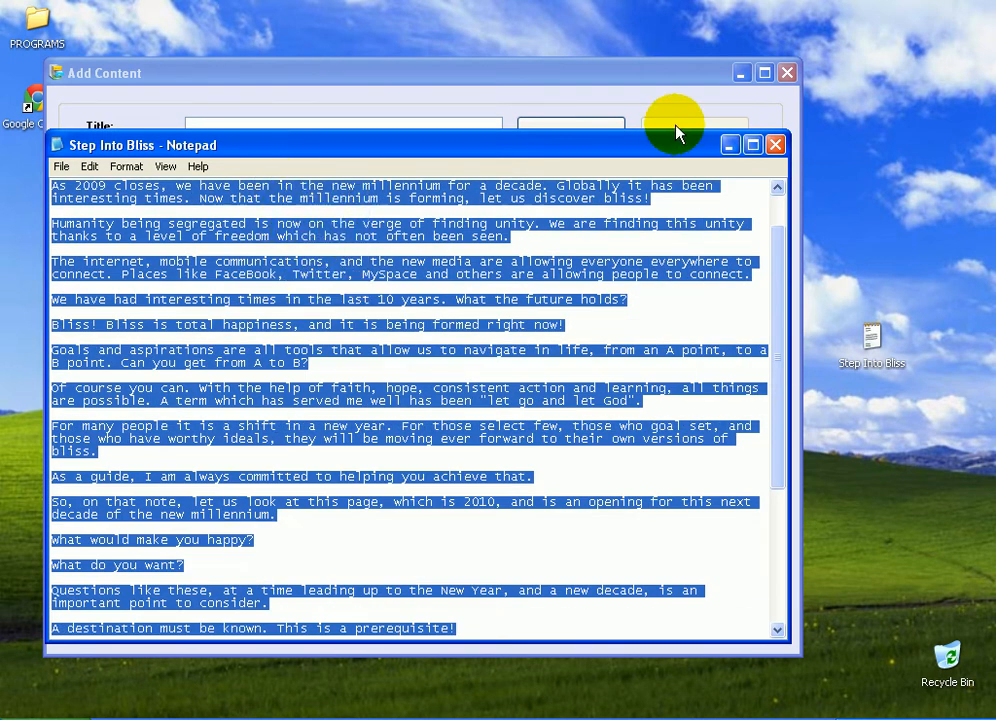
Minimize Notepad and paste the copied text into the new article's Article field
left_click(727, 142)
right_click(330, 286)
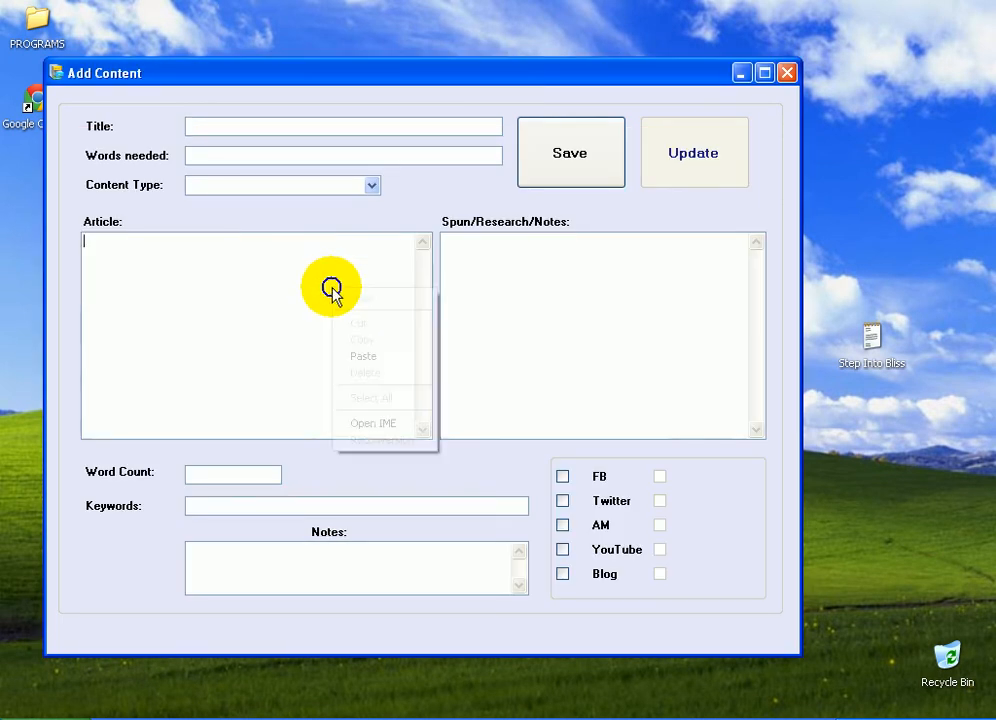
left_click(361, 357)
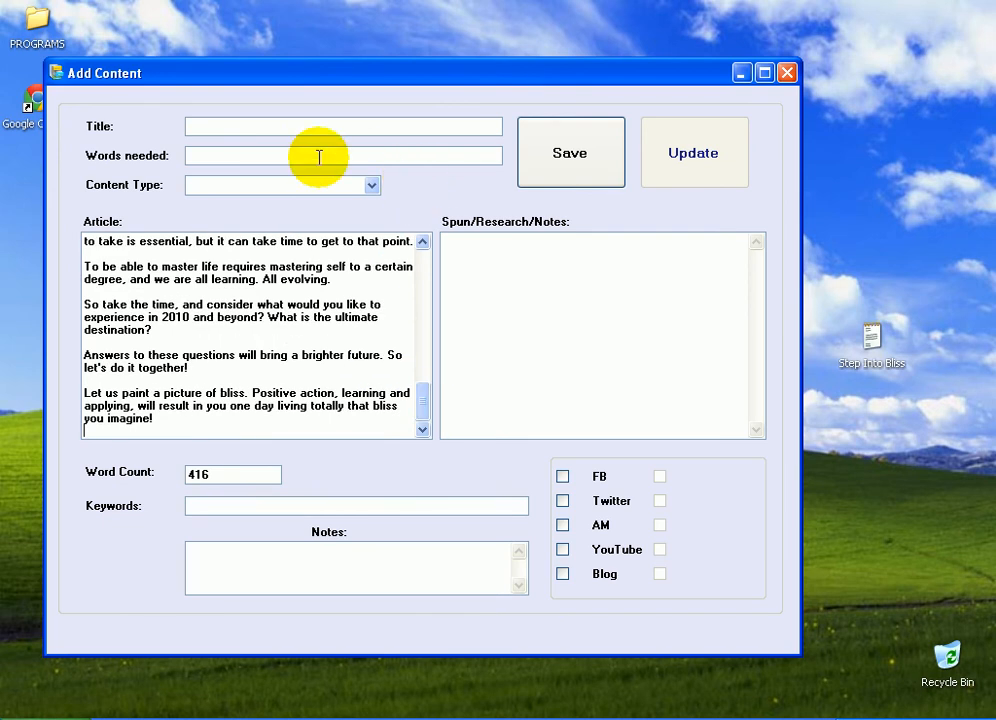
Give the new article the title "The Way To Bliss" and set its content type to Article
left_click_drag(430, 398, 422, 211)
left_click(285, 127)
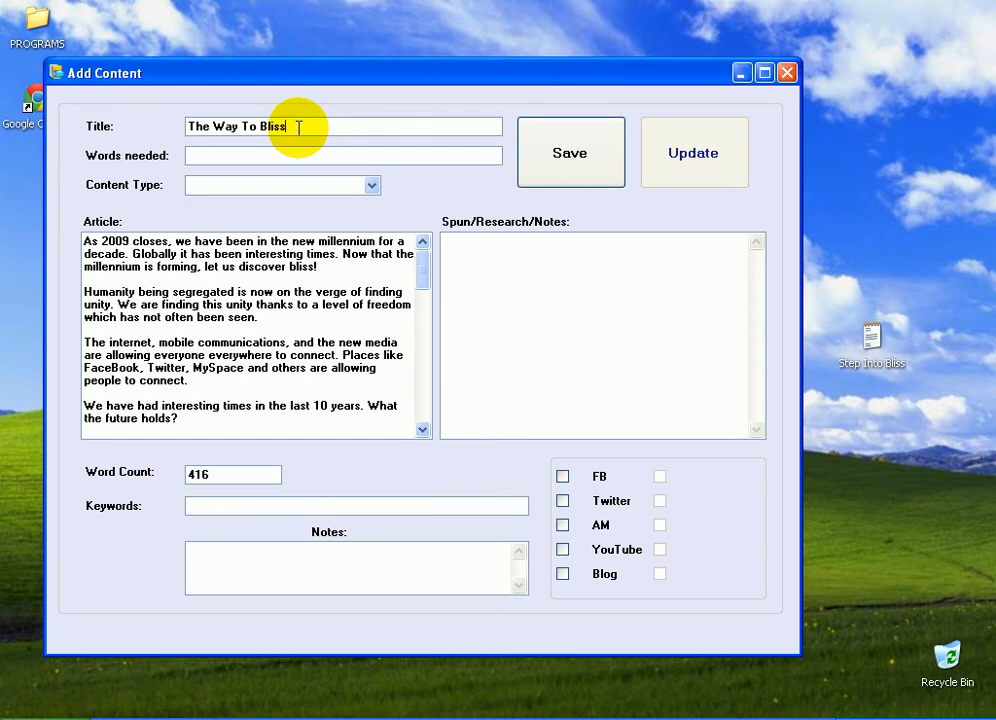
left_click_drag(298, 127, 267, 156)
left_click(267, 156)
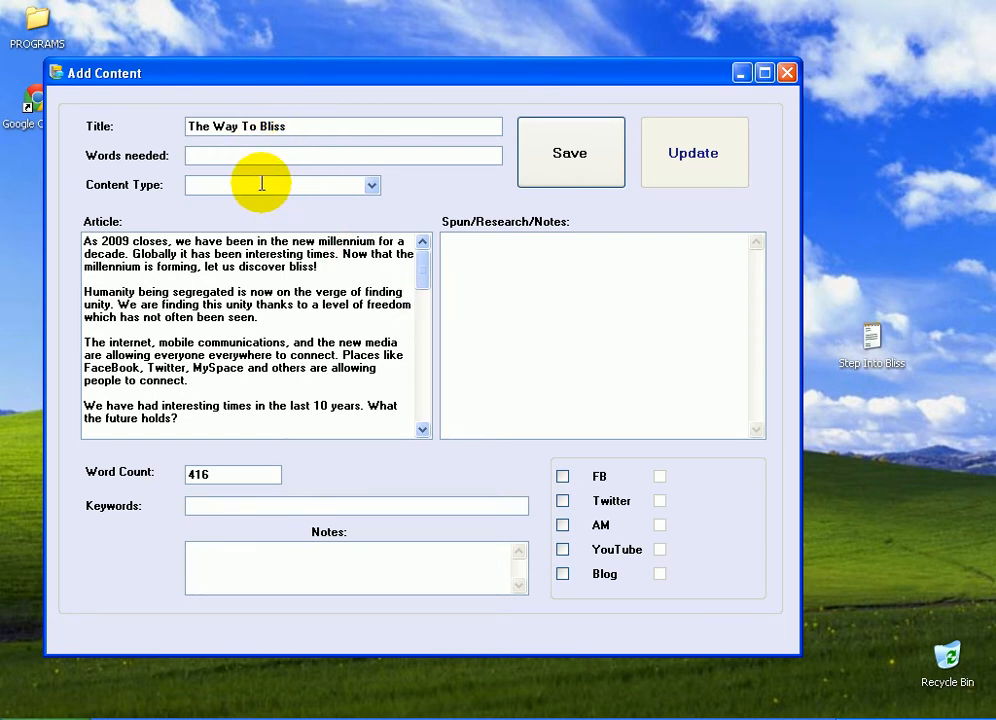
left_click(371, 186)
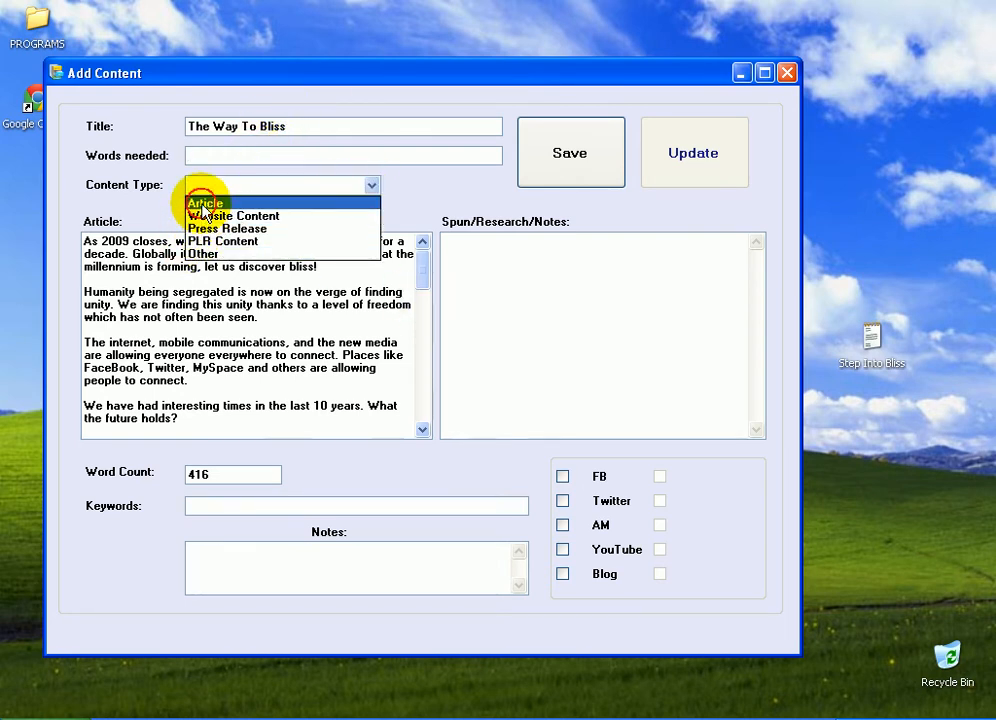
left_click(203, 205)
Enter the keywords "bliss, personal development" for the article
left_click(273, 505)
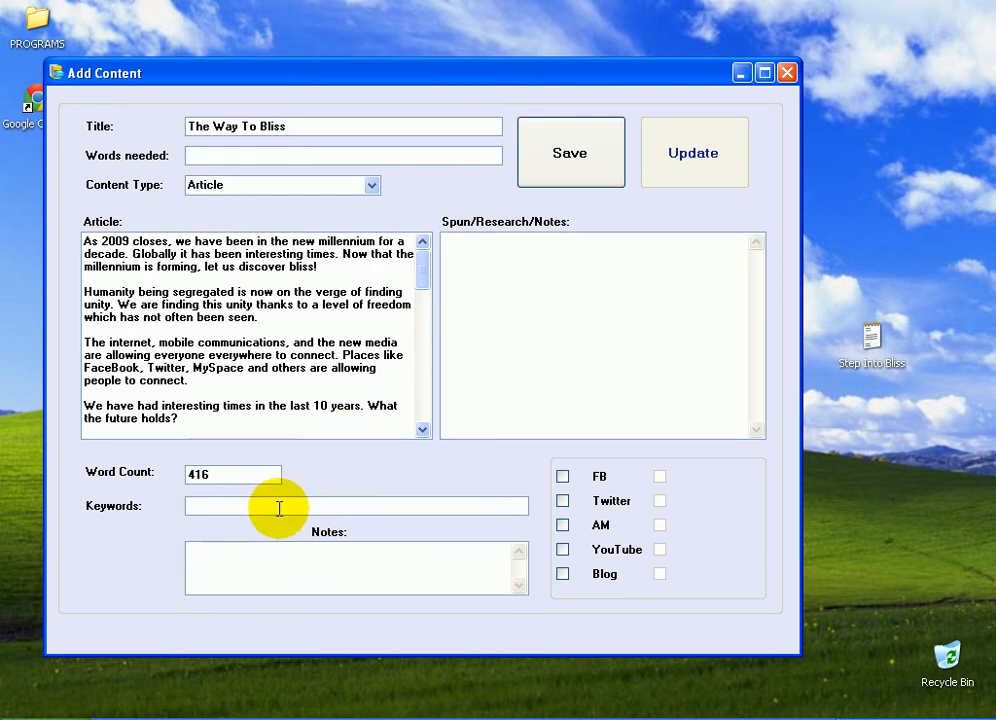
type("bliss, personal dev")
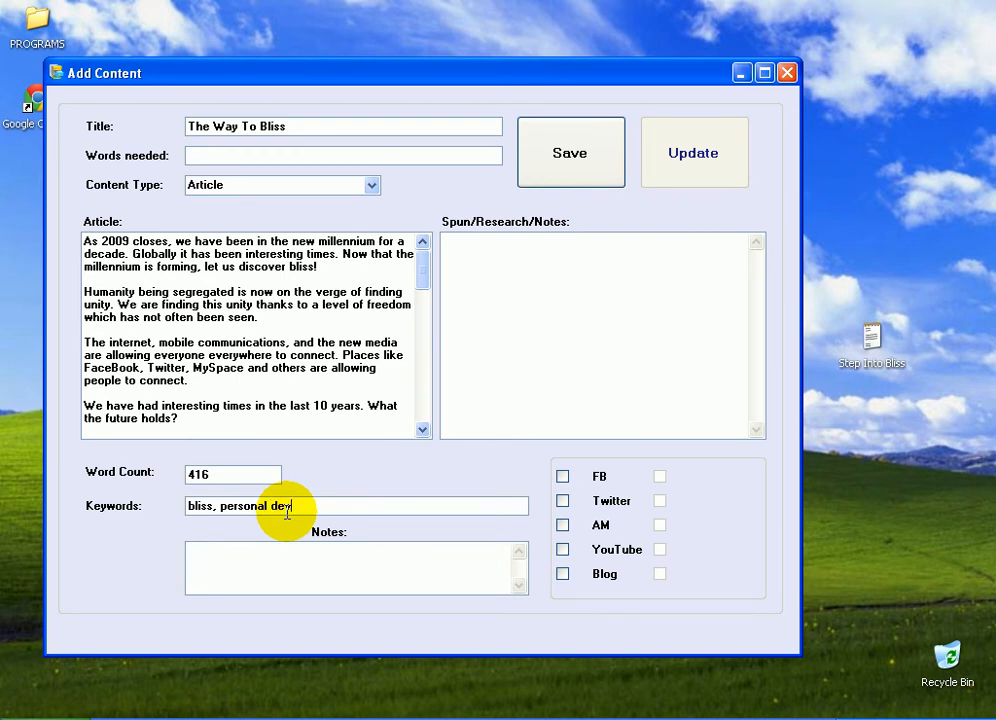
type("nt")
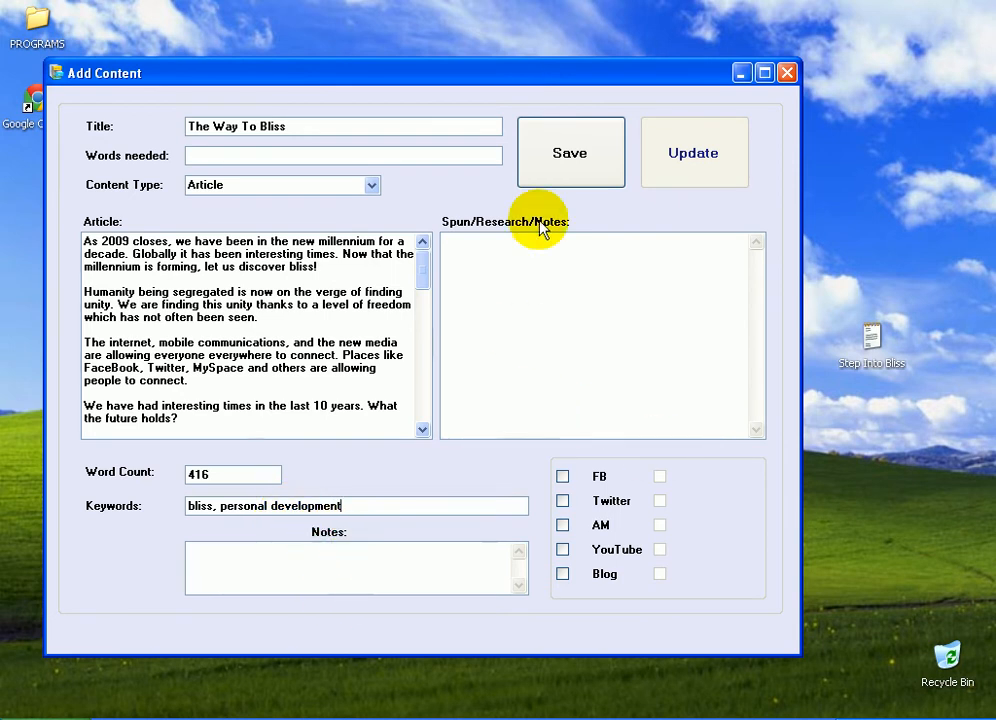
left_click(536, 284)
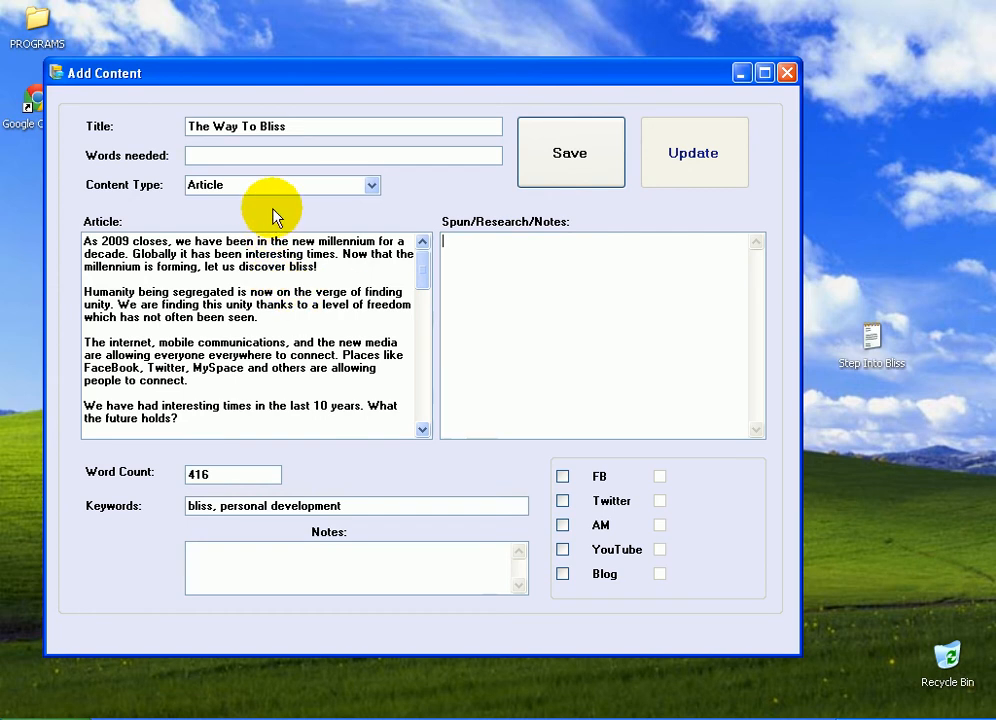
Mark the article for FB, Twitter, AM and YouTube, then save it
left_click(562, 477)
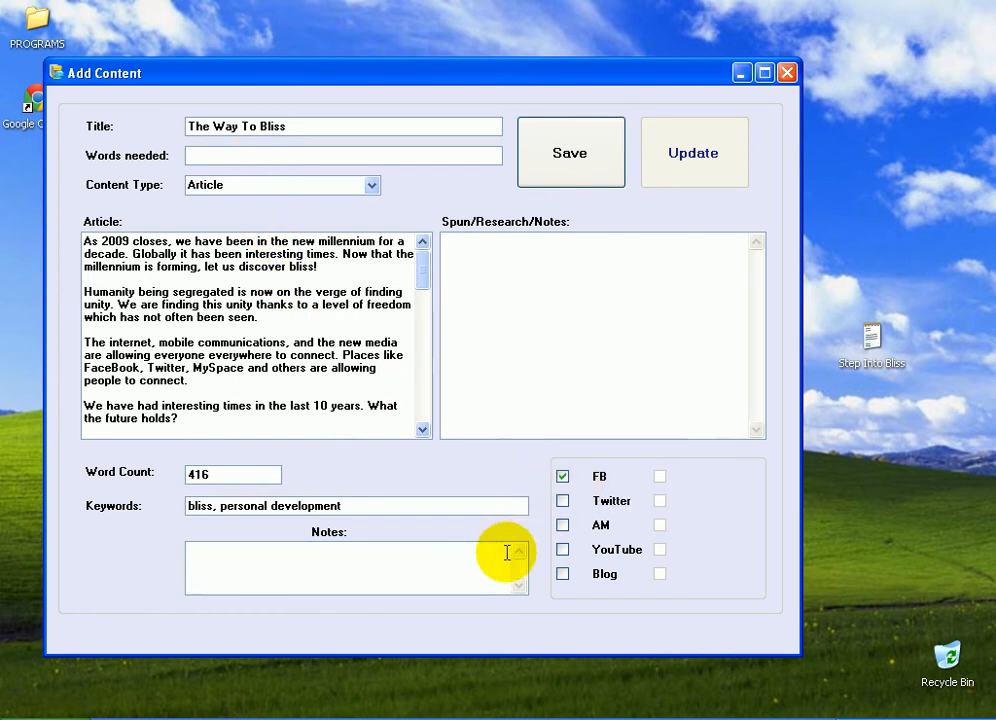
left_click(562, 501)
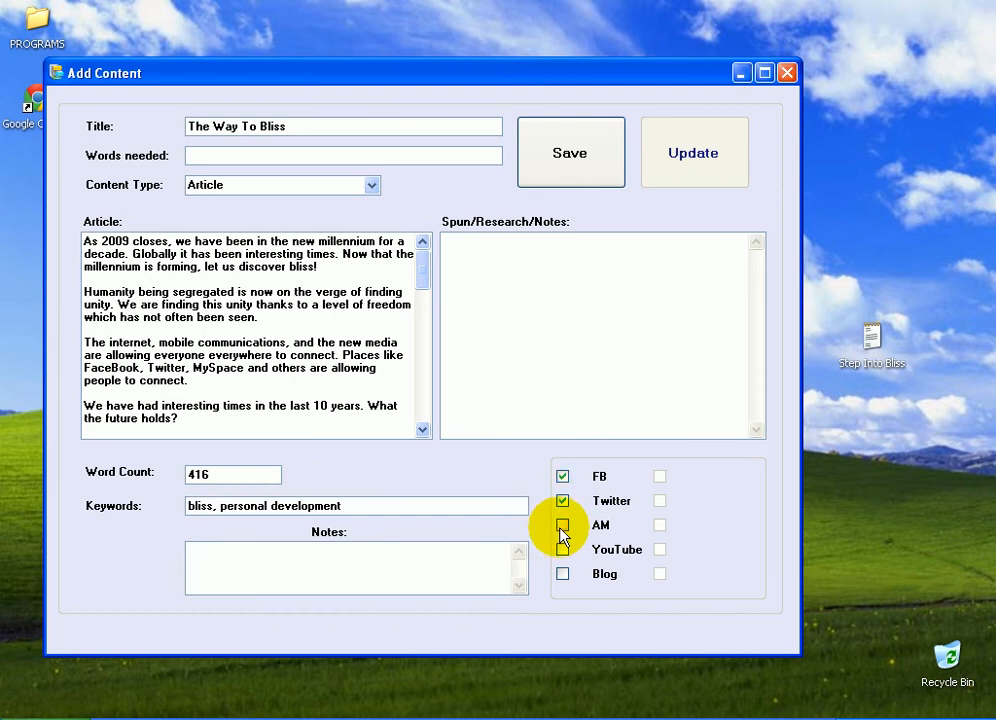
left_click(562, 526)
left_click(562, 550)
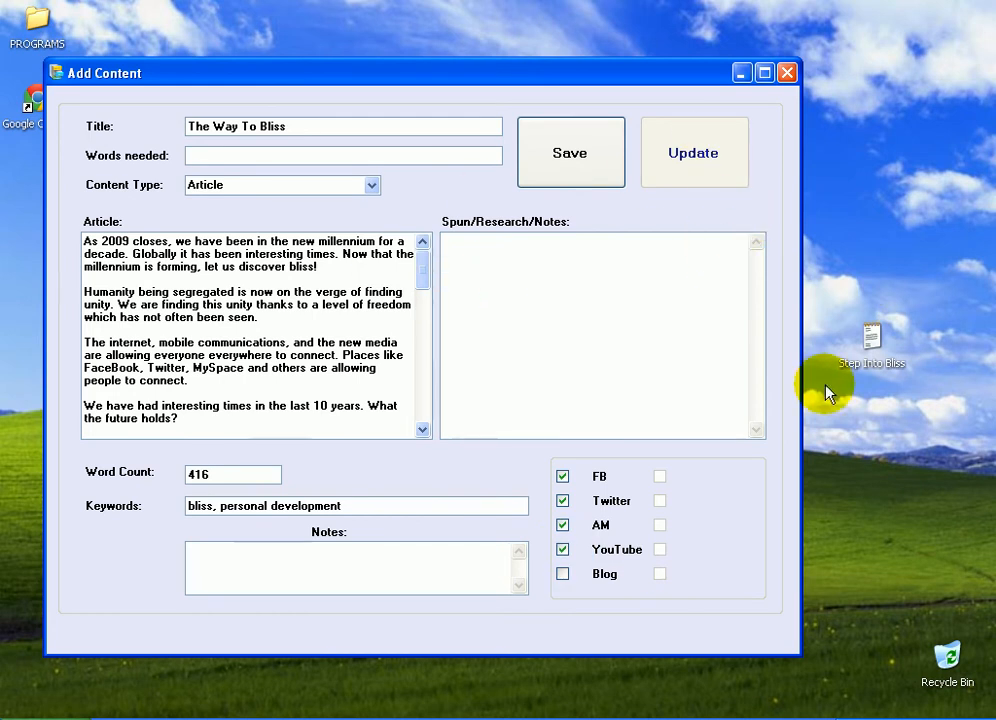
left_click(568, 156)
left_click(500, 423)
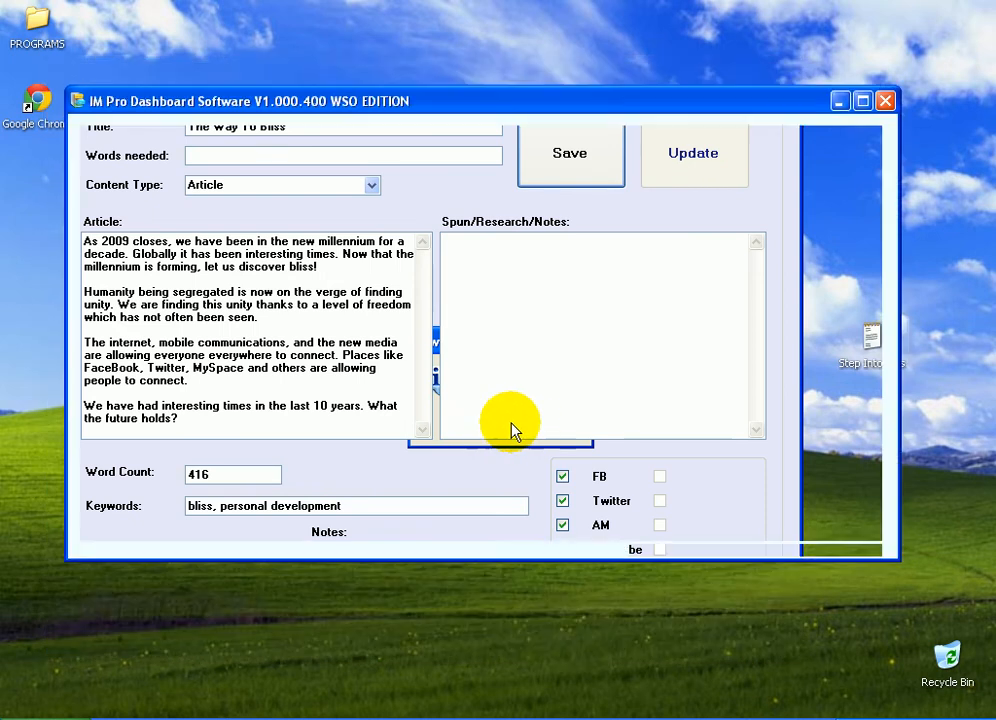
Scroll the Personal Development grid sideways to inspect the new article's row across all columns
left_click(370, 526)
left_click_drag(366, 533, 660, 527)
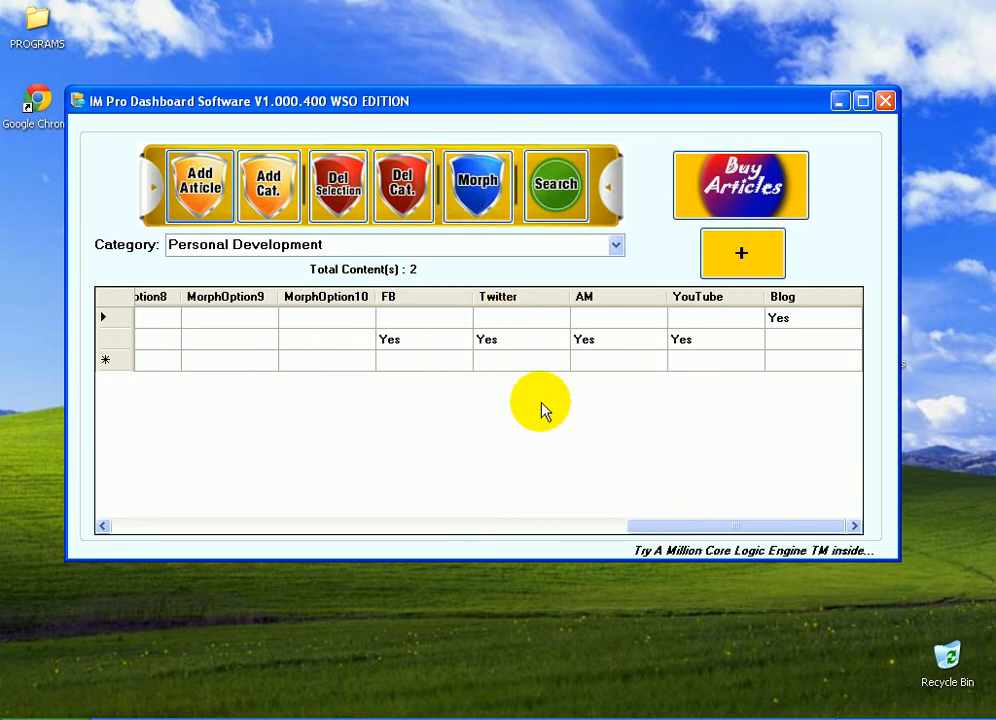
left_click_drag(689, 529, 107, 500)
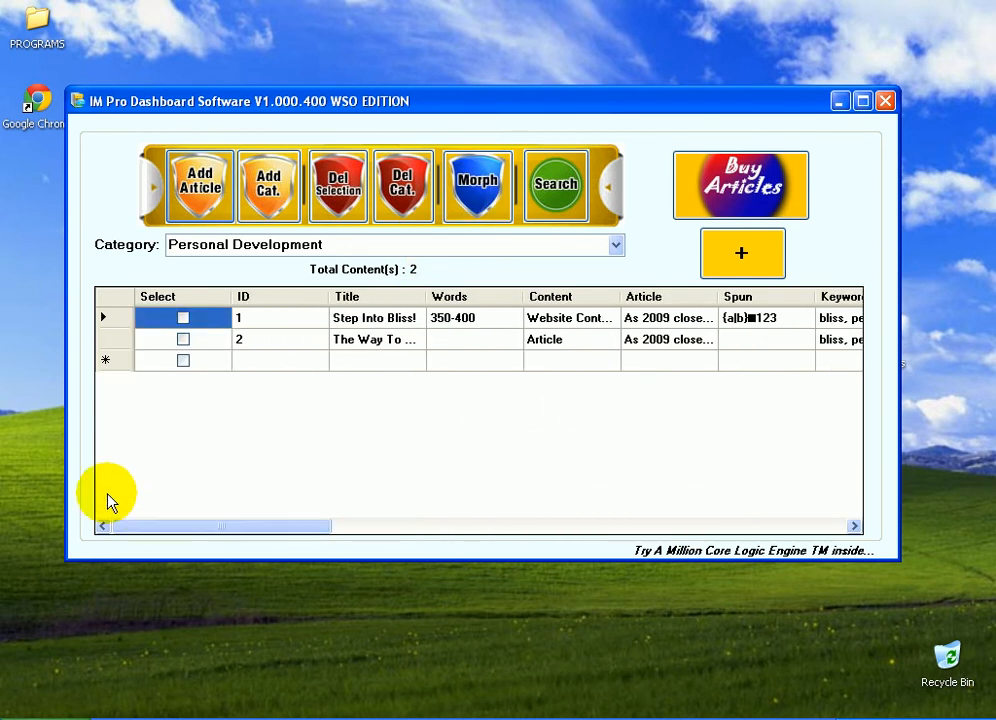
left_click_drag(478, 527, 705, 528)
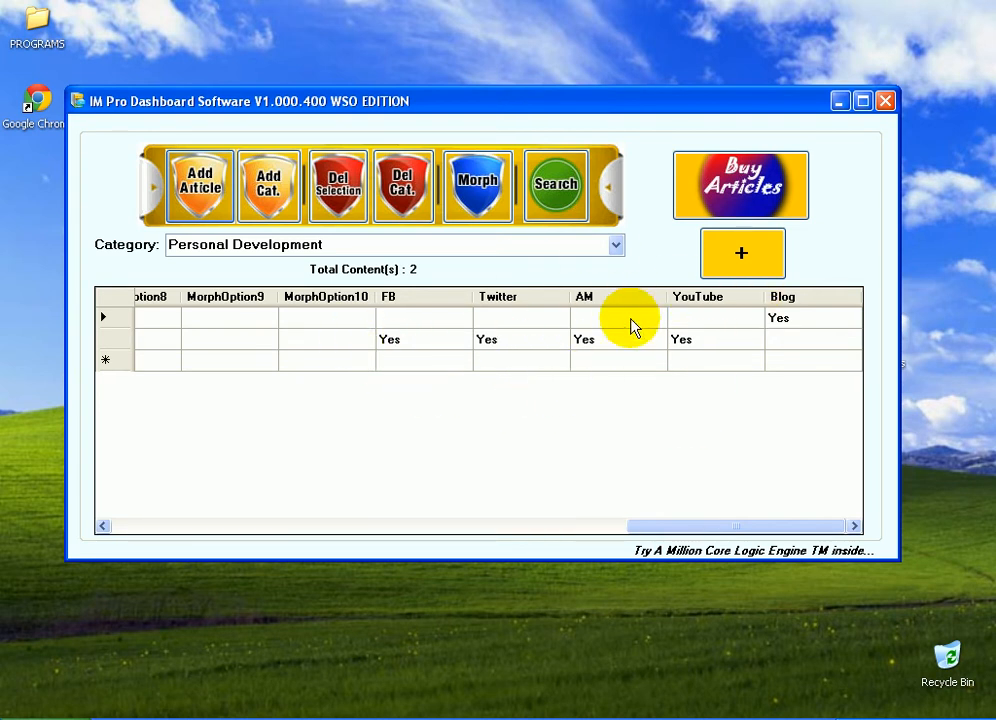
left_click(571, 526)
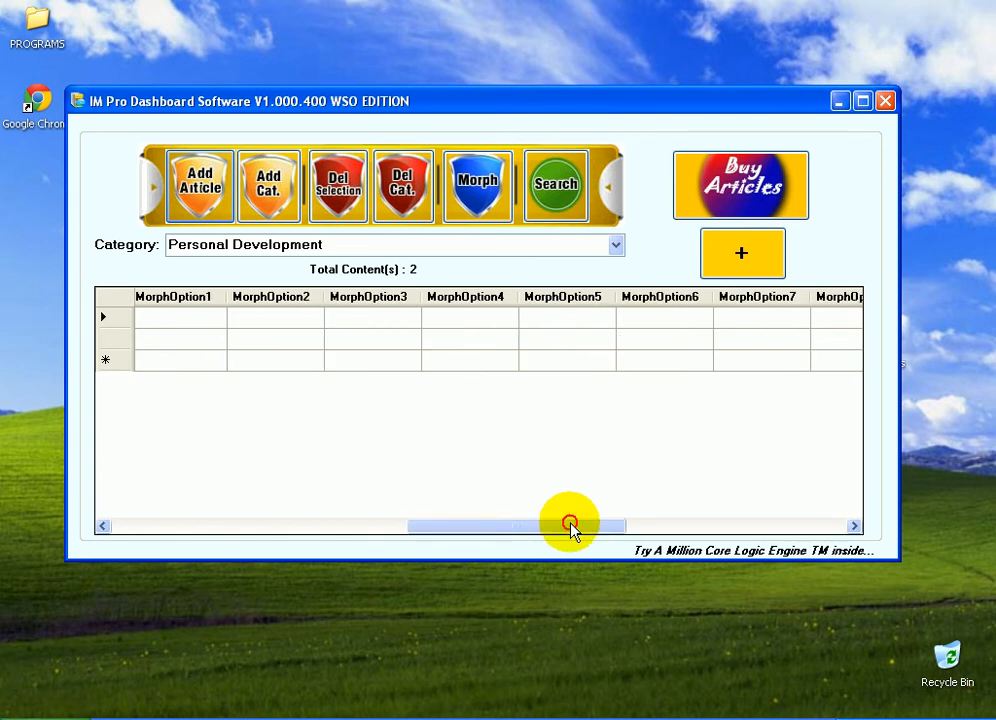
left_click_drag(571, 526, 298, 534)
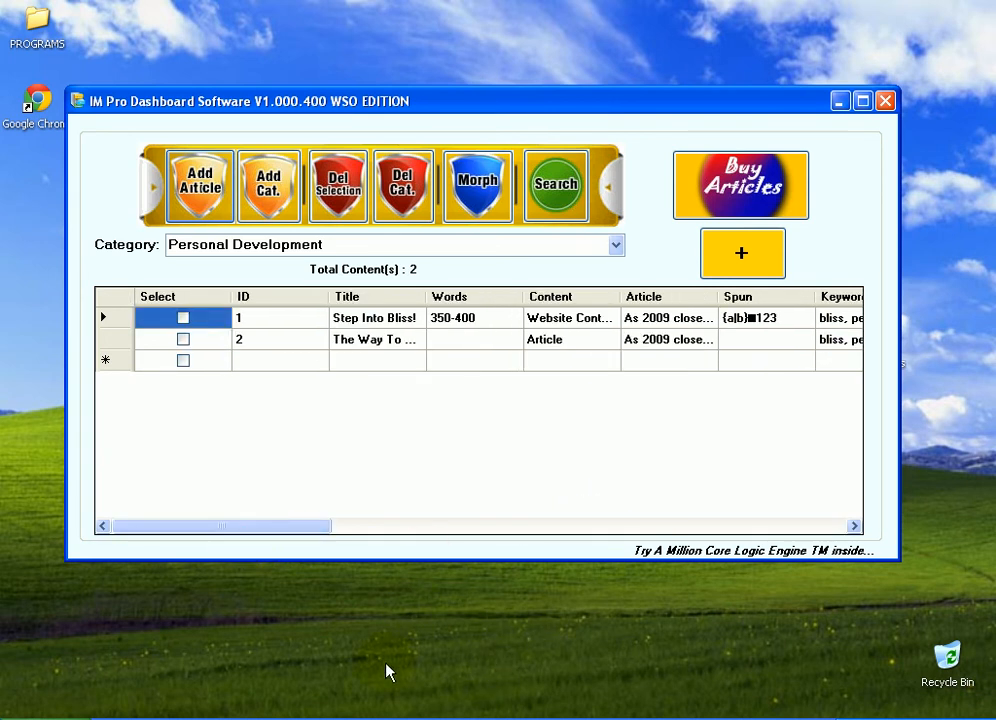
Examine the files in the IM Pro Dashboard program folder
left_click(399, 718)
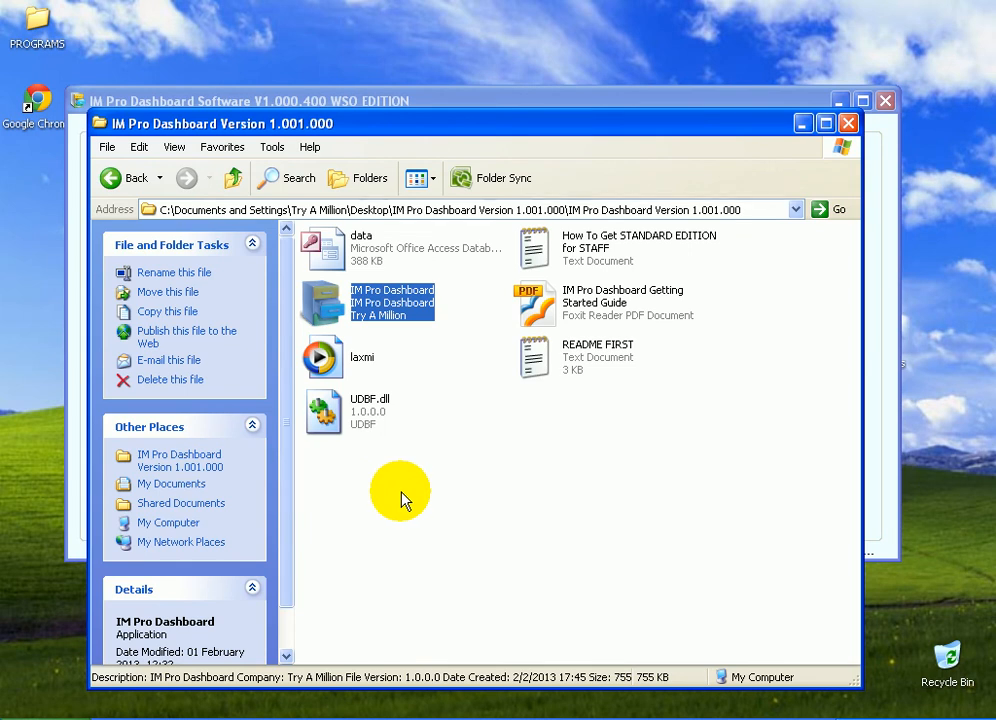
left_click(430, 492)
left_click(349, 511)
left_click_drag(349, 511, 660, 251)
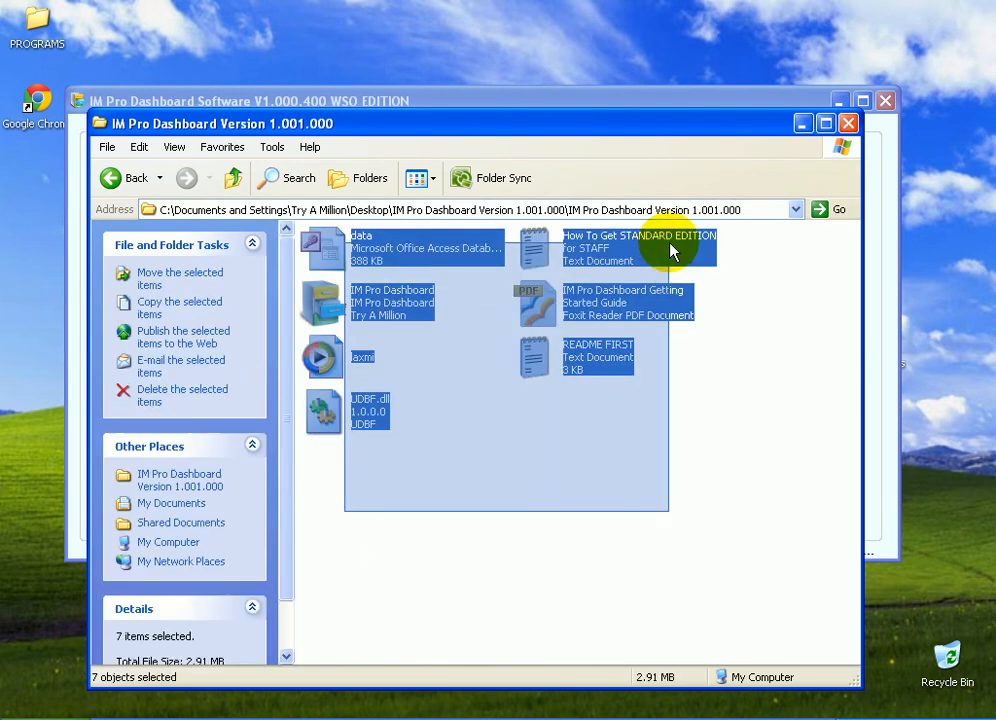
left_click(620, 494)
left_click_drag(392, 494, 668, 258)
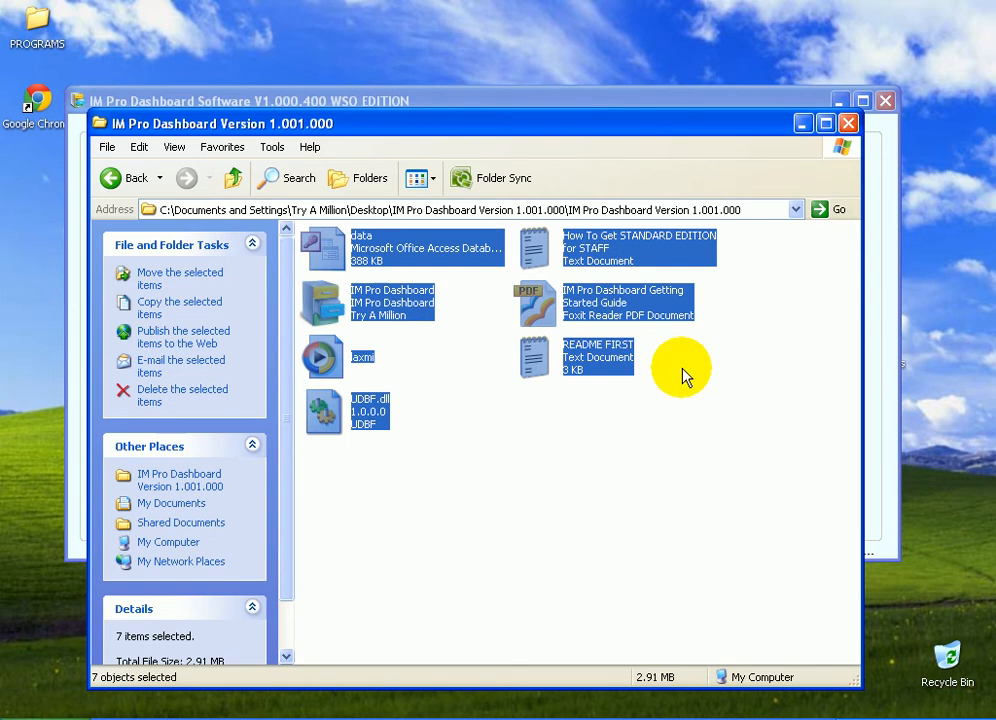
left_click(338, 248)
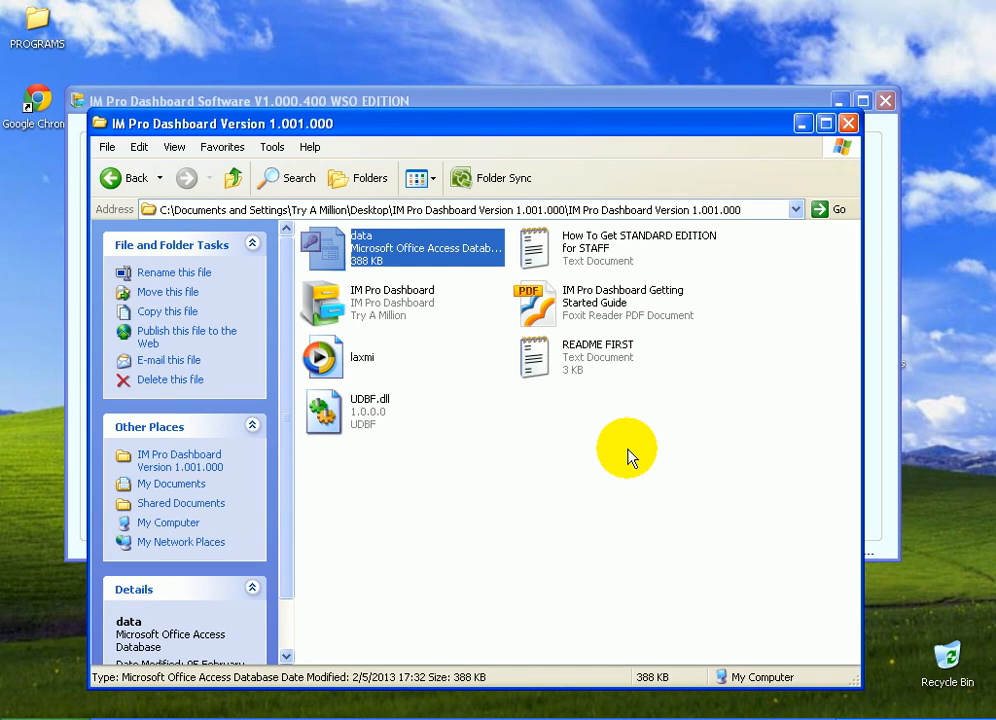
left_click(692, 718)
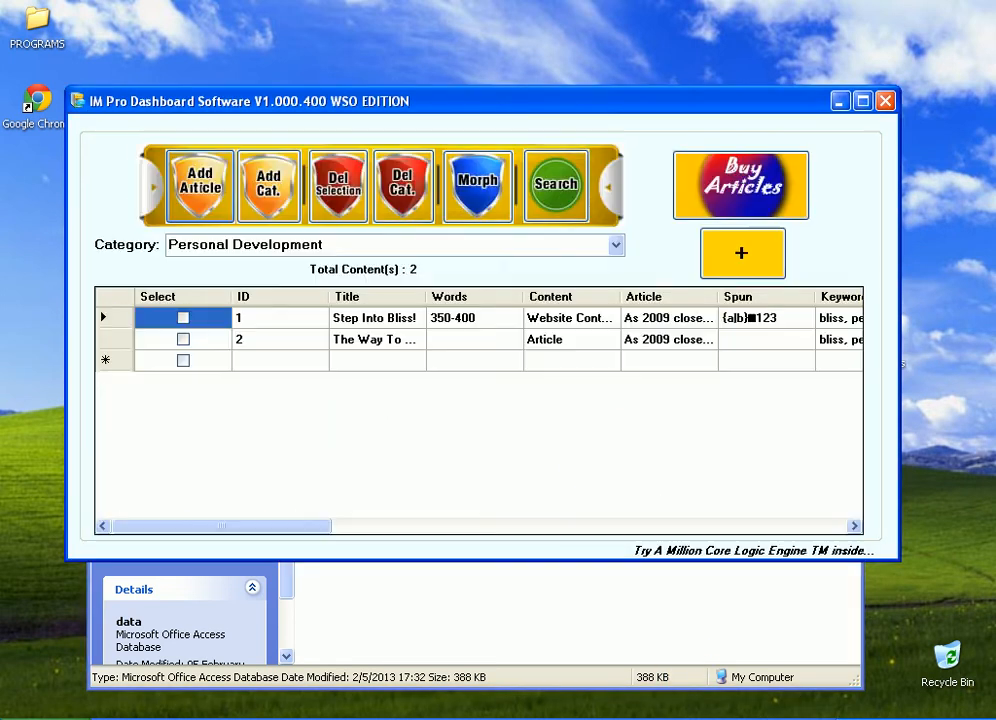
Open a new Notepad window and arrange it alongside the dashboard window
left_click(594, 530)
left_click_drag(484, 529, 268, 500)
key("super")
left_click(107, 276)
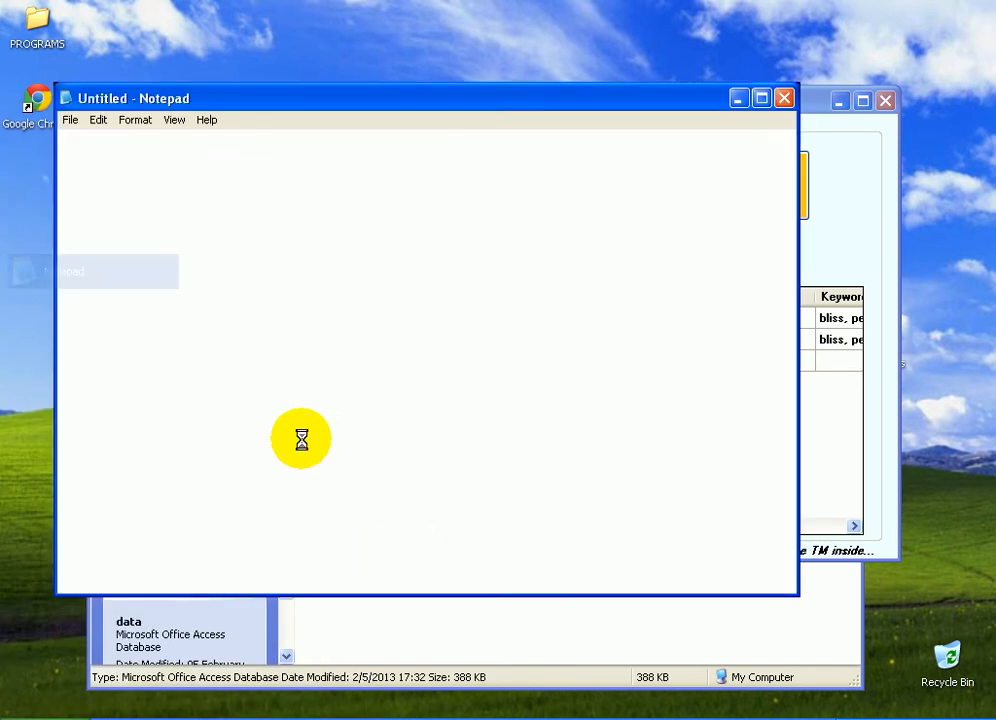
left_click_drag(347, 98, 450, 405)
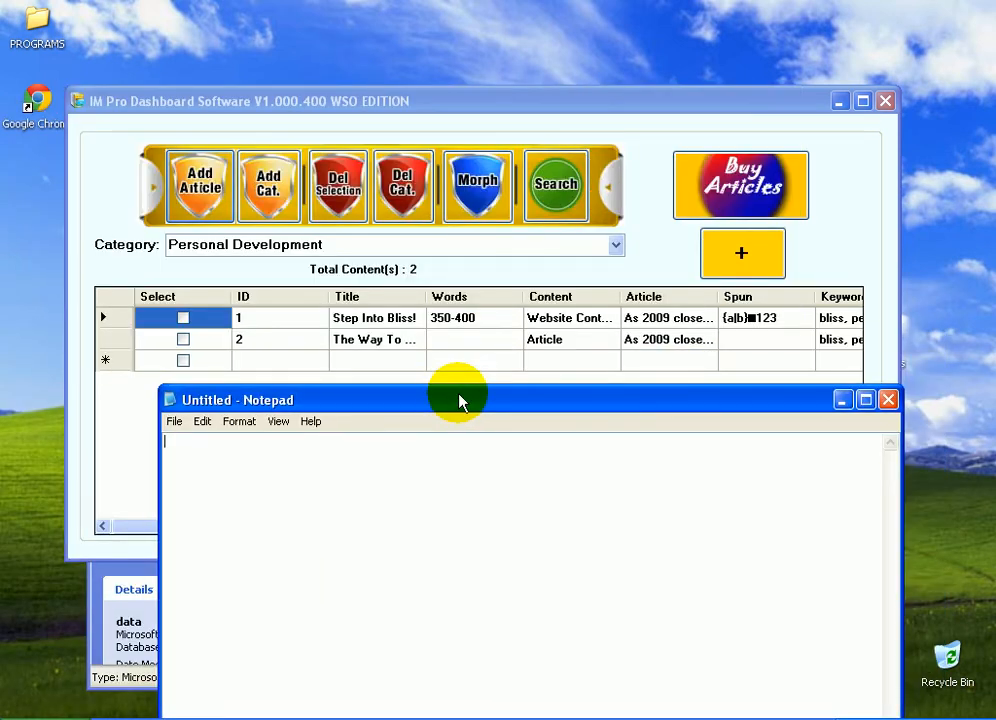
left_click(356, 318)
left_click_drag(393, 98, 367, 6)
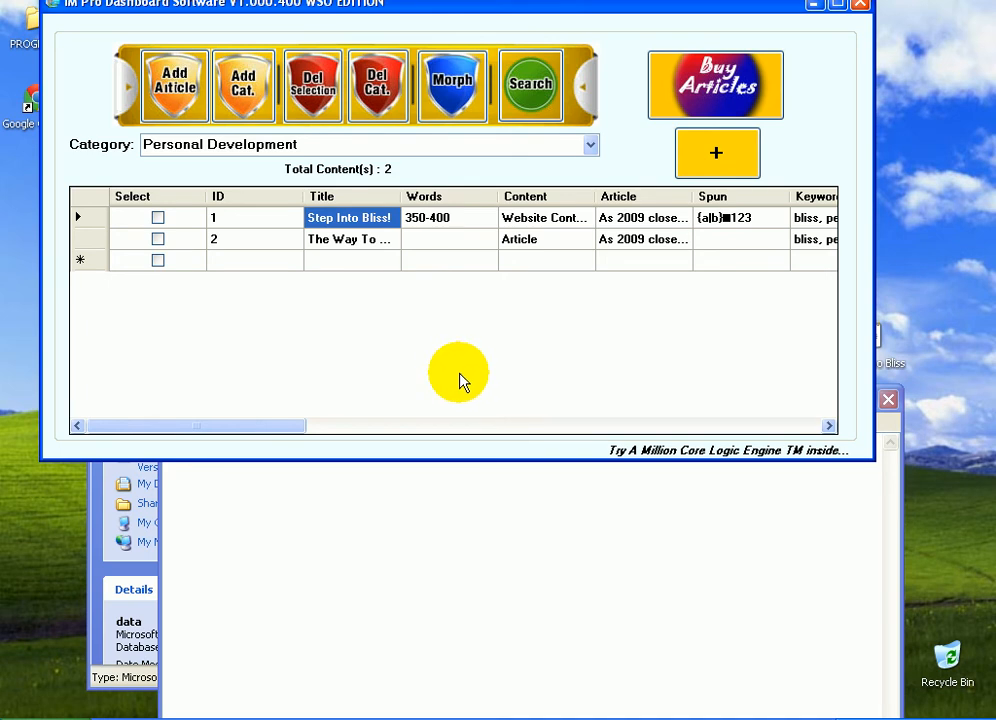
Copy the Step Into Bliss title from the grid and paste it into Notepad
left_click(273, 220)
left_click(333, 220)
left_click(333, 240)
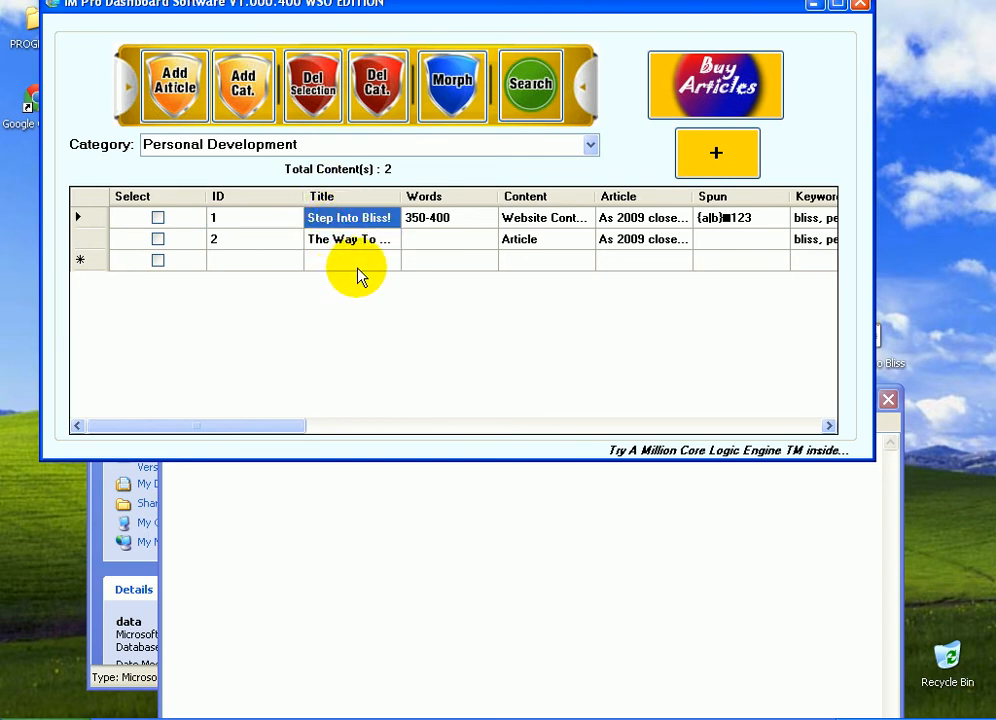
left_click(421, 557)
type("Step Into Bliss!")
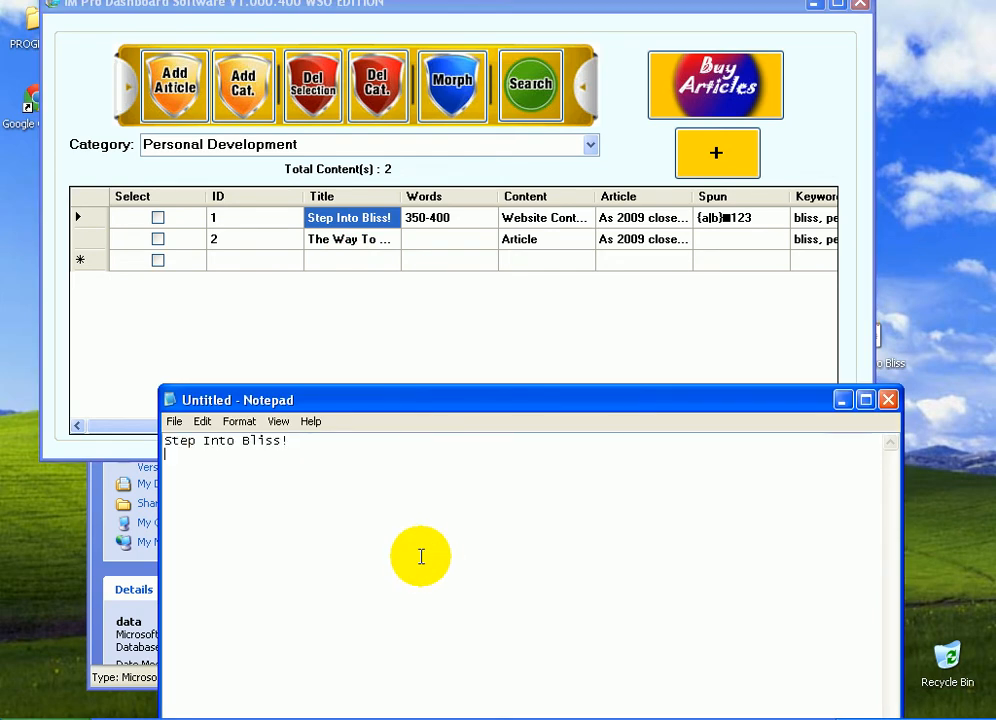
Copy the first article's text from the grid's Article cell and paste it into Notepad
left_click(645, 219)
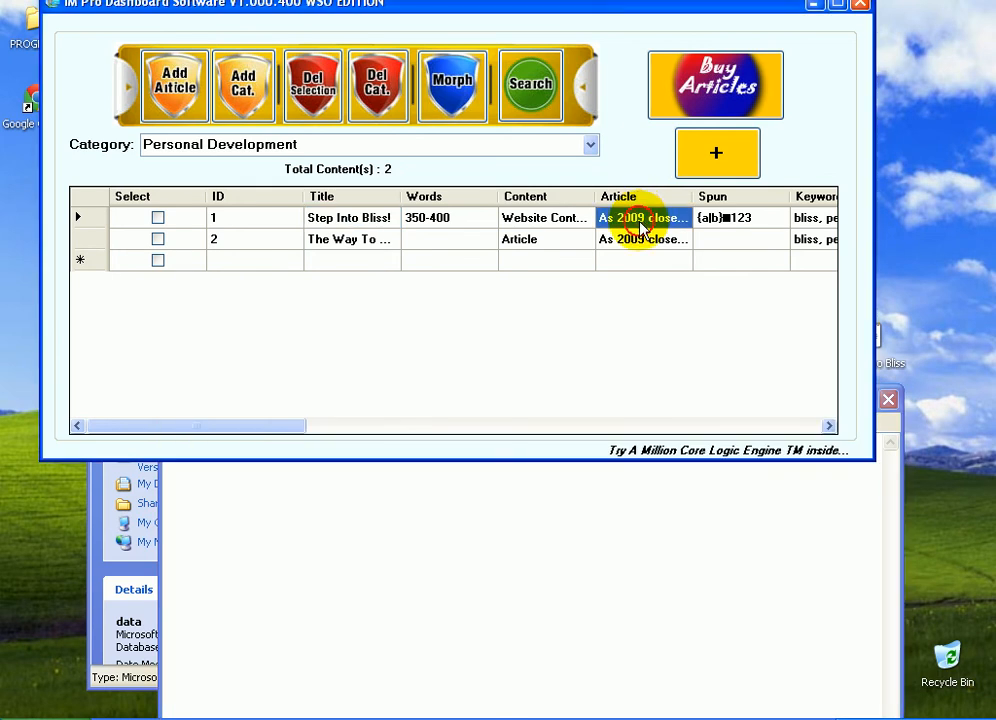
left_click(420, 534)
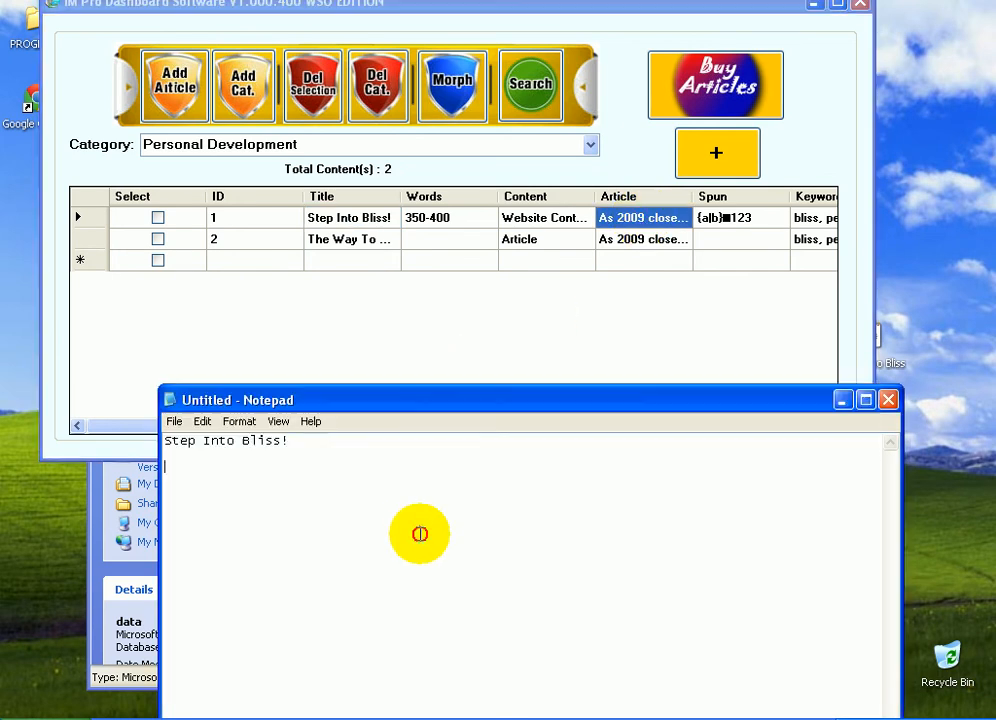
key("ctrl+v")
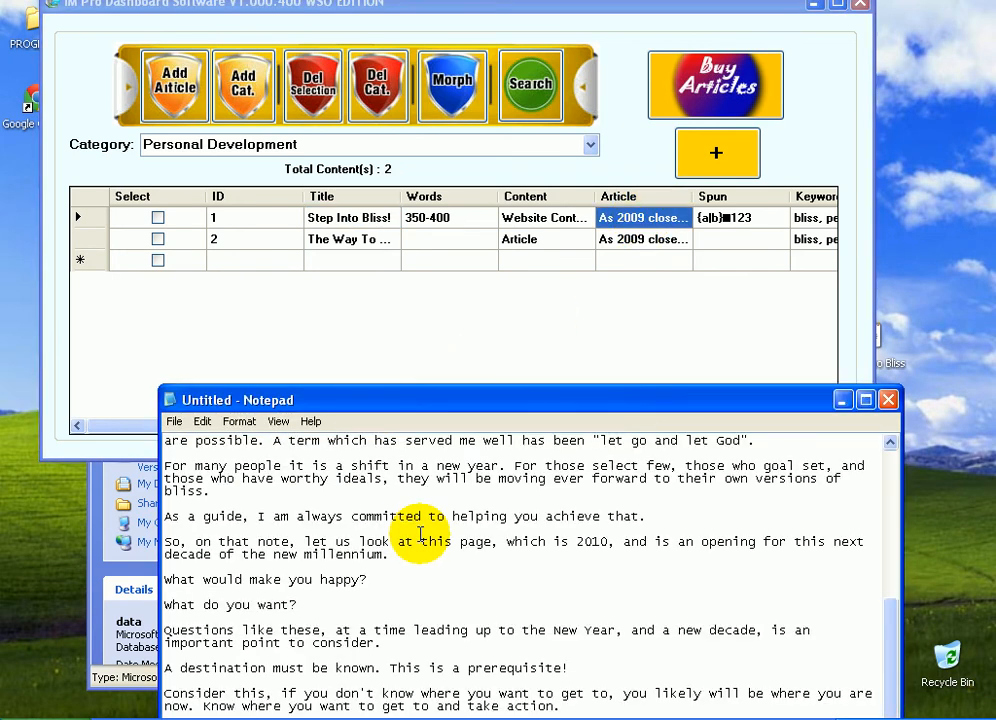
Review the pasted article text in Notepad and move between the grid cells of the first row
scroll(429, 438, "up", 7)
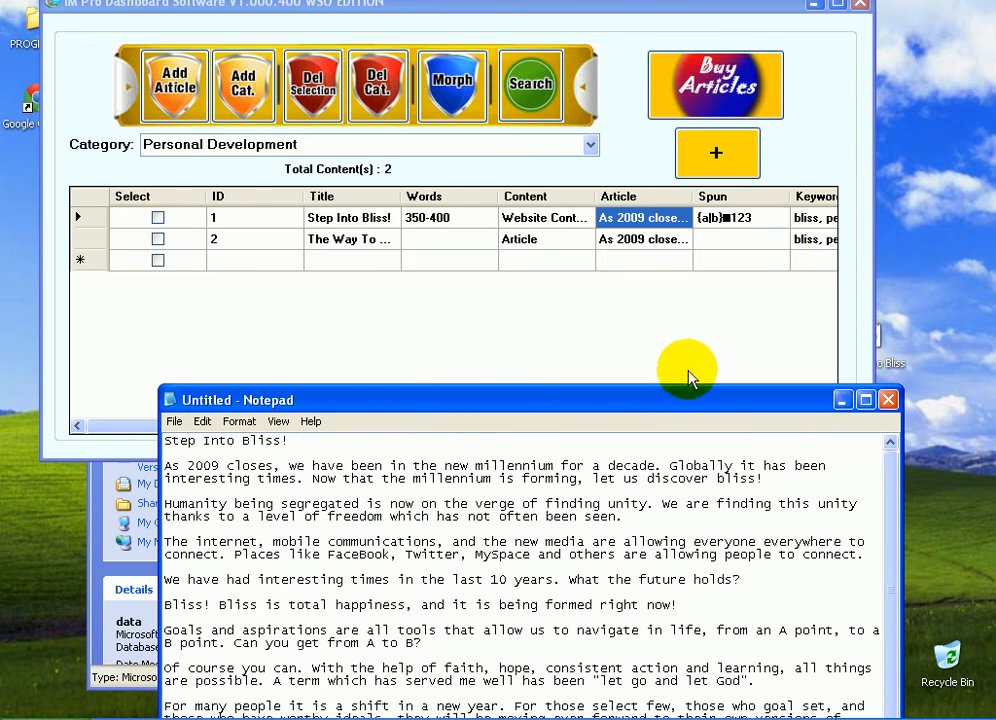
left_click(685, 378)
key("Right")
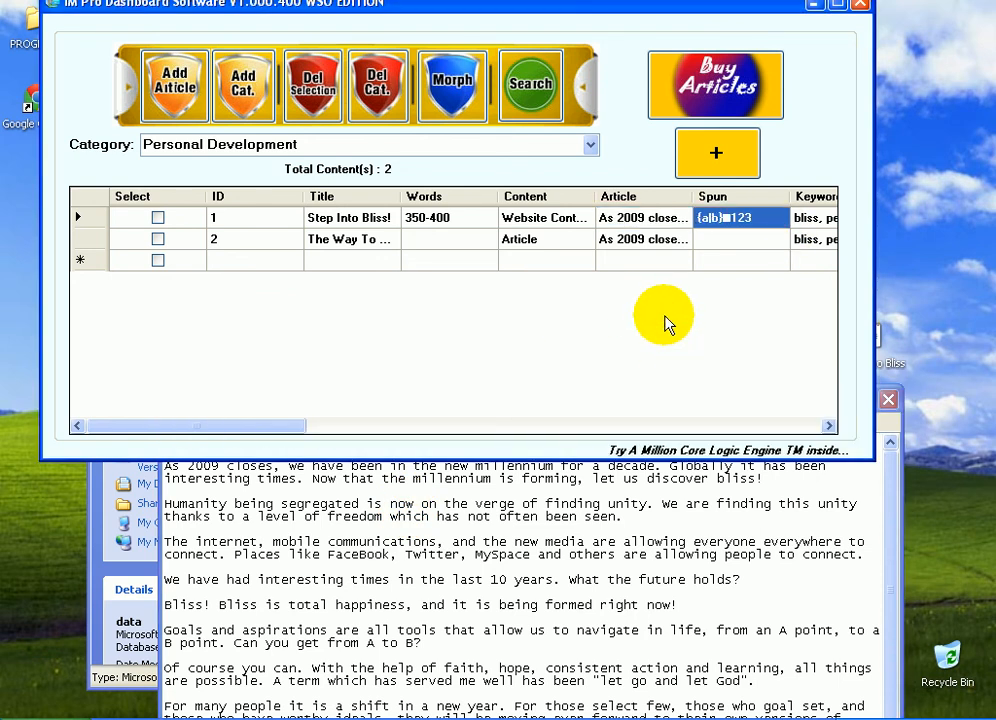
key("Left")
key("Left")
key("Left")
key("Left")
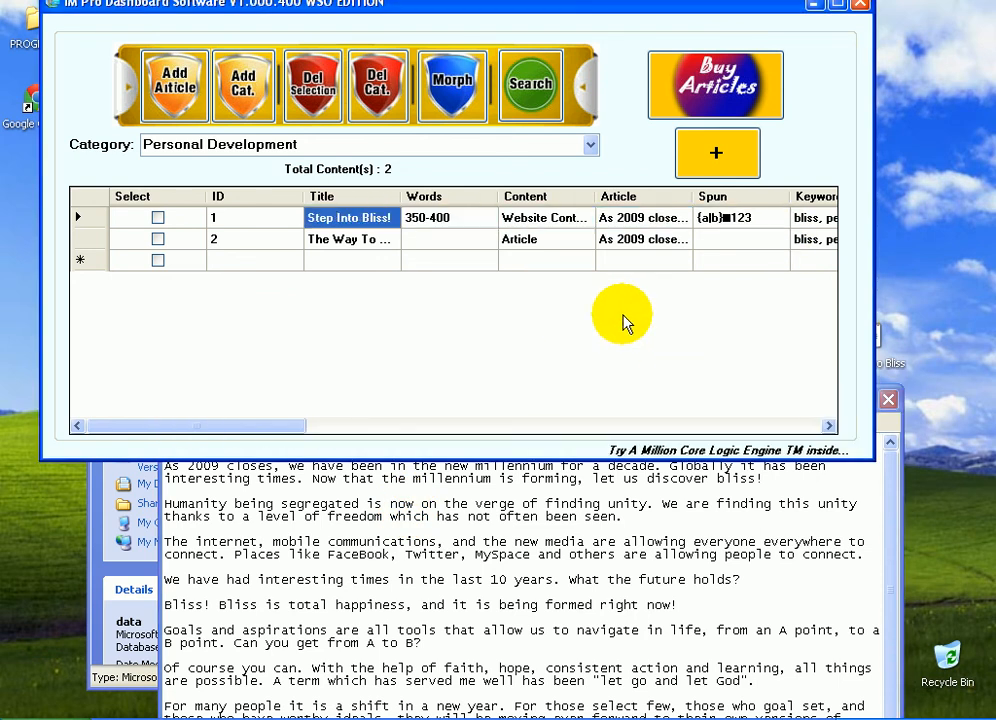
left_click(407, 509)
left_click_drag(460, 389, 320, 177)
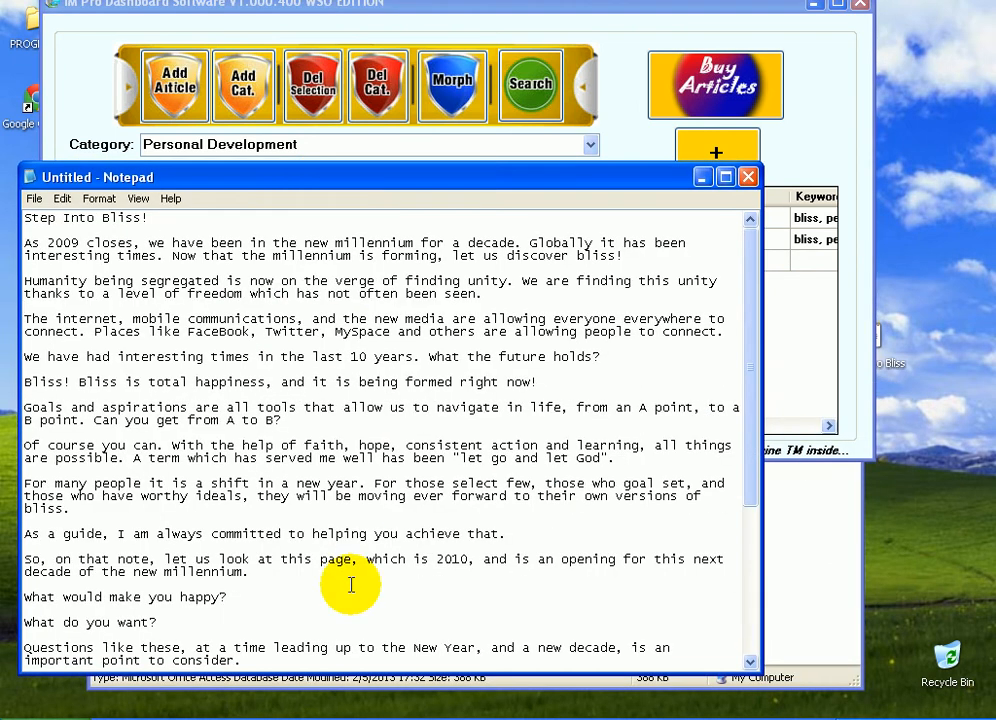
left_click_drag(760, 431, 742, 653)
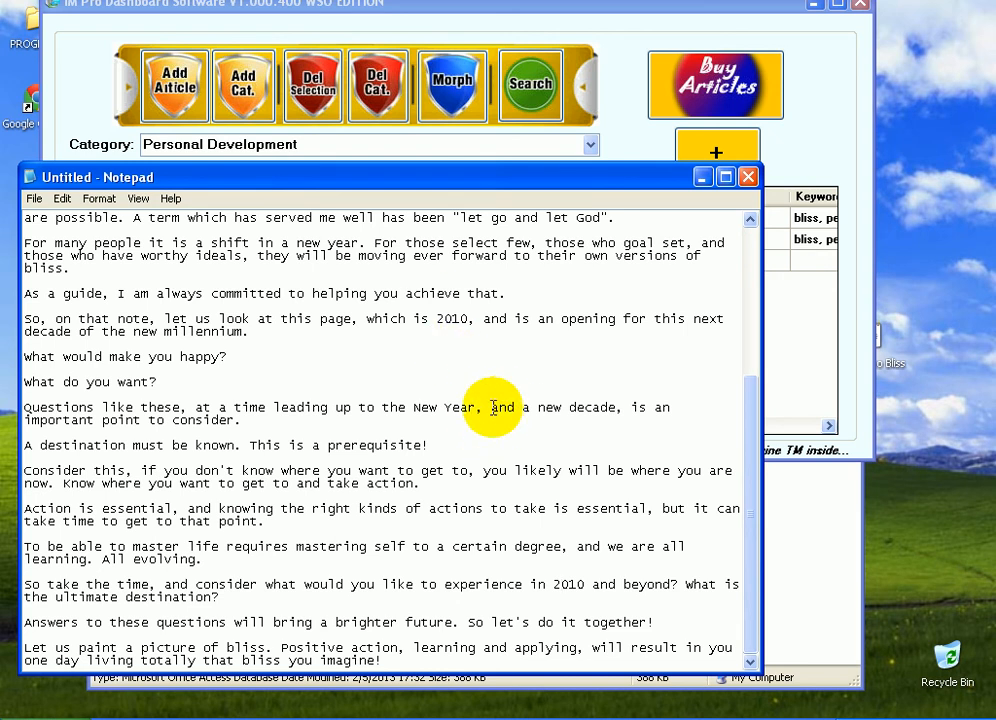
left_click_drag(688, 177, 834, 396)
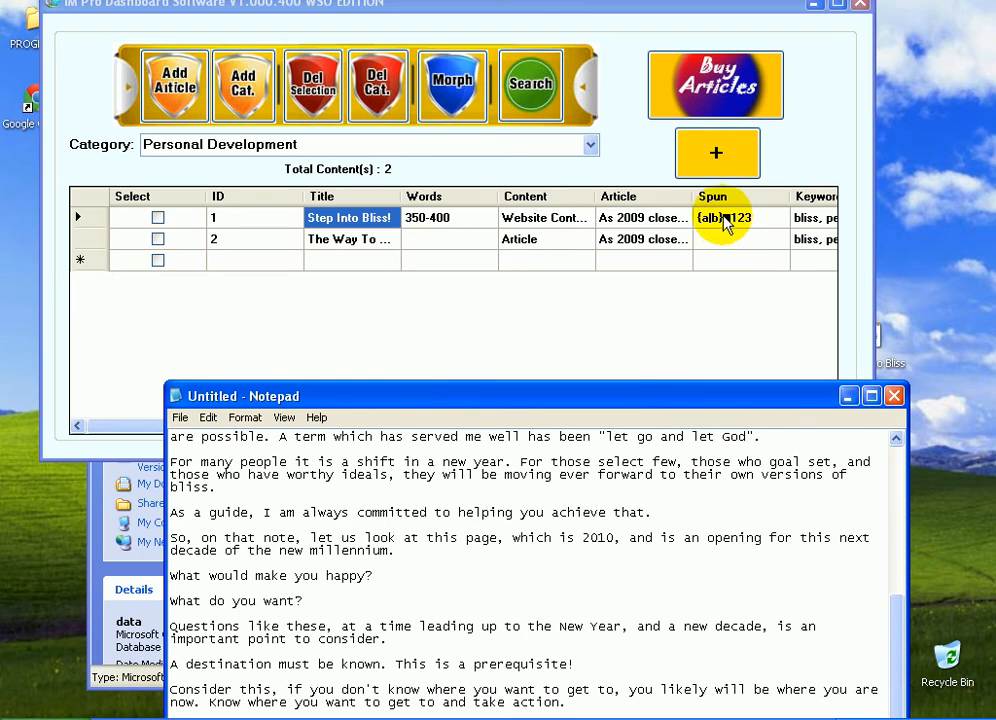
Open the Step Into Bliss entry in the content editor and save it with Update
double_click(724, 220)
left_click(531, 356)
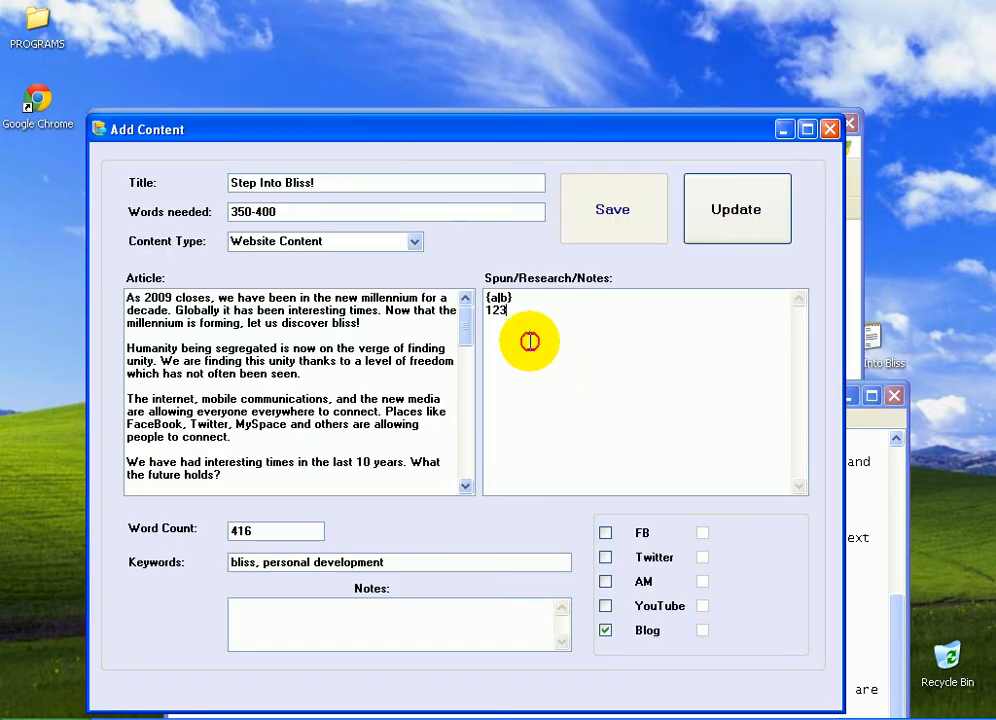
left_click(733, 190)
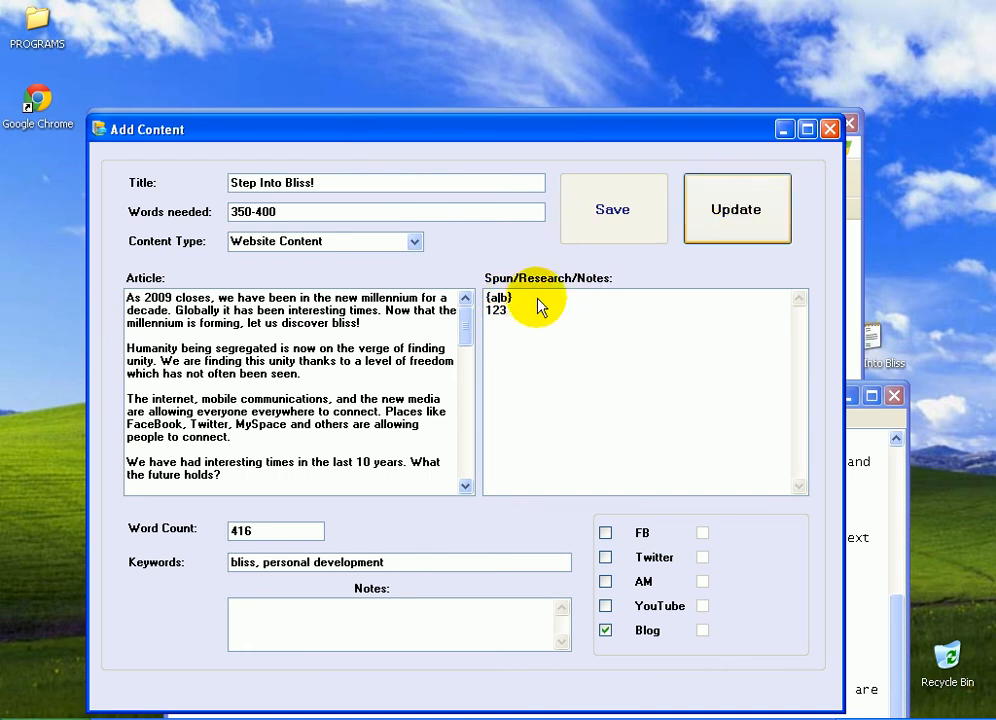
left_click(736, 223)
left_click(498, 418)
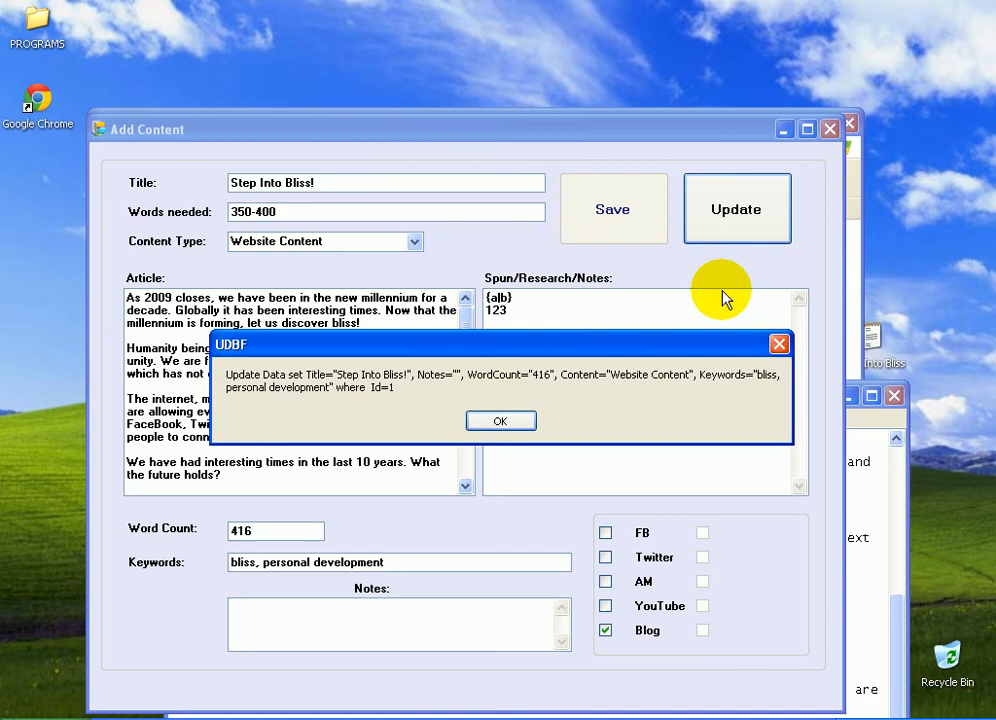
left_click(501, 422)
left_click(733, 215)
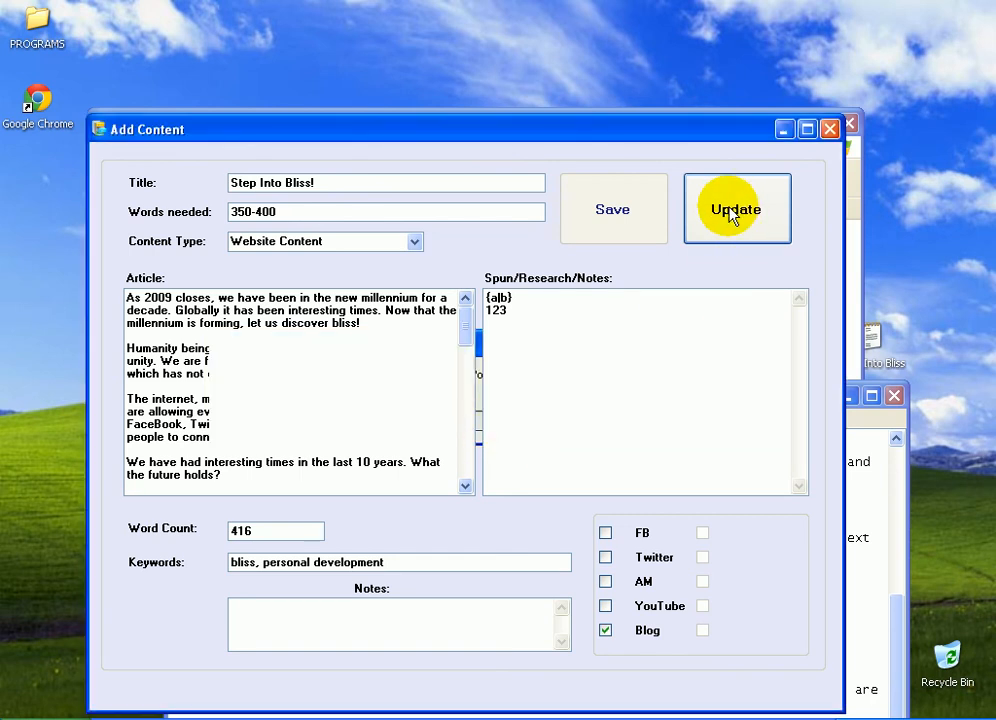
left_click(496, 416)
left_click(537, 424)
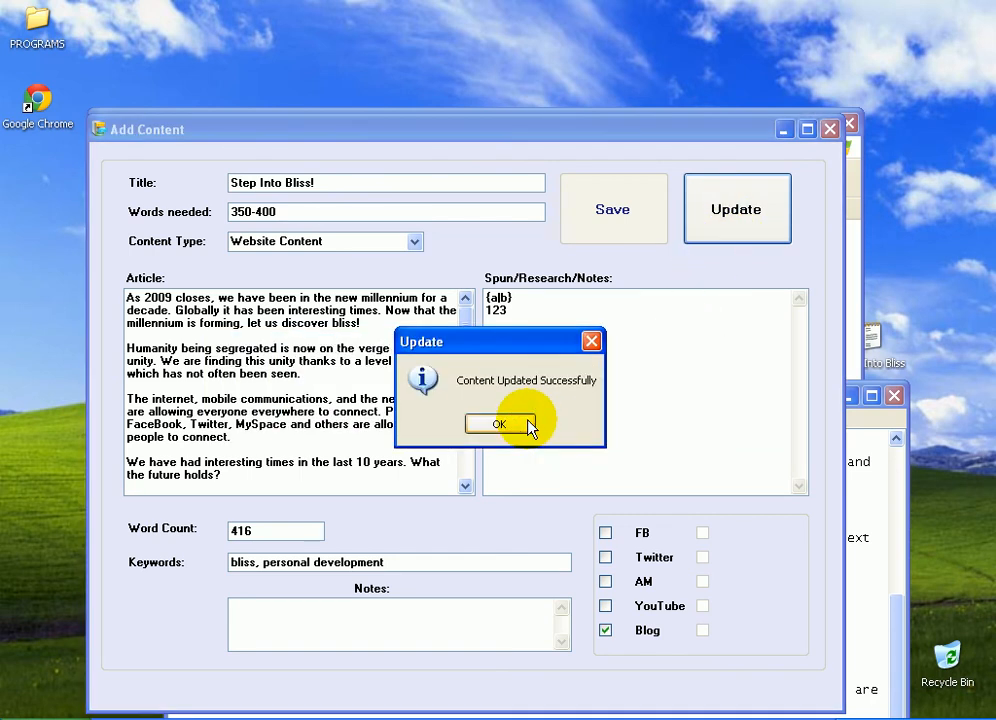
left_click(525, 422)
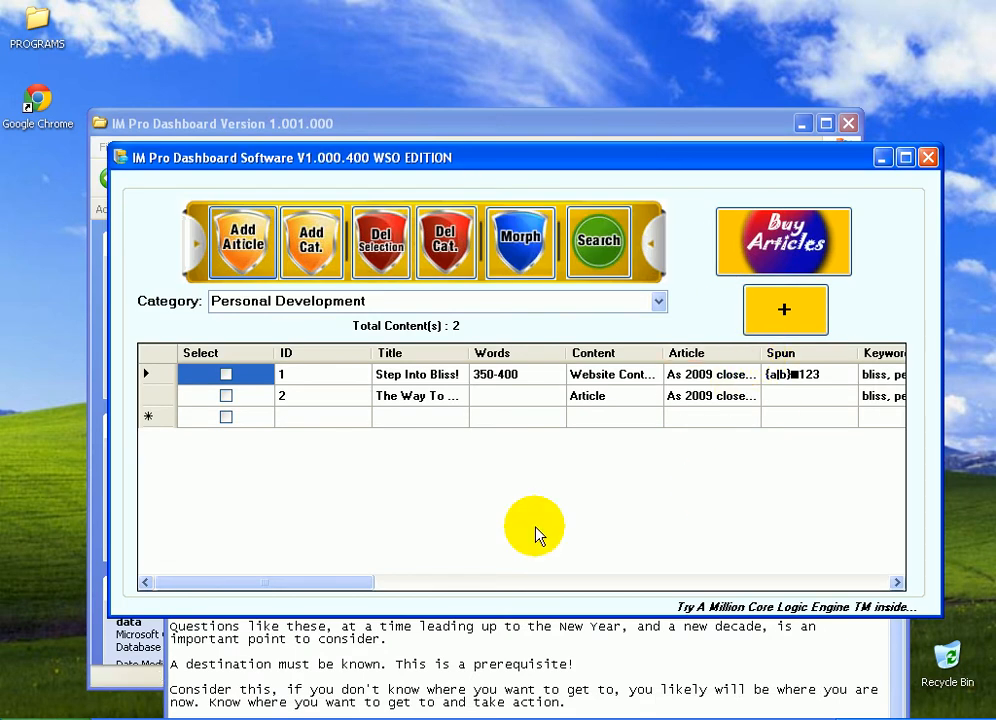
Reopen the Step Into Bliss entry, reposition the editor window, and update the entry again
left_click(463, 584)
left_click_drag(463, 588, 403, 587)
left_click(296, 376)
double_click(296, 376)
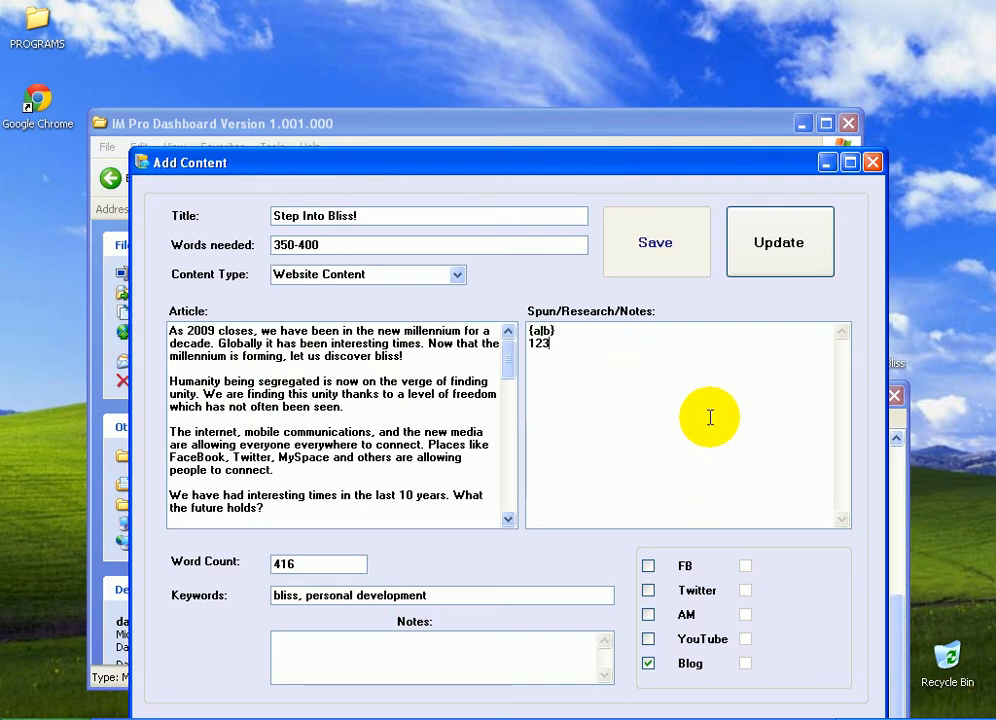
left_click_drag(715, 172, 719, 210)
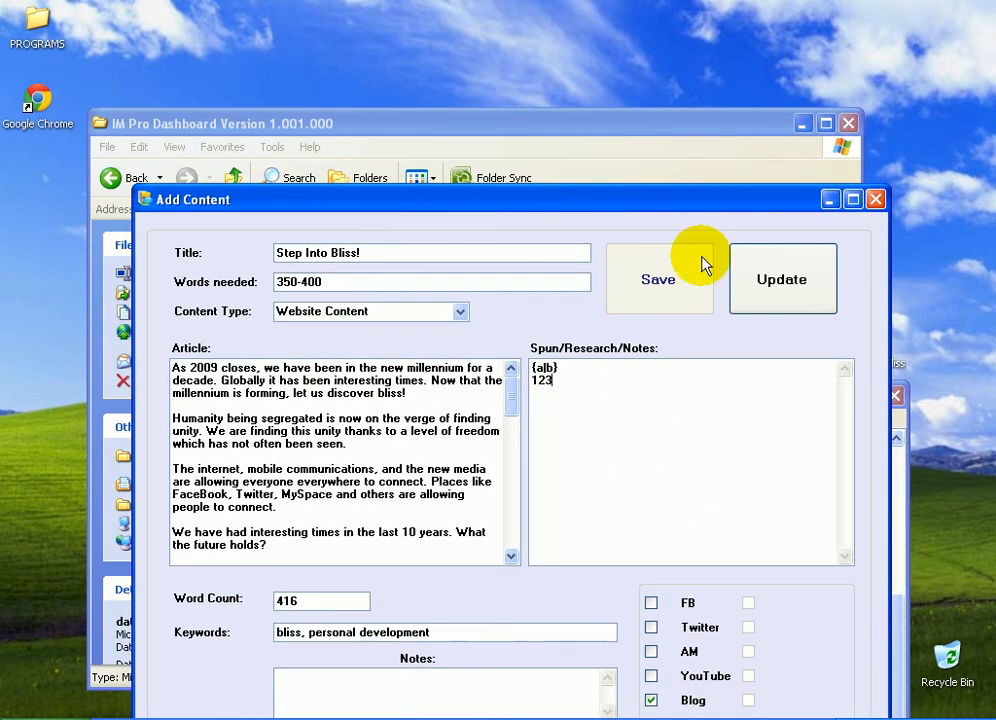
left_click(800, 274)
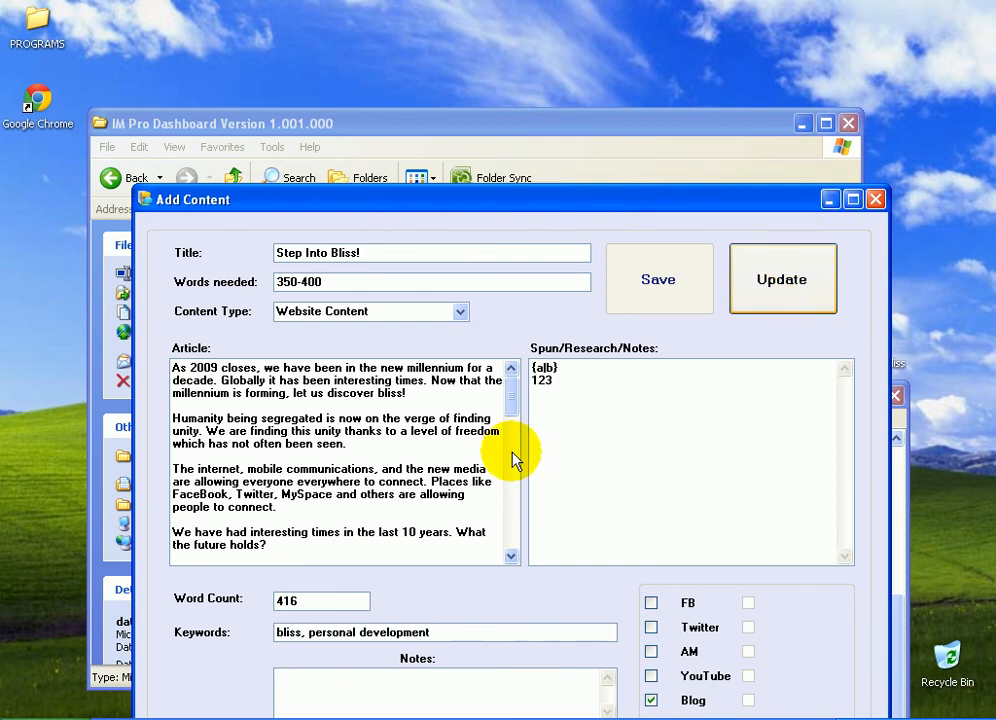
left_click(499, 427)
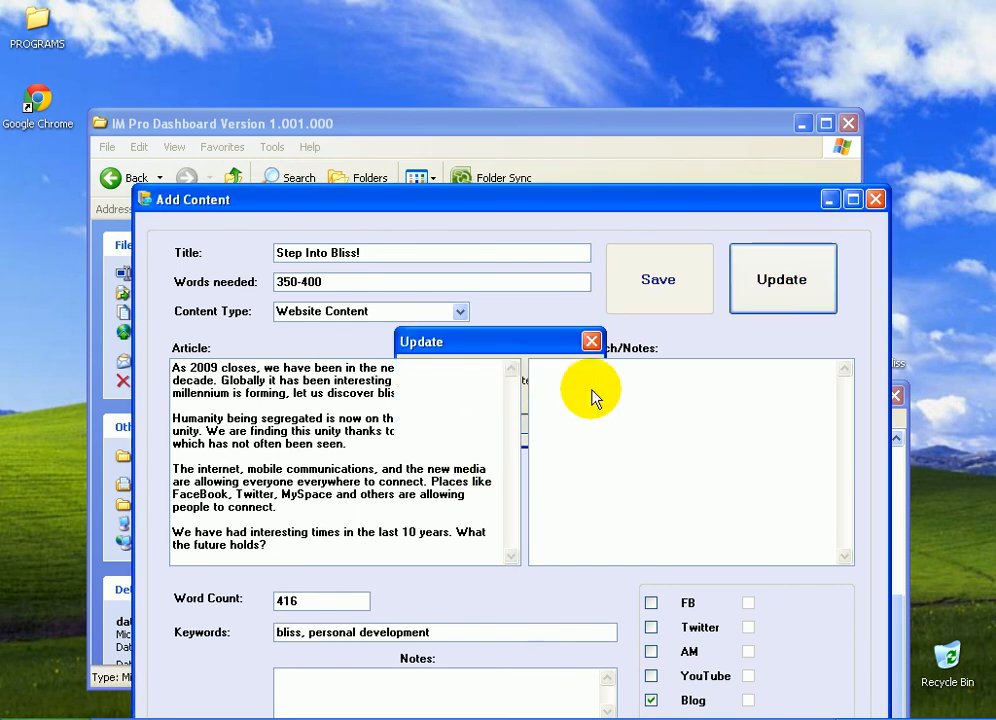
left_click(499, 470)
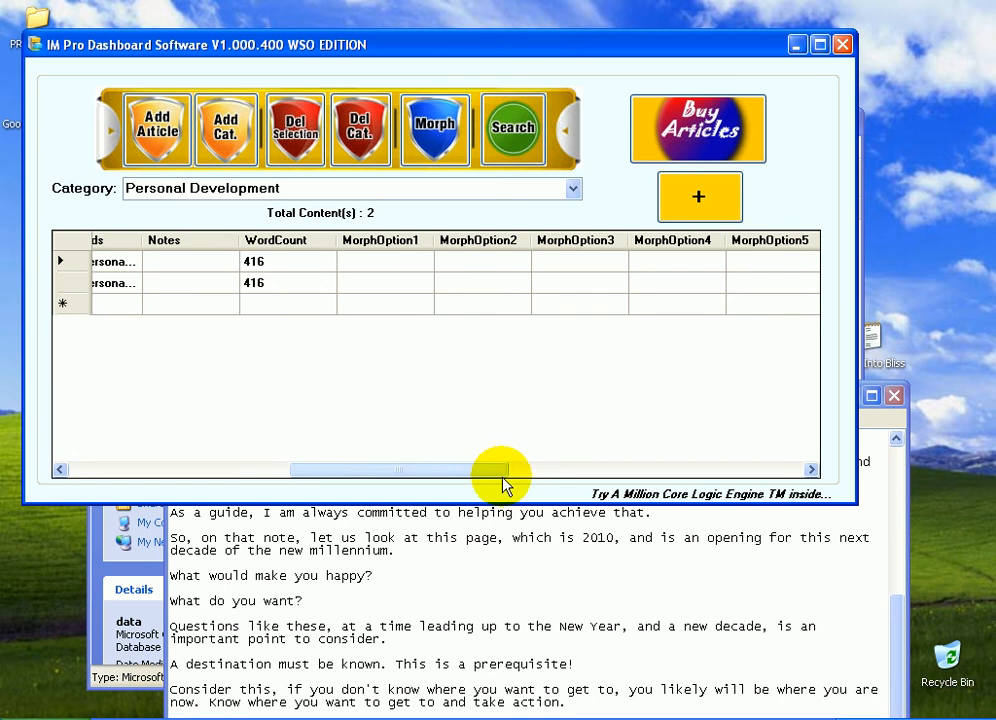
Scroll the grid across the social columns, then open The Way To Bliss entry and update it
left_click_drag(416, 476, 318, 469)
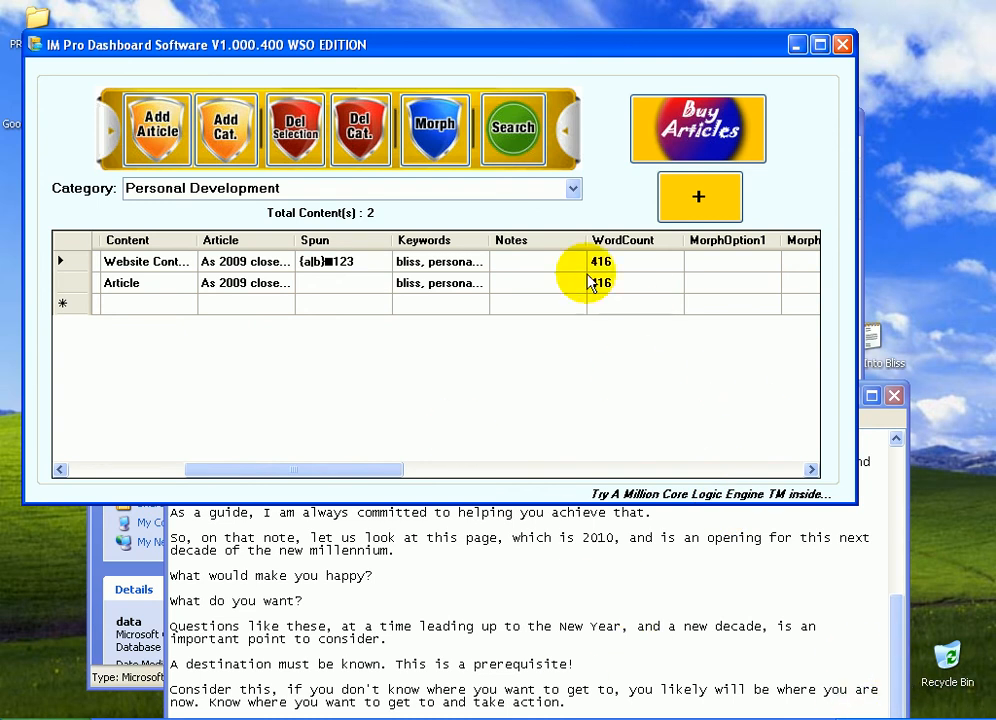
left_click(480, 461)
left_click_drag(480, 470, 689, 476)
left_click(418, 262)
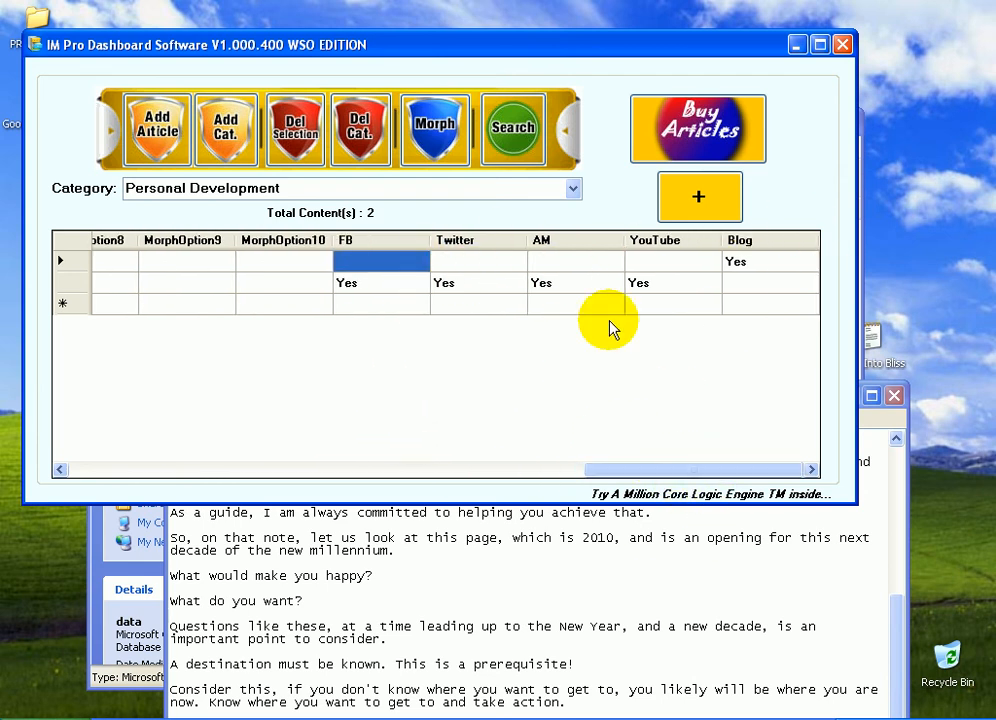
left_click(395, 284)
double_click(395, 284)
left_click(564, 500)
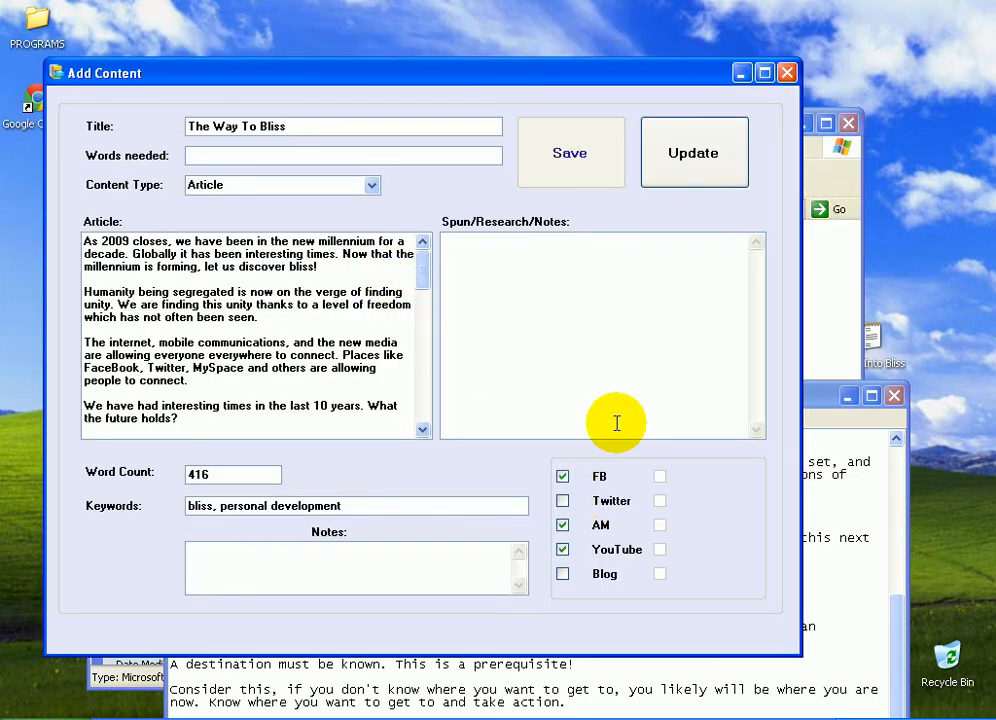
left_click(668, 178)
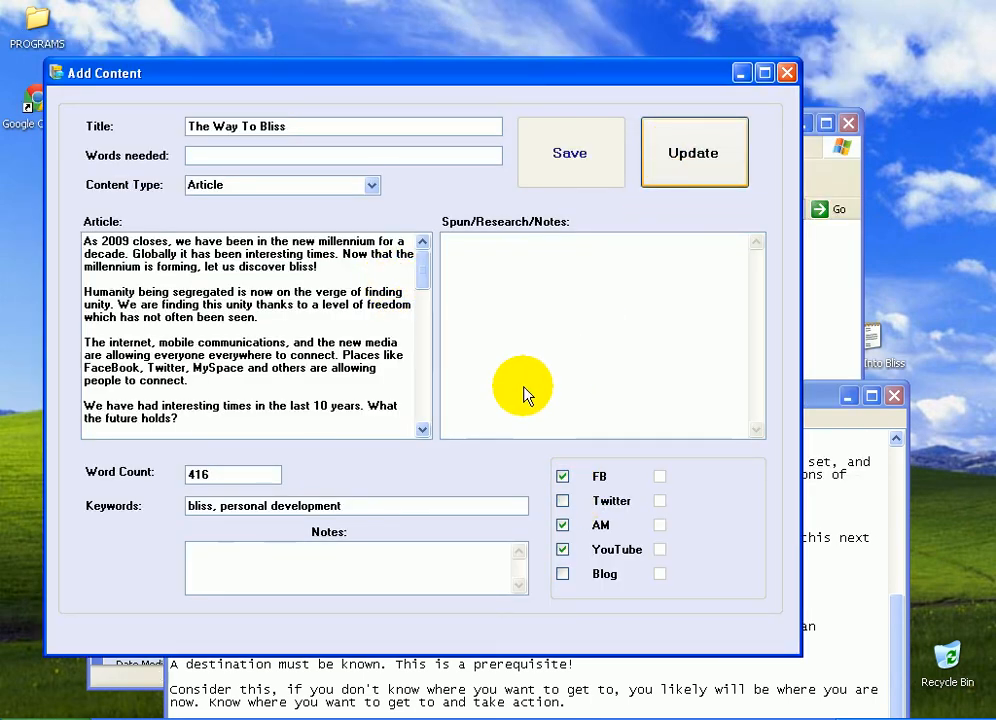
left_click(500, 424)
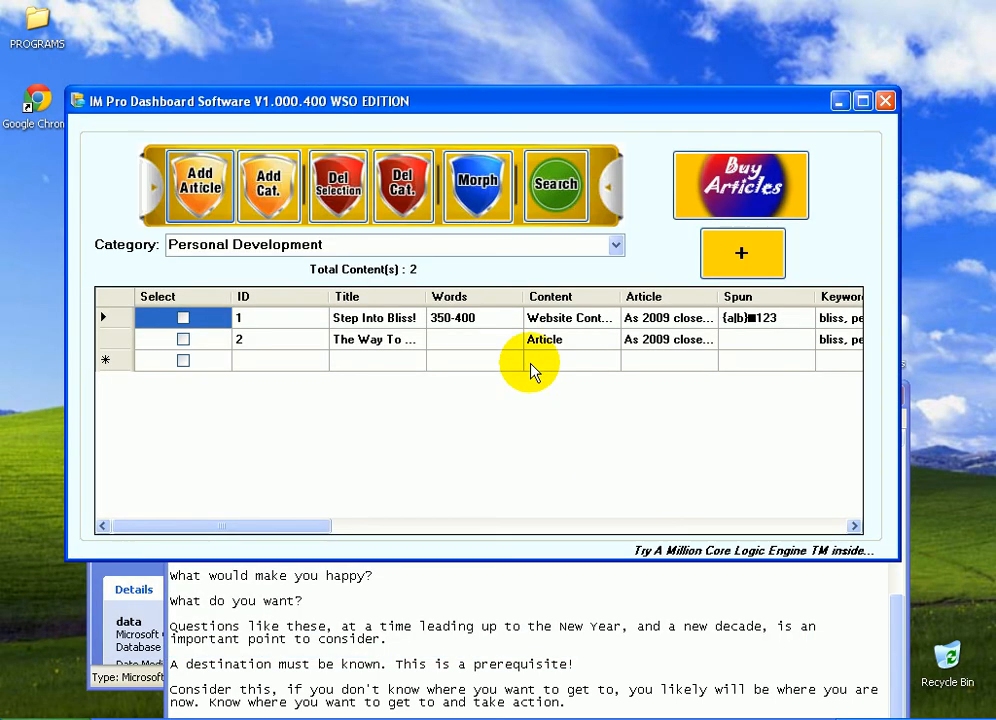
Enable Twitter for The Way To Bliss entry and update it
left_click(696, 525)
left_click(645, 525)
left_click(707, 525)
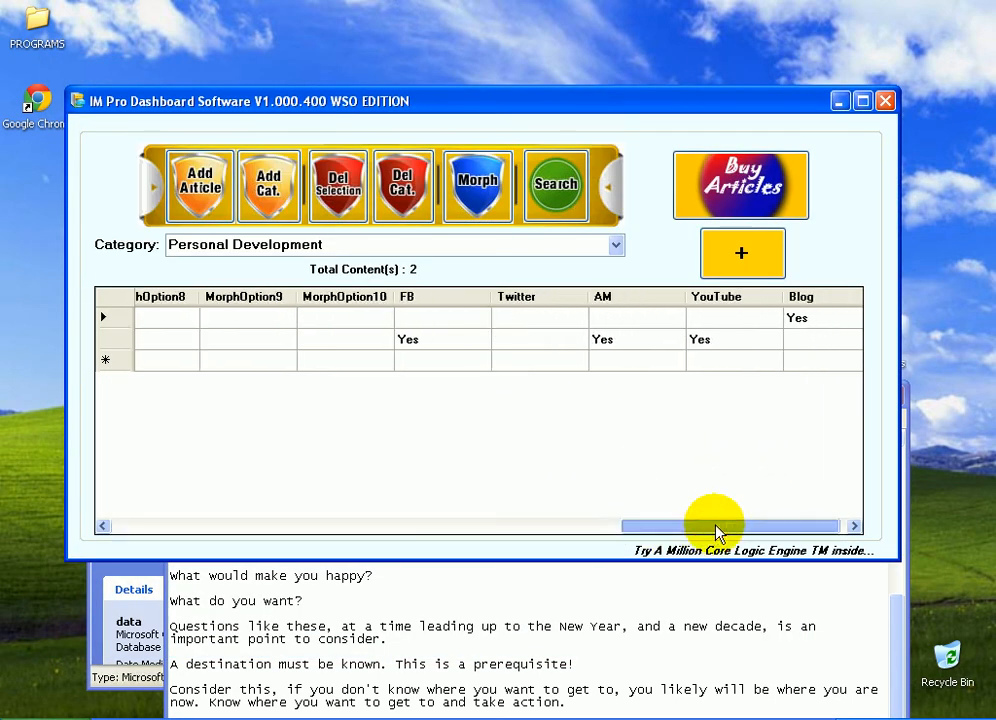
double_click(509, 342)
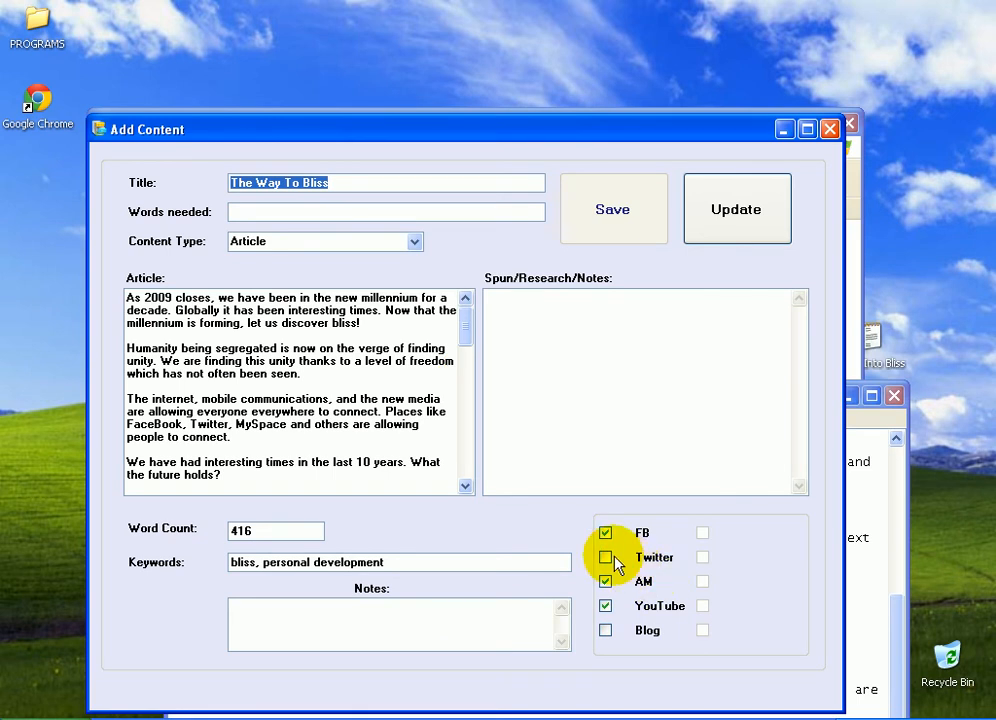
left_click(604, 557)
left_click(706, 190)
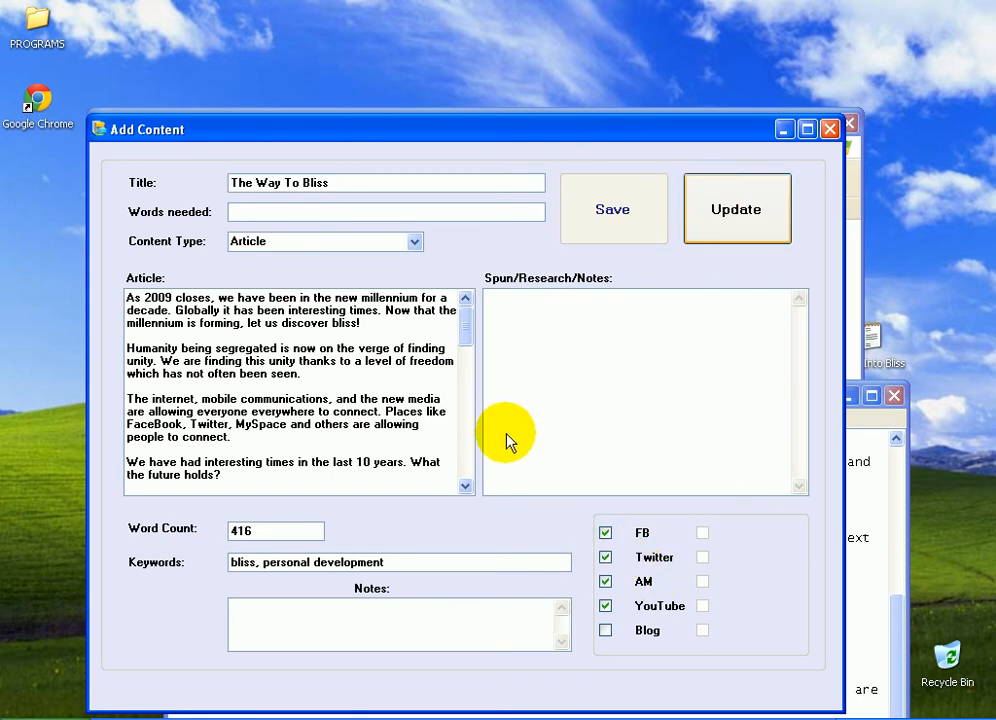
left_click(589, 339)
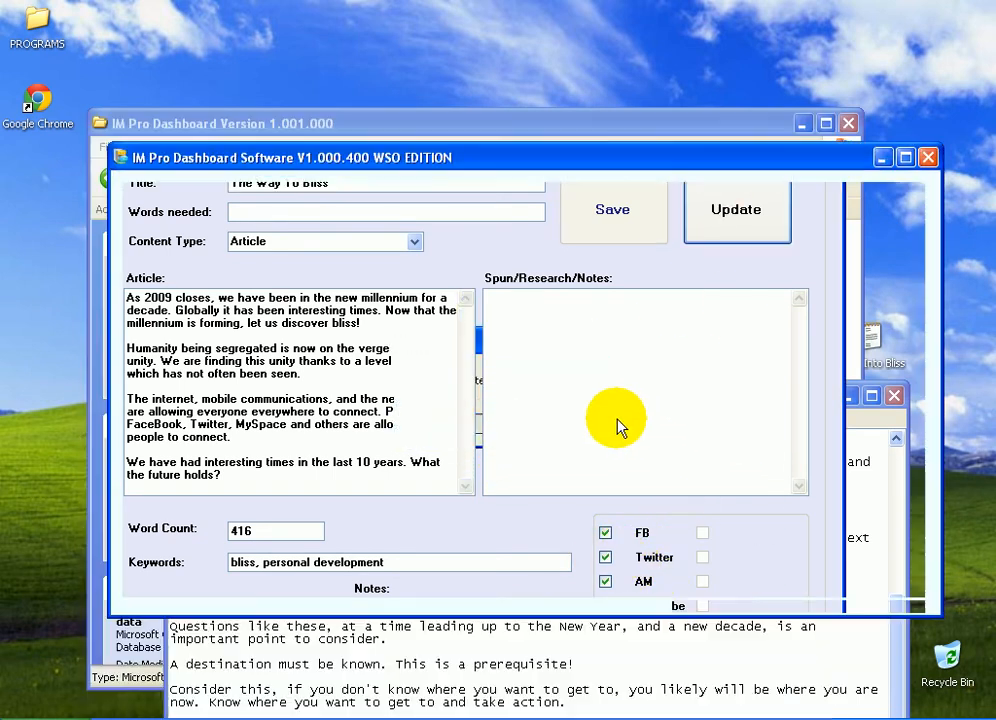
Replace the Notepad text with the first entry's spun content {a|b} 123
left_click(795, 378)
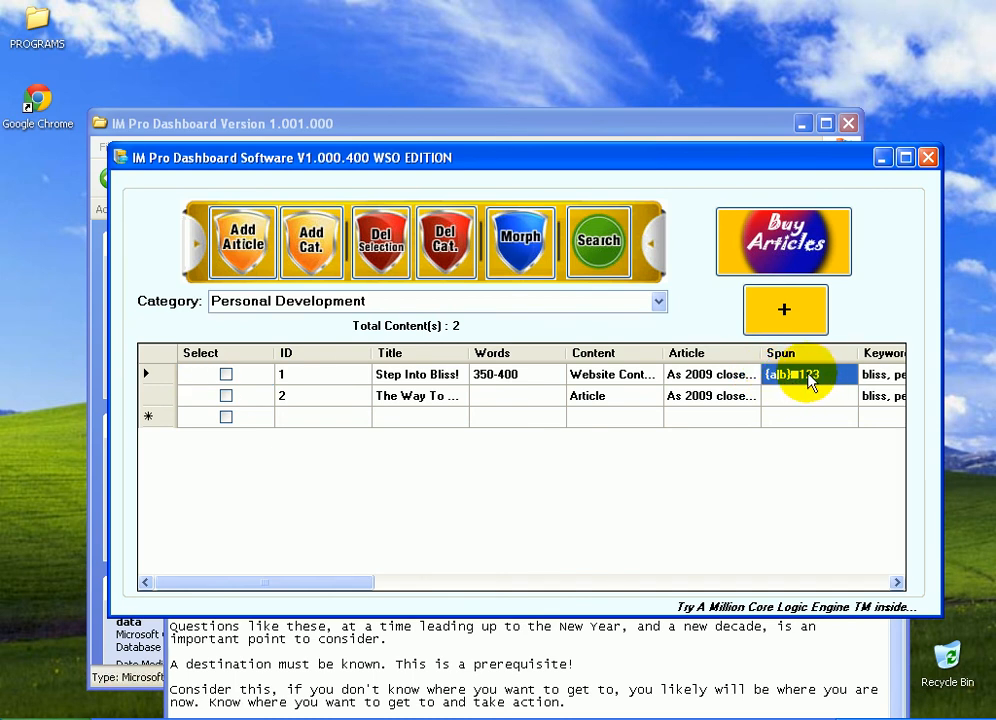
left_click(574, 626)
key("ctrl+a")
type("{a|b} 123")
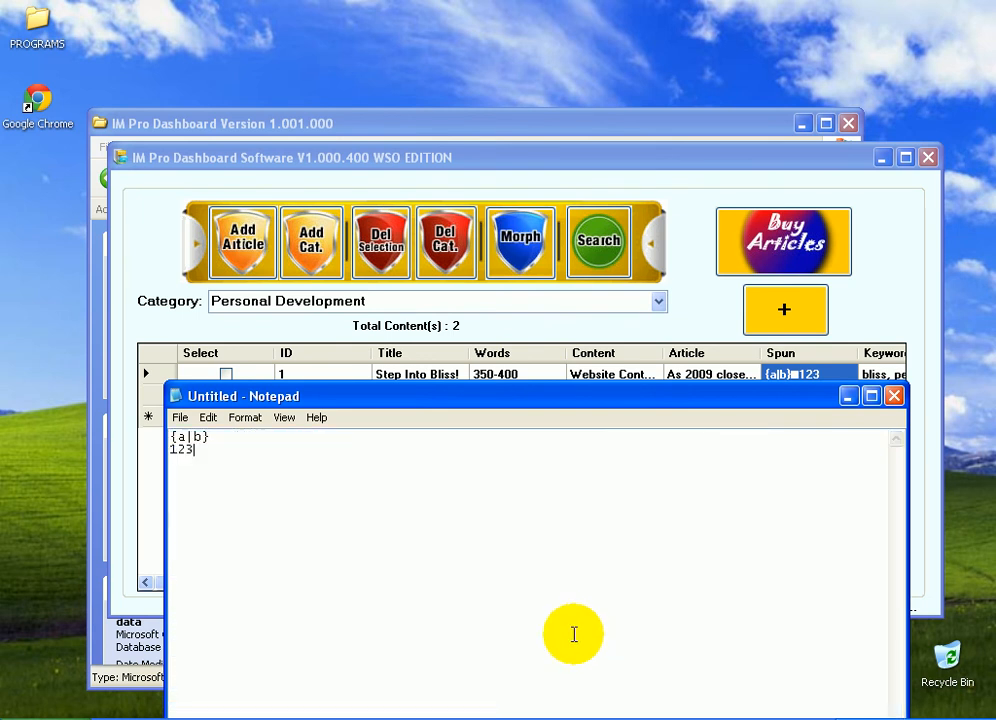
left_click_drag(193, 571, 129, 436)
left_click(180, 447)
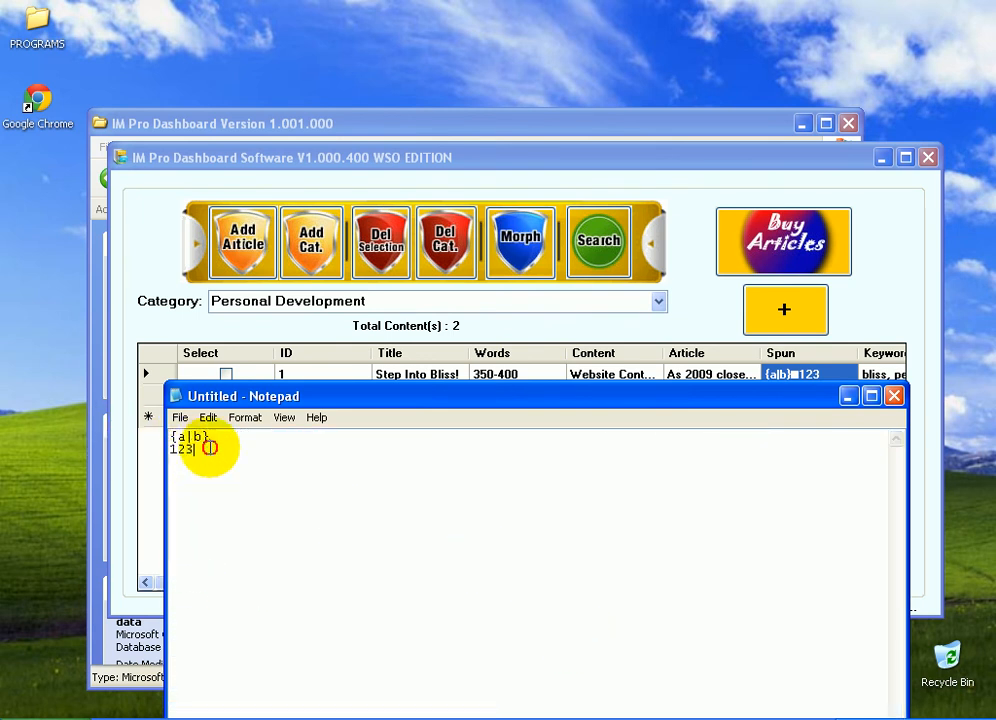
left_click(617, 165)
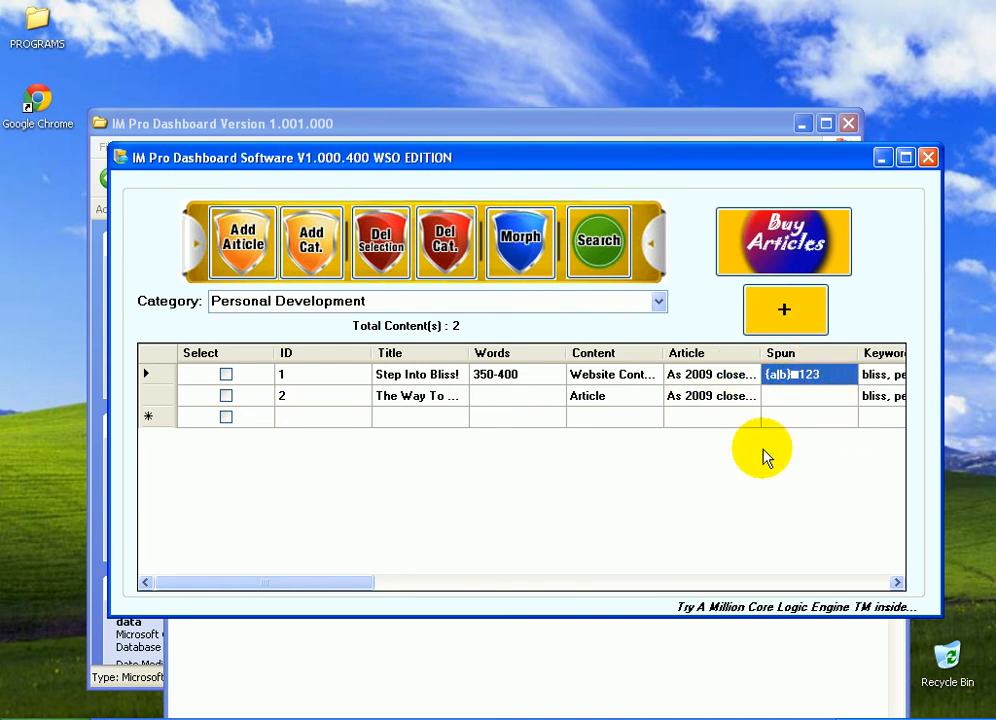
left_click(518, 671)
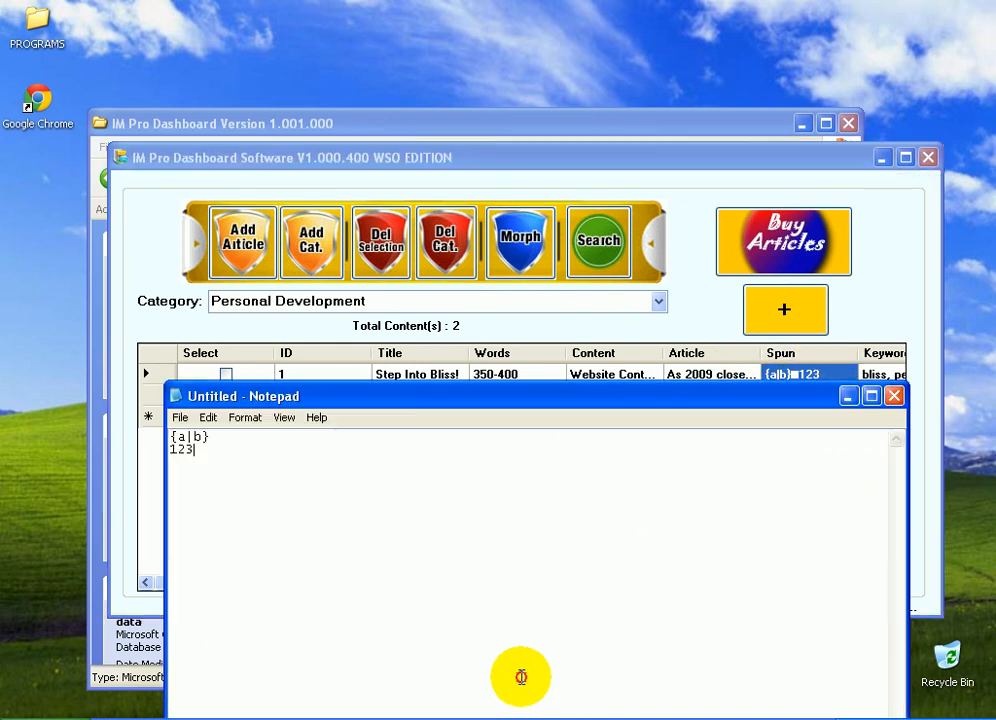
key("ctrl+a")
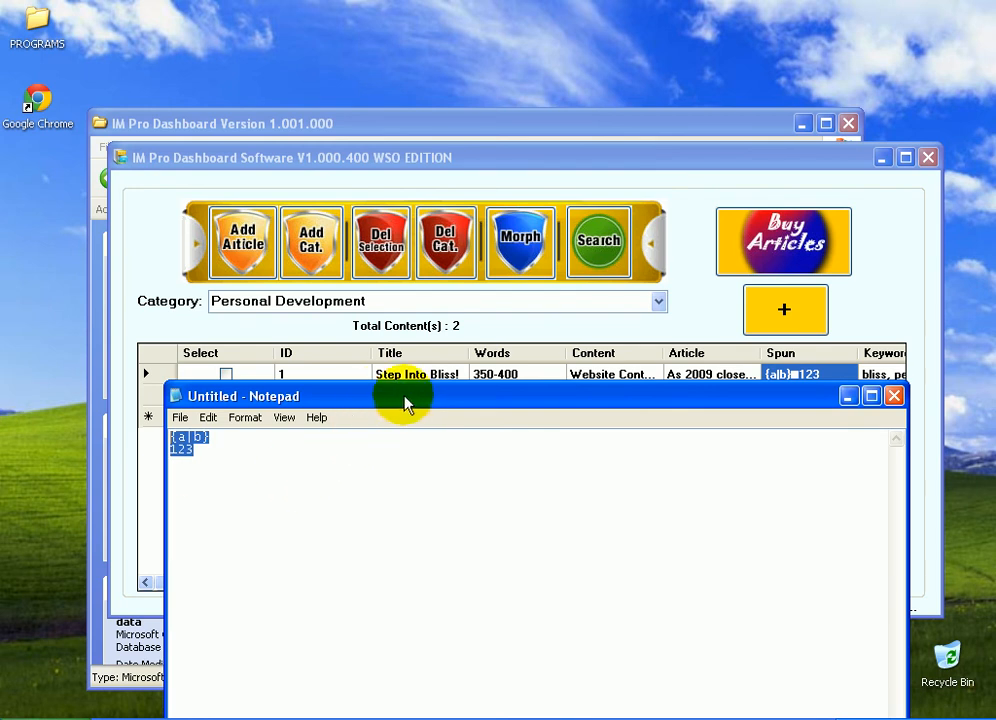
left_click(600, 178)
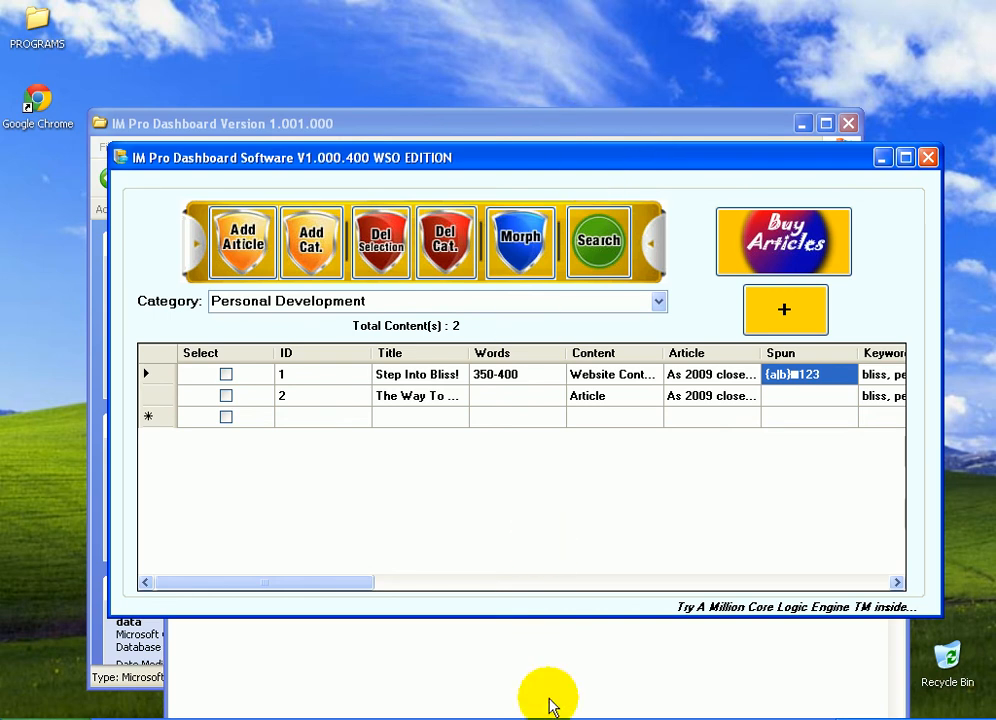
Reopen the Step Into Bliss entry, select its article text, and update the entry
double_click(606, 383)
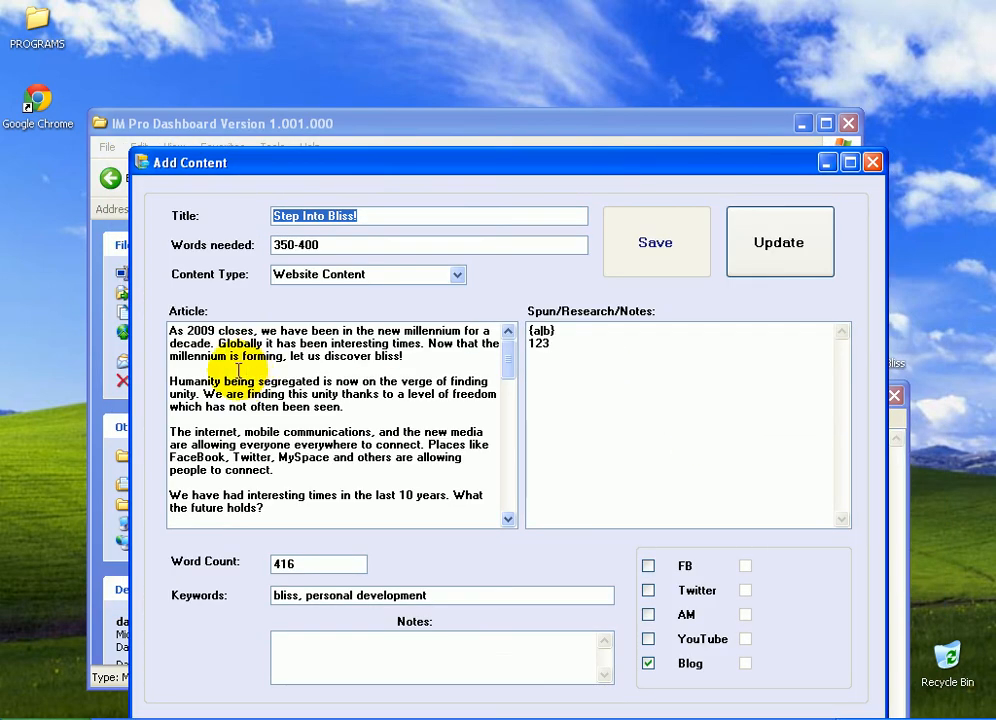
left_click_drag(178, 331, 461, 522)
left_click_drag(507, 493, 498, 343)
left_click(645, 431)
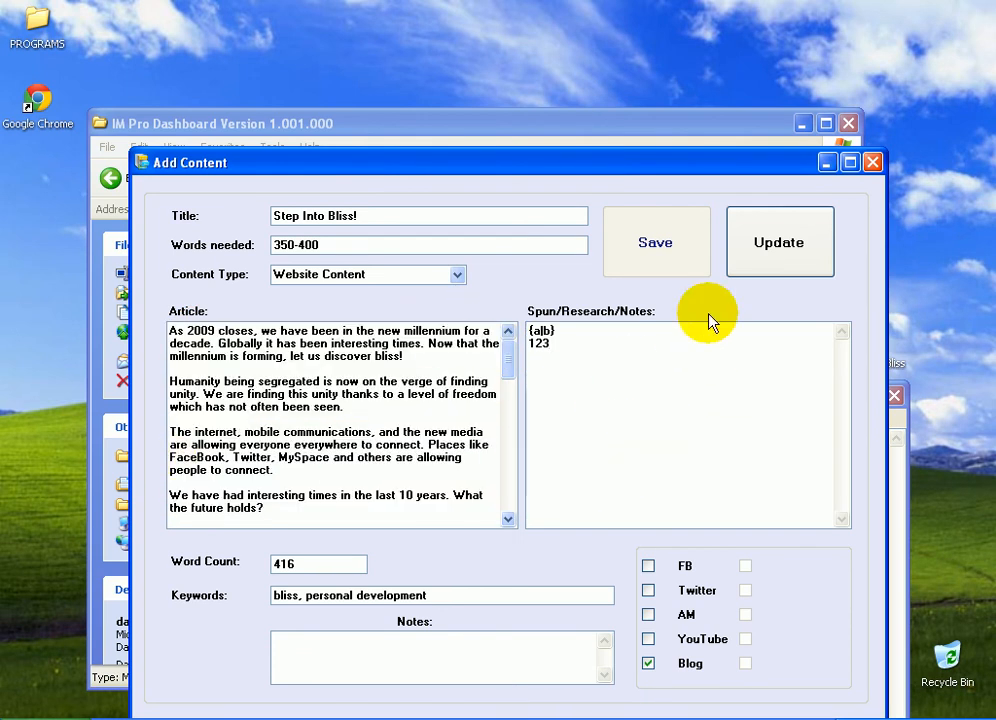
left_click(767, 249)
left_click(505, 420)
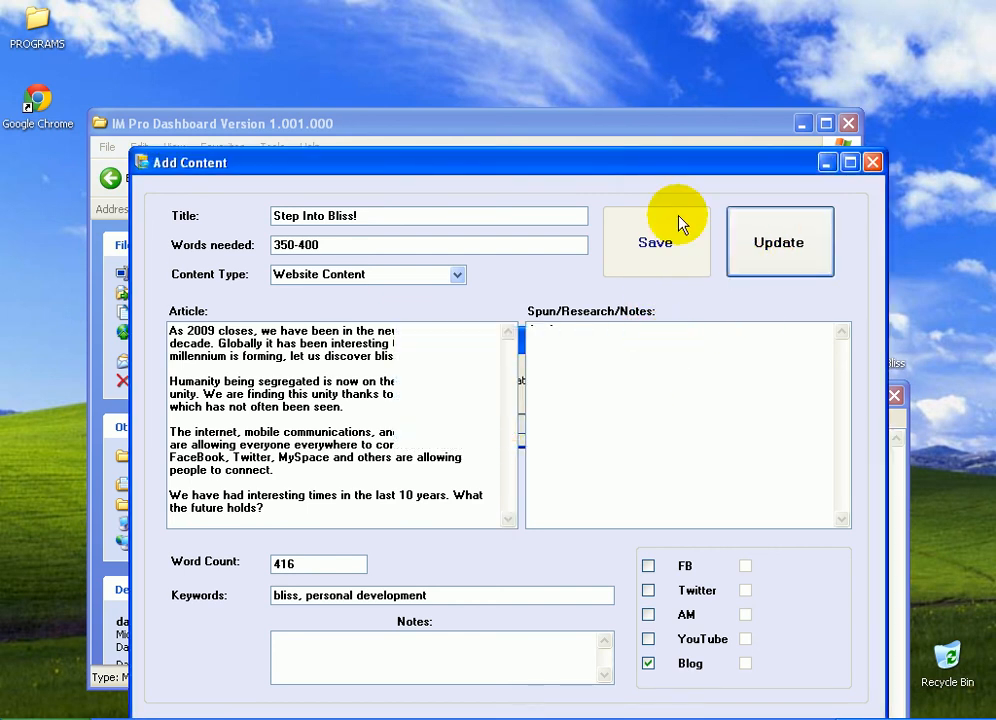
left_click_drag(555, 57, 645, 166)
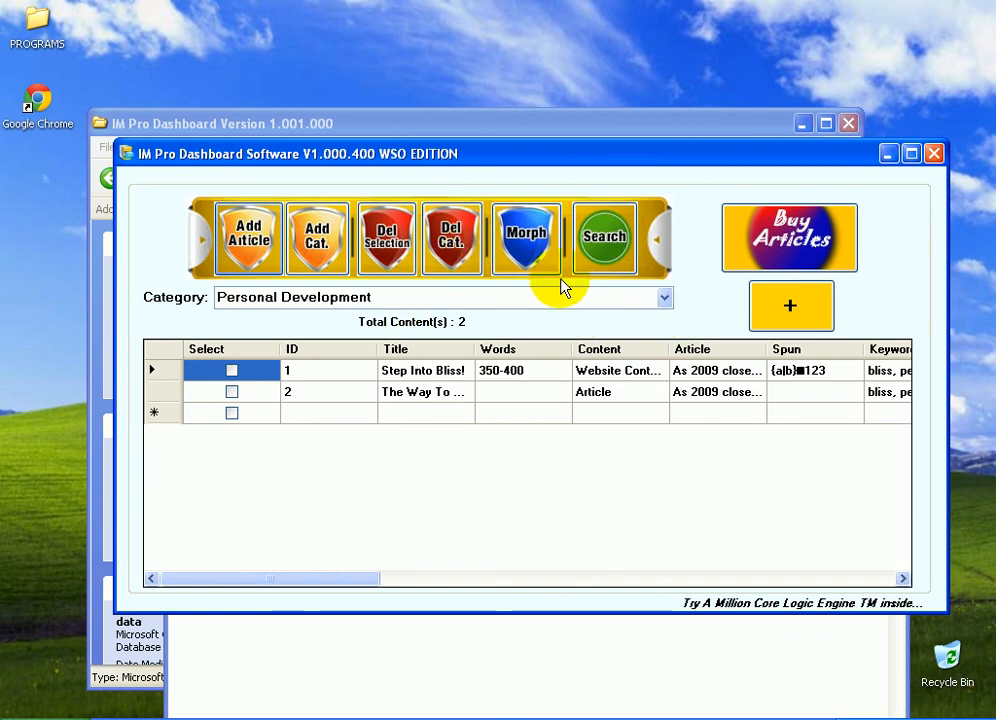
left_click(665, 297)
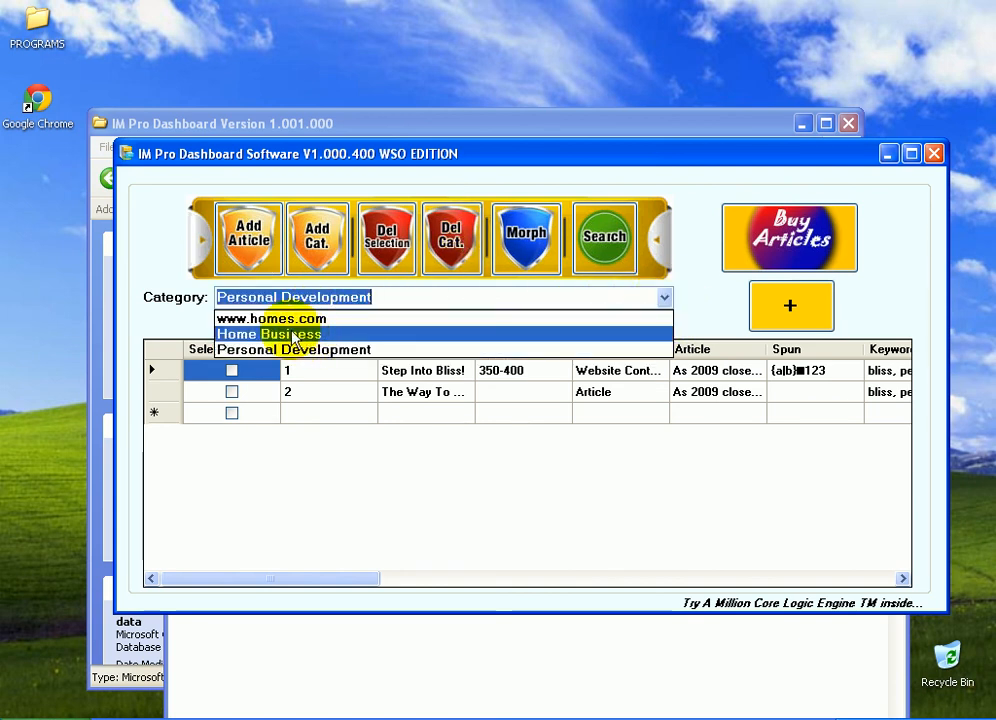
left_click(289, 318)
left_click(478, 248)
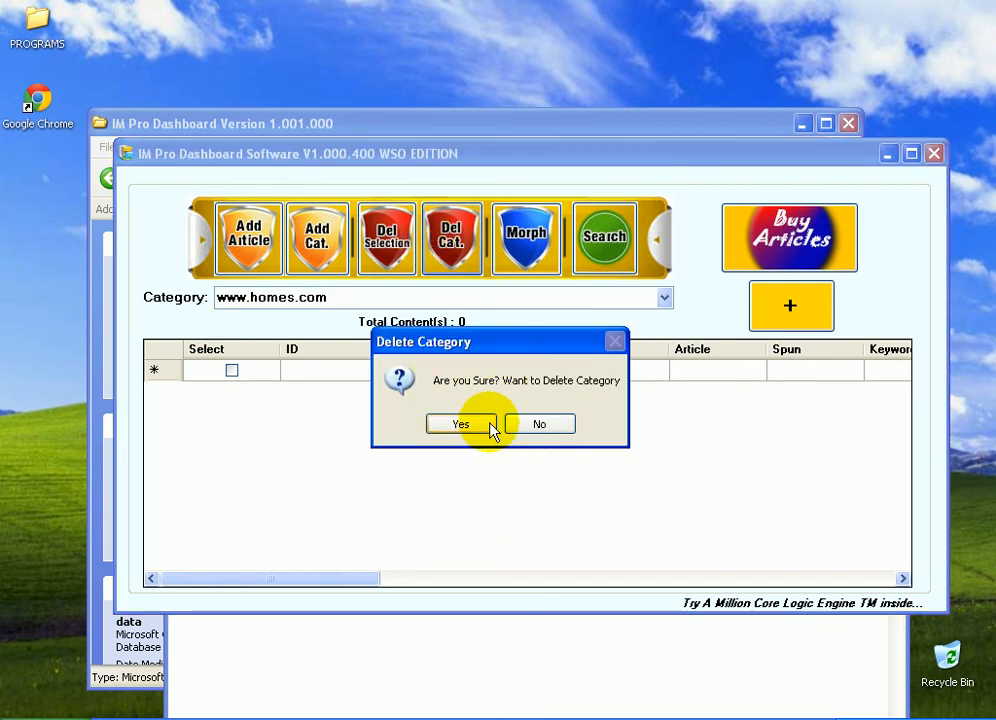
left_click(537, 425)
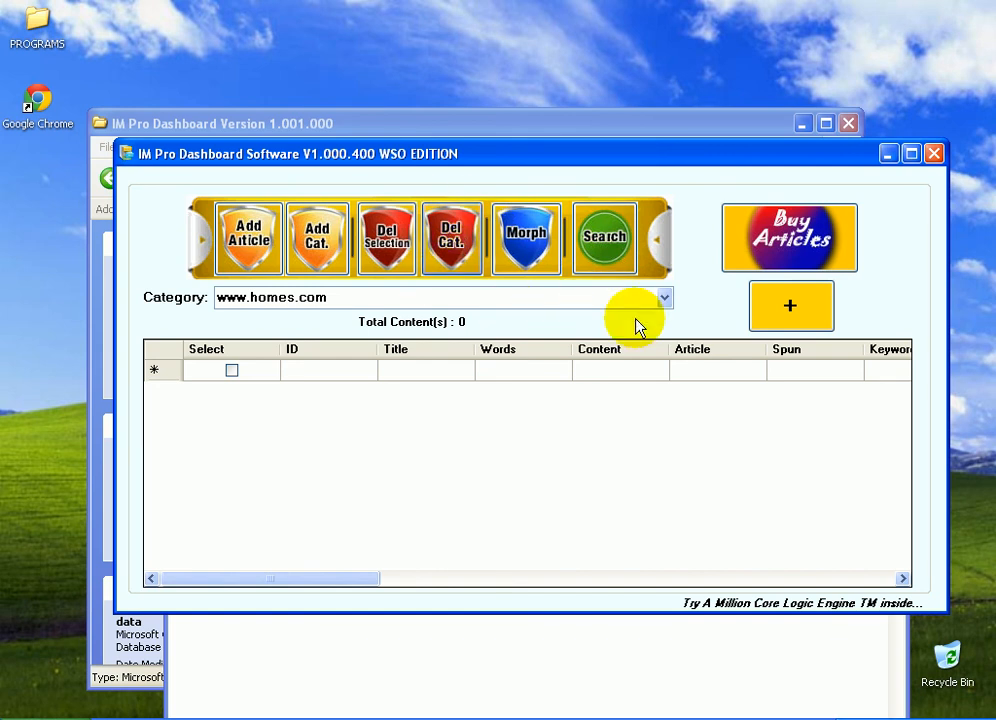
Switch to the Personal Development category and tick the Step Into Bliss entry
left_click(664, 297)
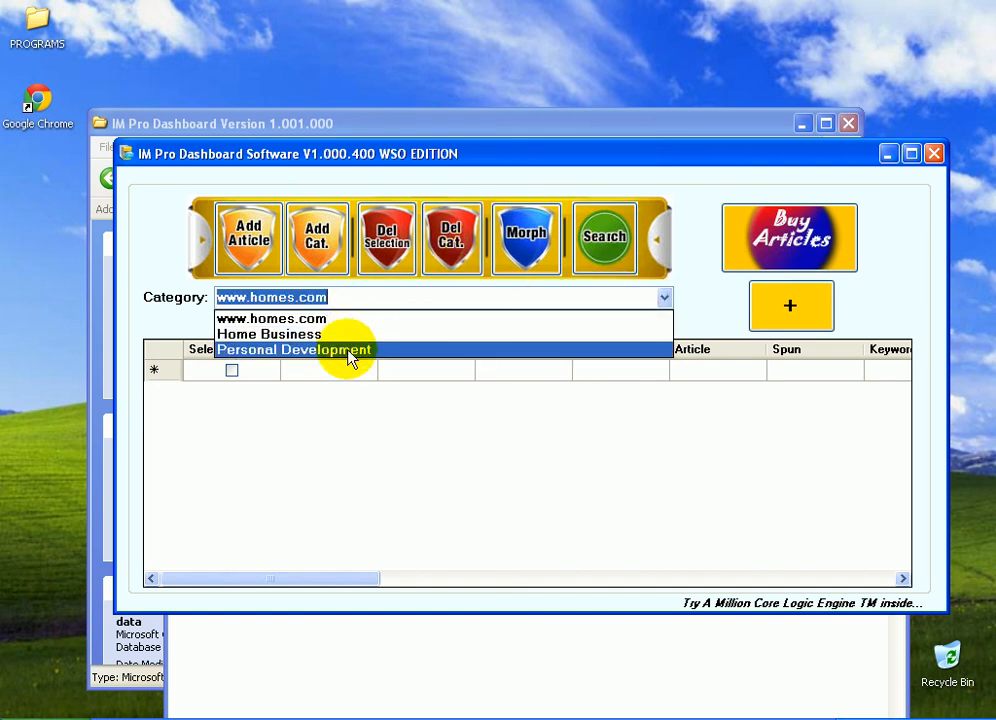
left_click(350, 351)
left_click(231, 371)
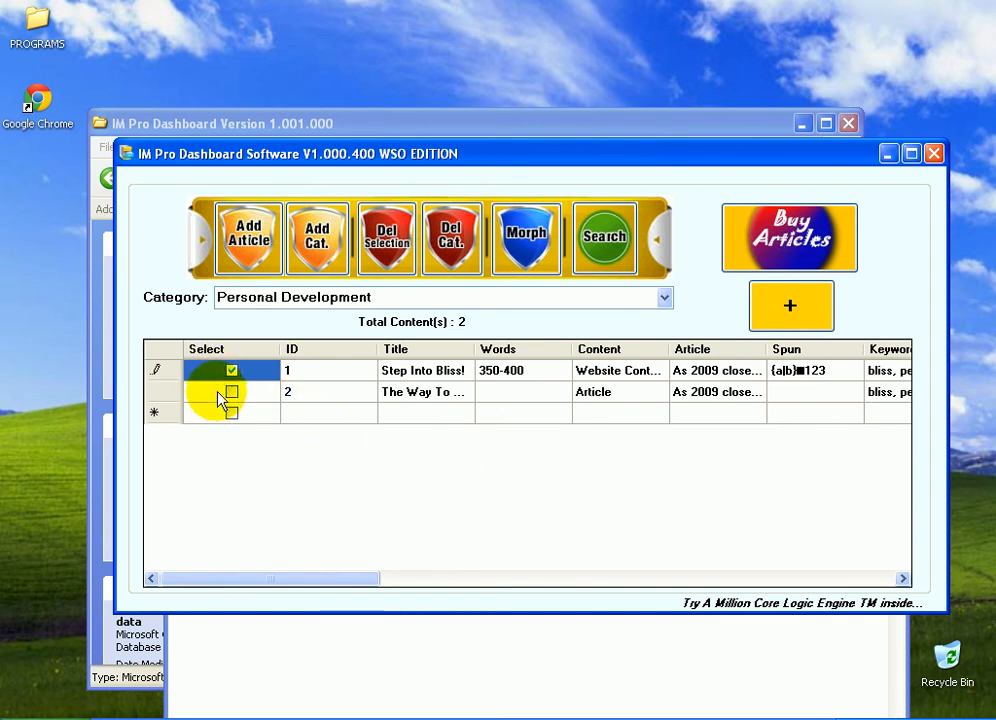
left_click(232, 371)
left_click(232, 371)
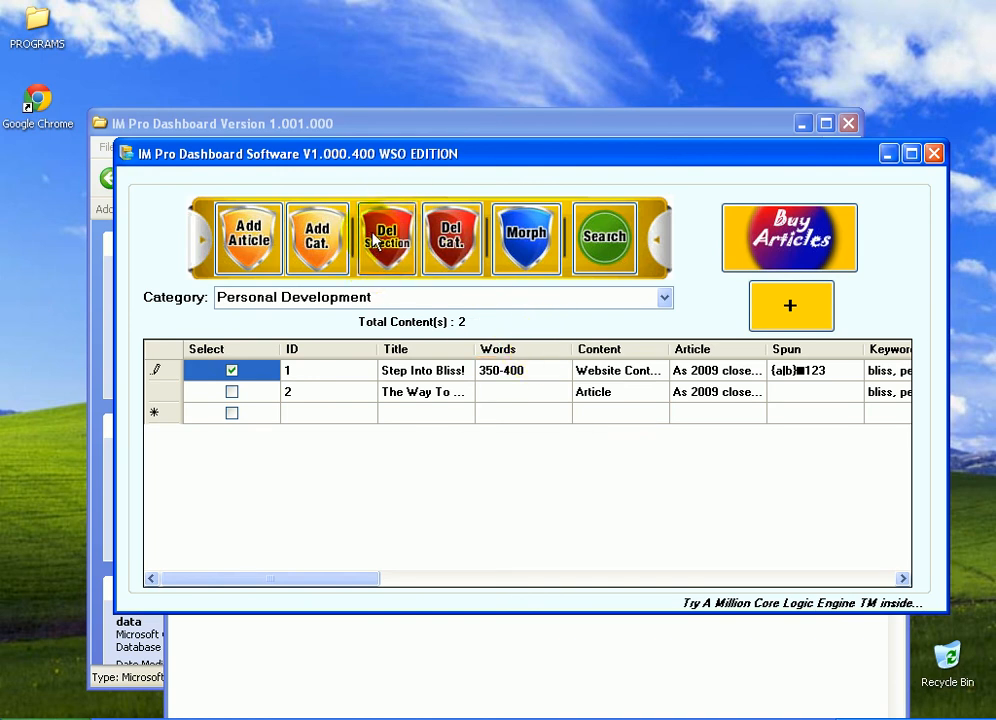
Try to delete the selected entry with Del Selection, declining at the confirmation
left_click(231, 393)
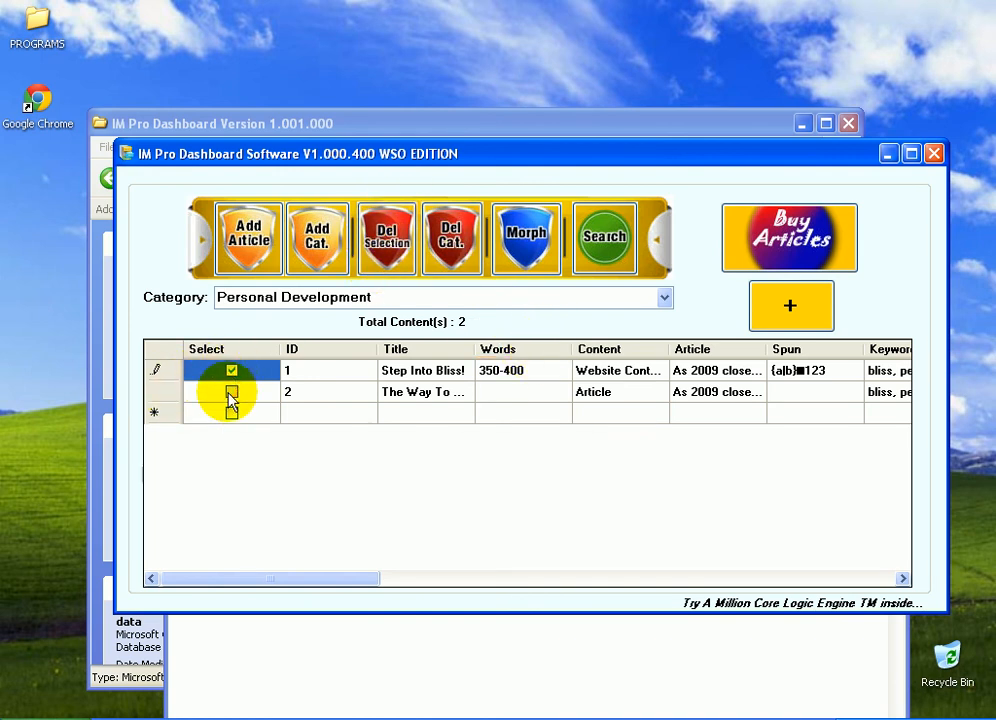
left_click(393, 236)
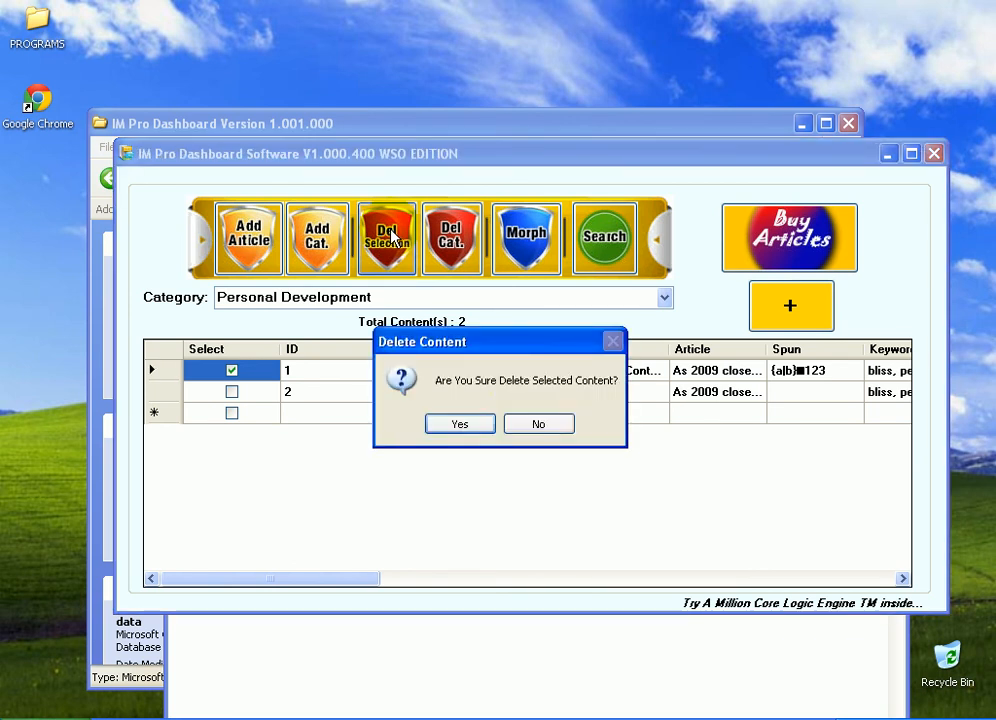
left_click(540, 426)
Scroll across the entry grid to review the morph option and social network columns
left_click_drag(369, 580, 934, 540)
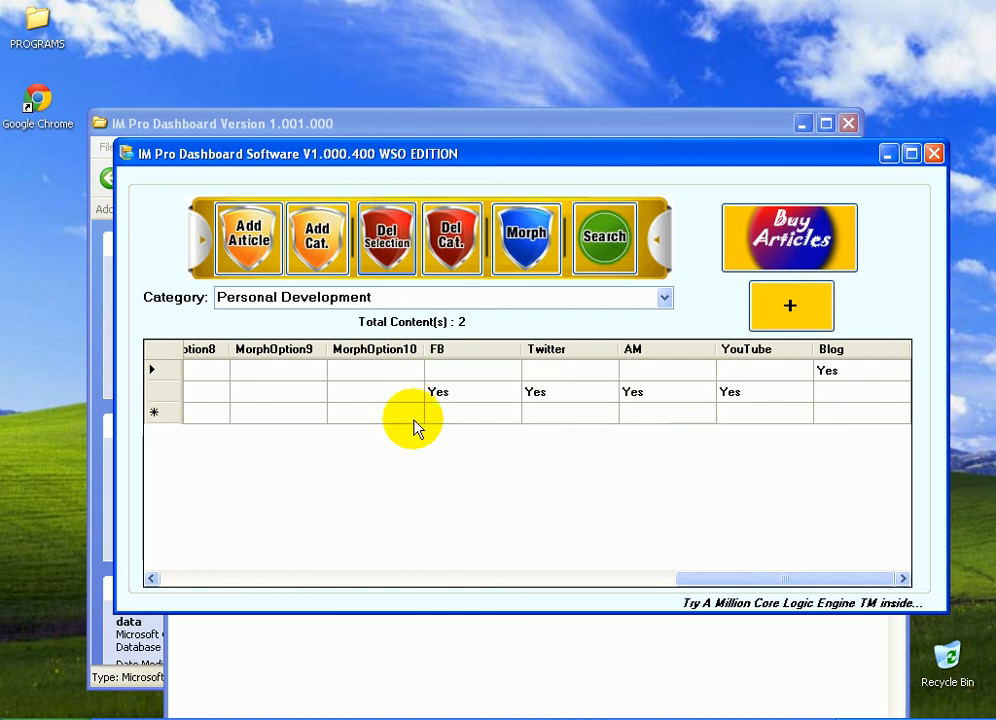
left_click(575, 580)
left_click_drag(620, 587, 224, 571)
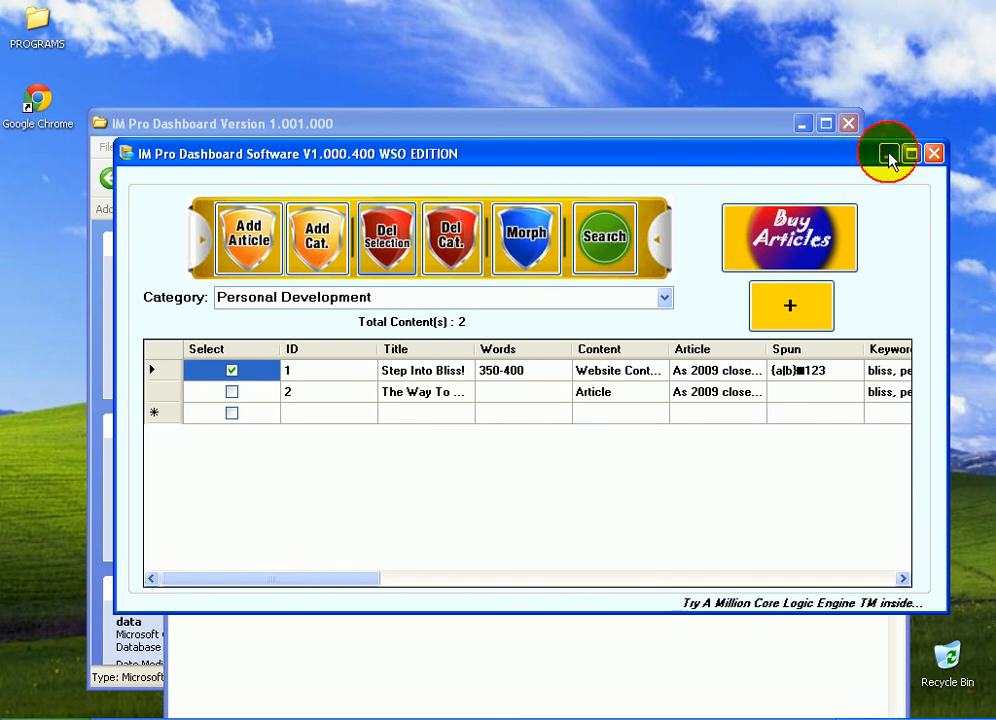
Bring up the program folder and select all the files in it
left_click(611, 678)
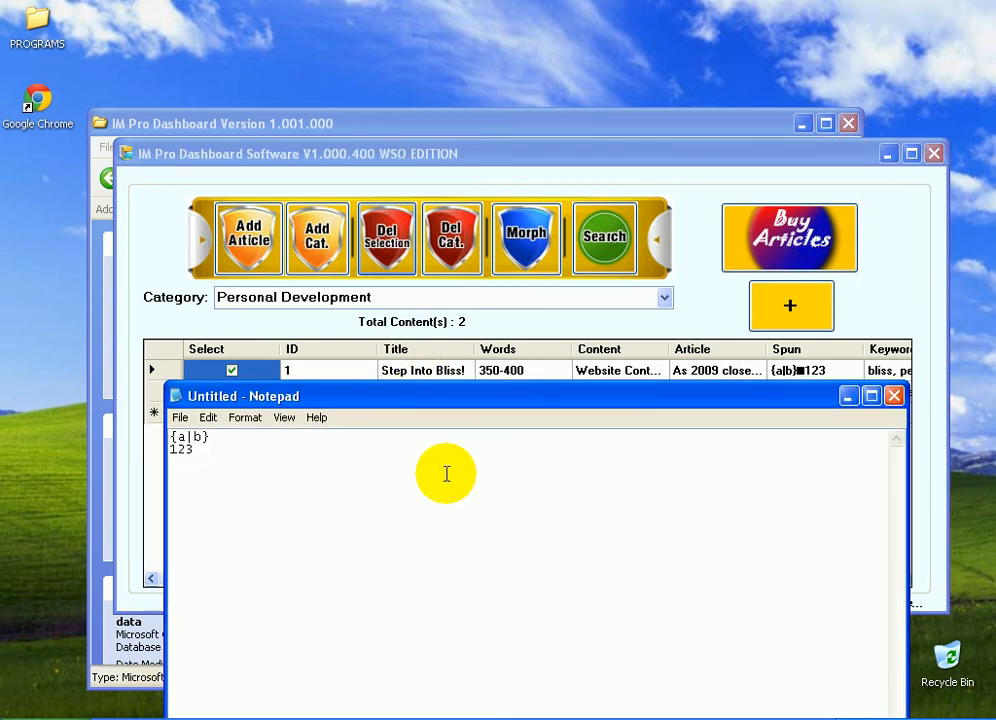
left_click(298, 123)
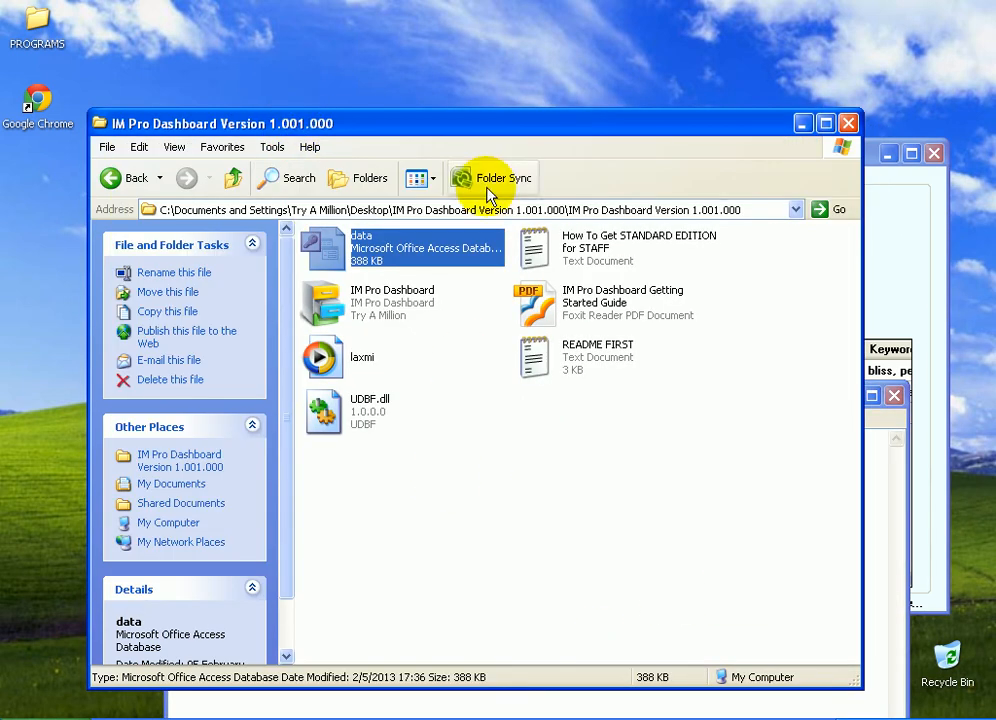
left_click(523, 458)
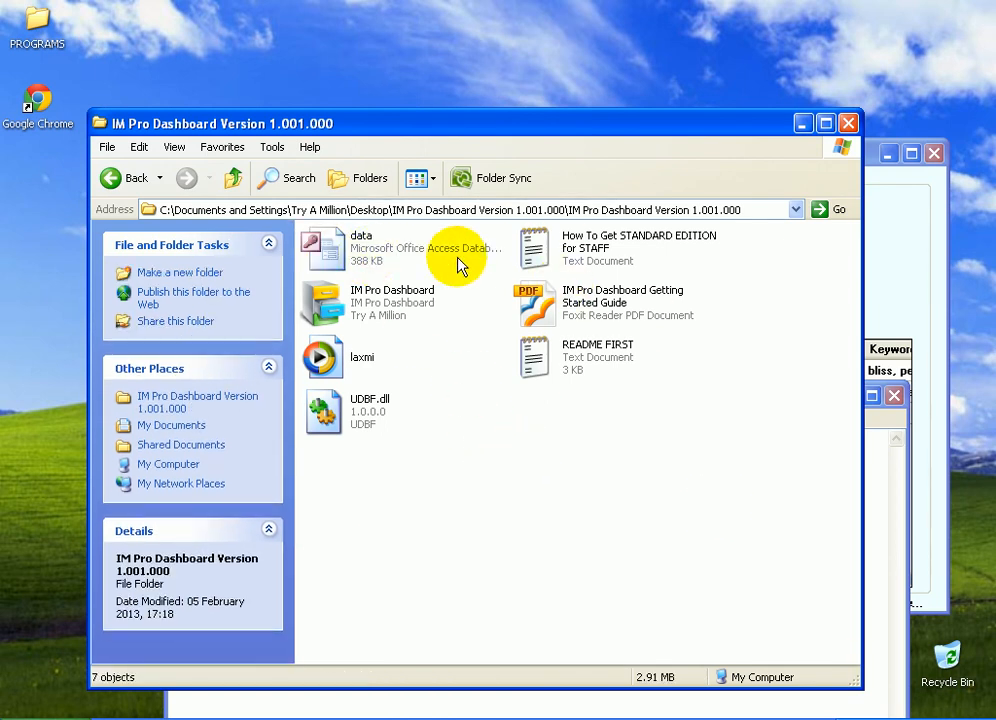
left_click_drag(339, 484, 583, 262)
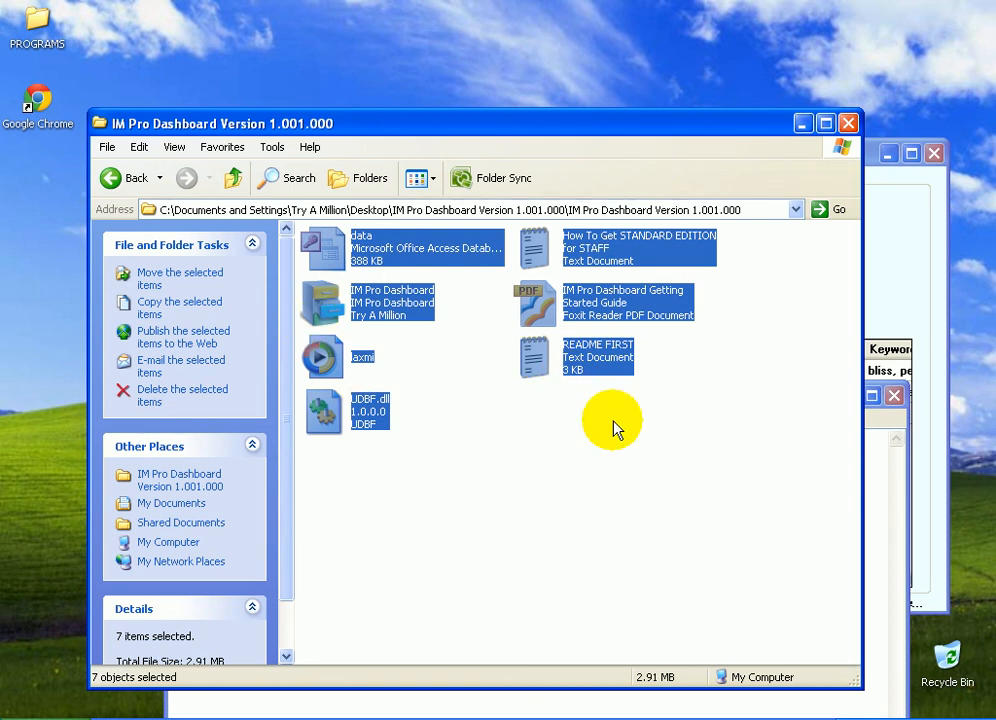
Minimize the folder and Notepad windows and reposition the dashboard window
left_click(805, 125)
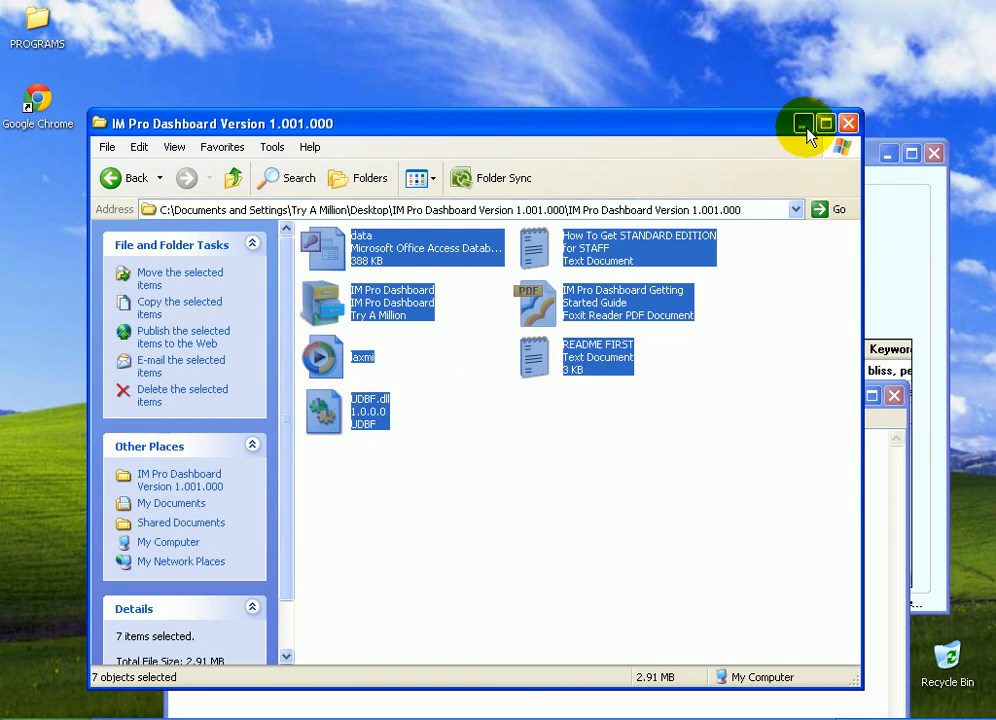
left_click(851, 394)
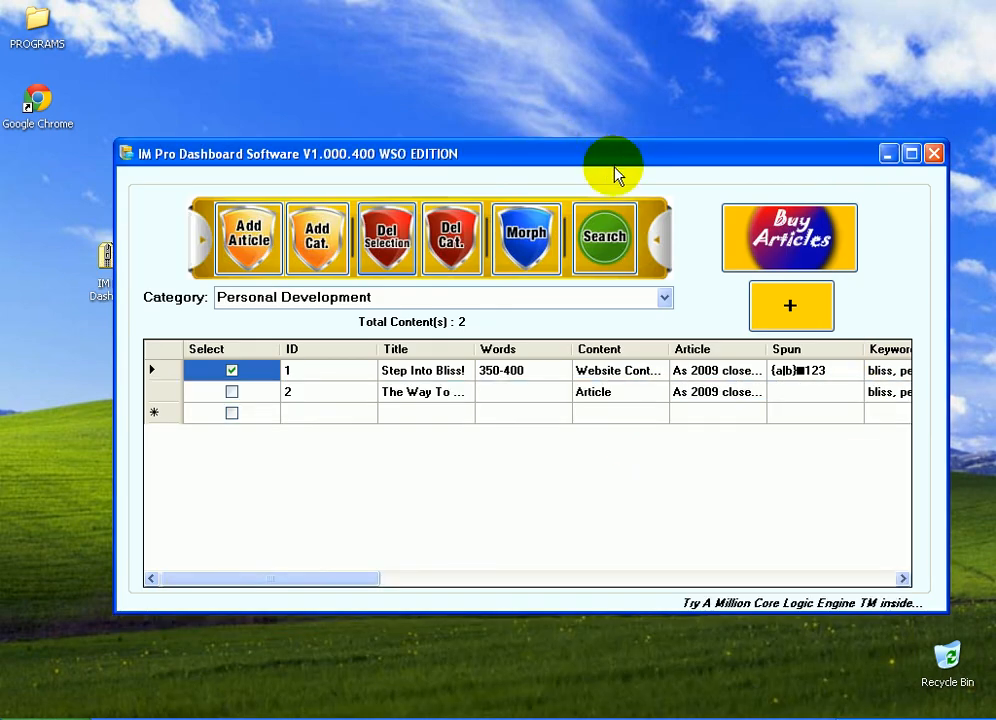
left_click_drag(616, 166, 588, 142)
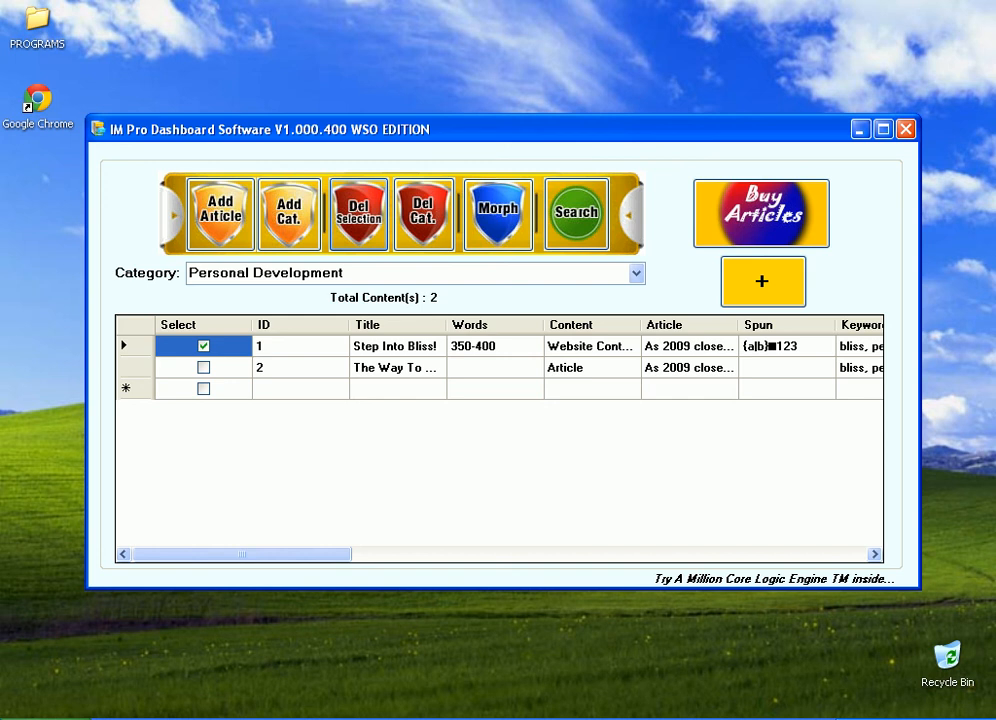
right_click(795, 718)
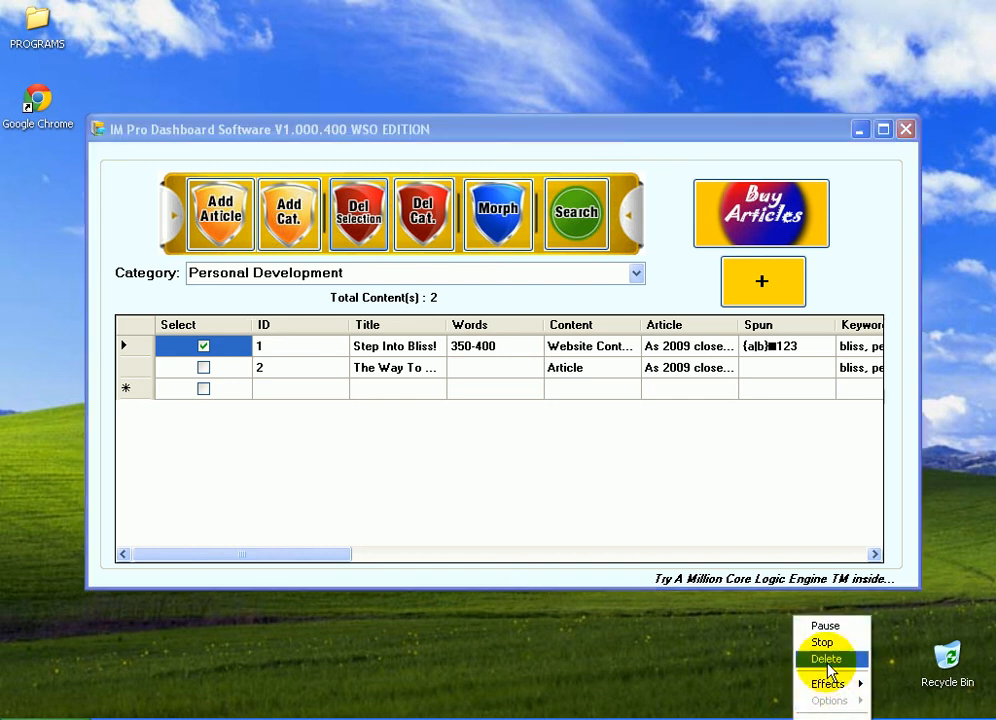